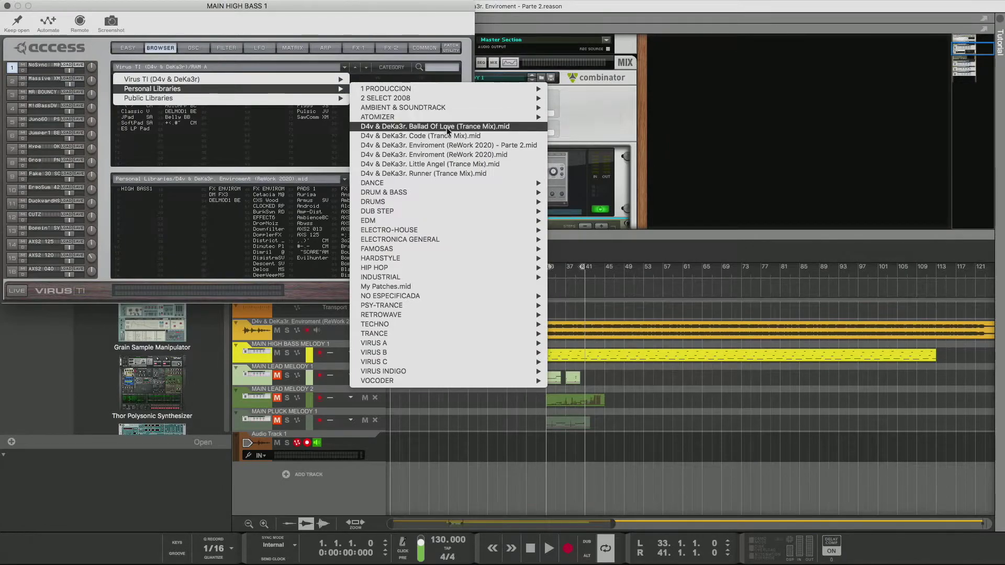
- Load the personal library "Enviroment (ReWork 2020) - Parte 2.mid" into the upper patch list
left_click(414, 145)
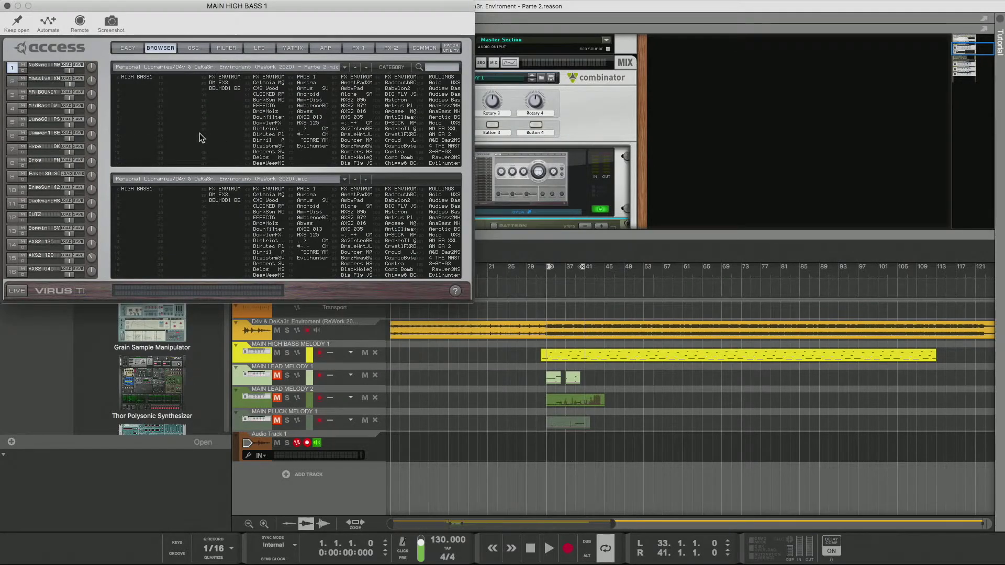
- Try to overwrite the upper library's third-column patches by copying the empty second-column slots onto them
left_click_drag(176, 96, 178, 81)
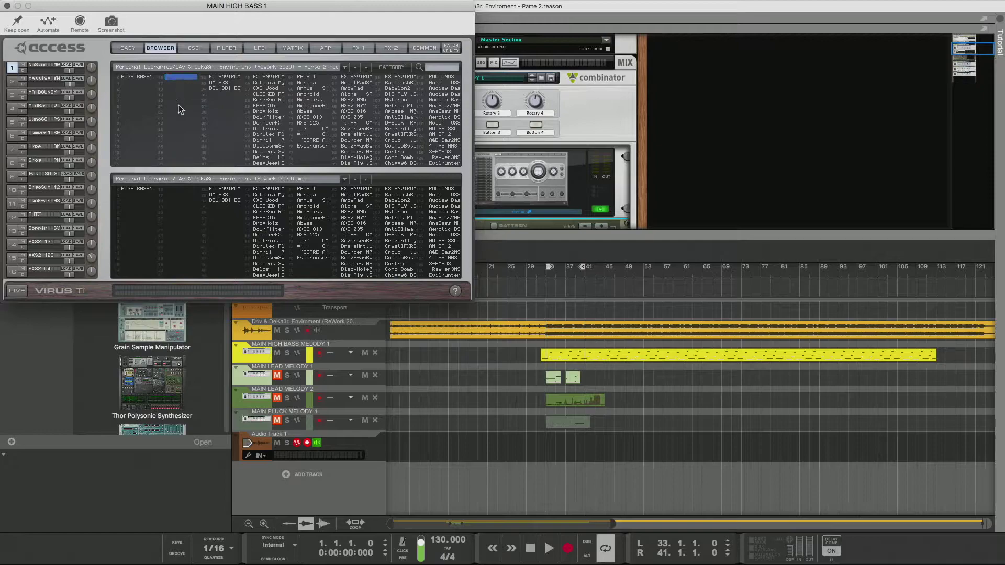
left_click(220, 160, "shift")
left_click(187, 163)
left_click(184, 77, "shift")
left_click_drag(183, 79, 216, 85)
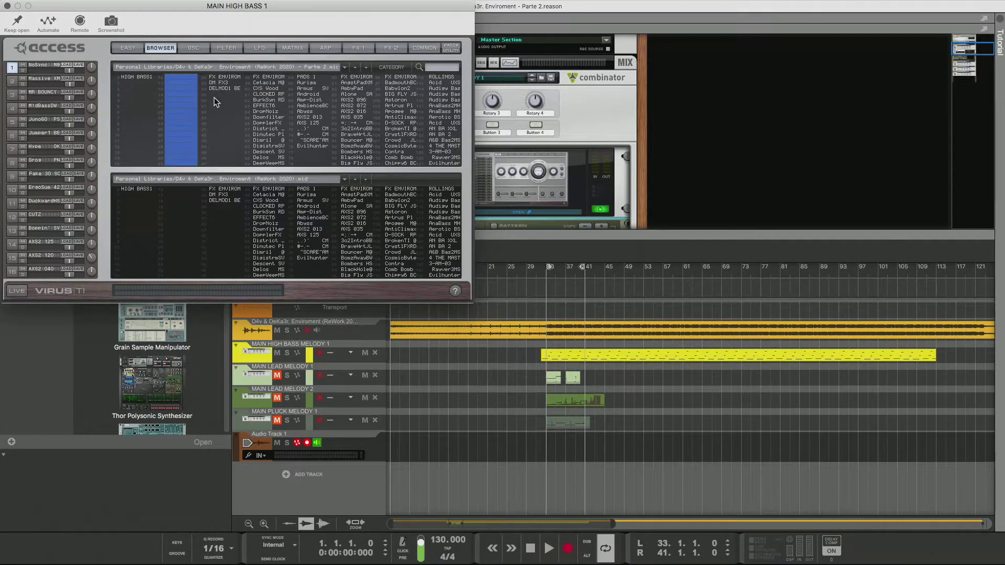
left_click(177, 117)
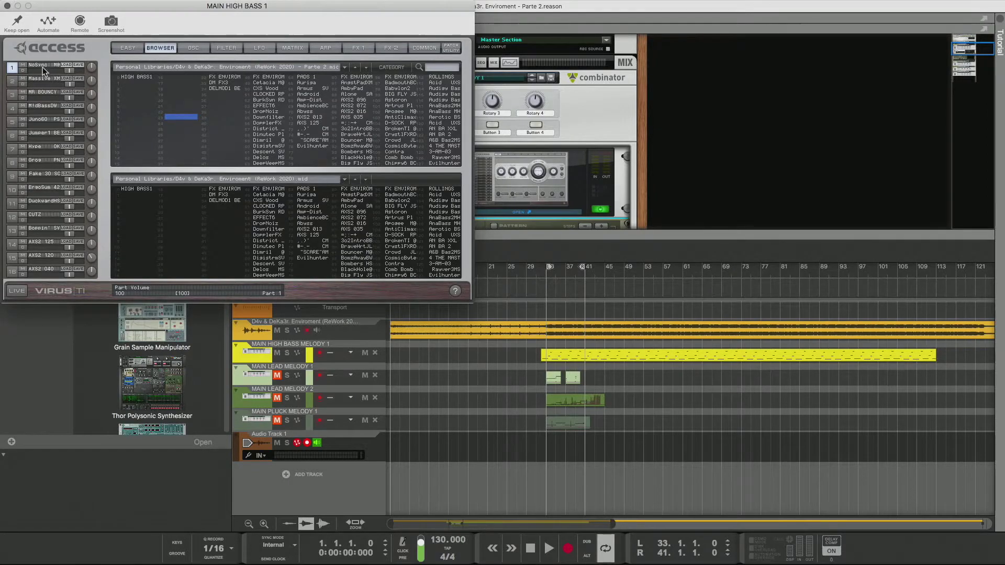
left_click(174, 192)
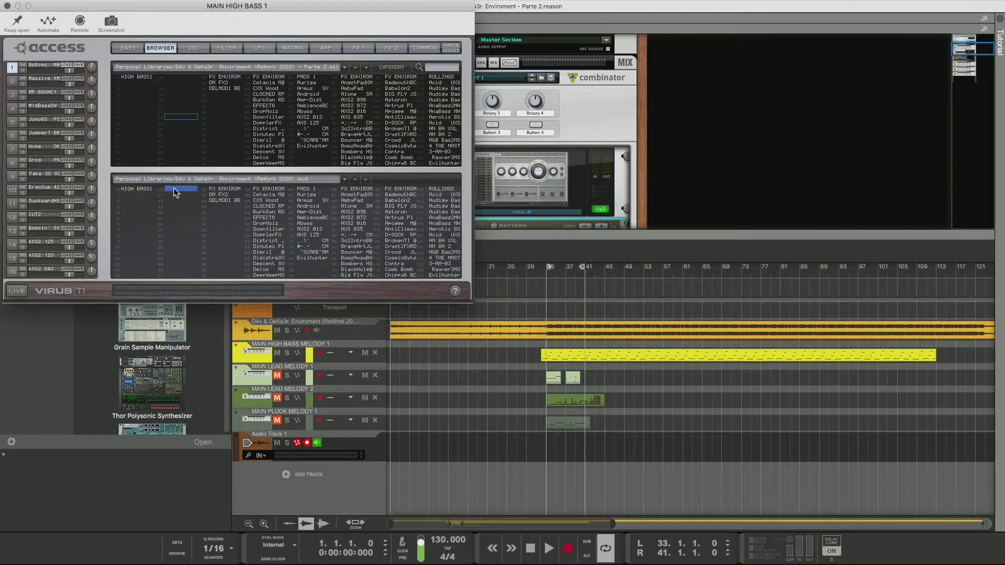
left_click(172, 276, "shift")
left_click_drag(177, 186, 222, 86)
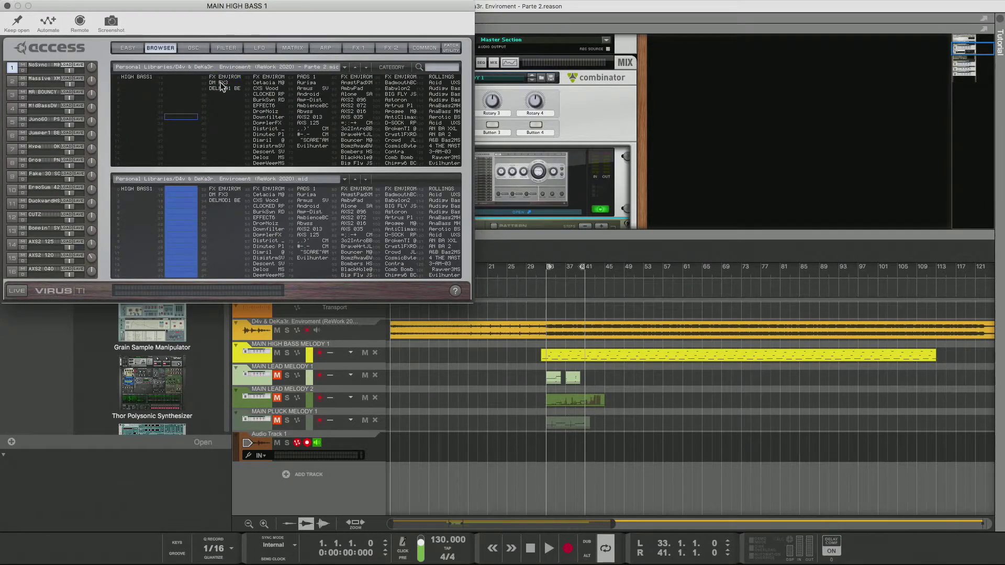
left_click(219, 111)
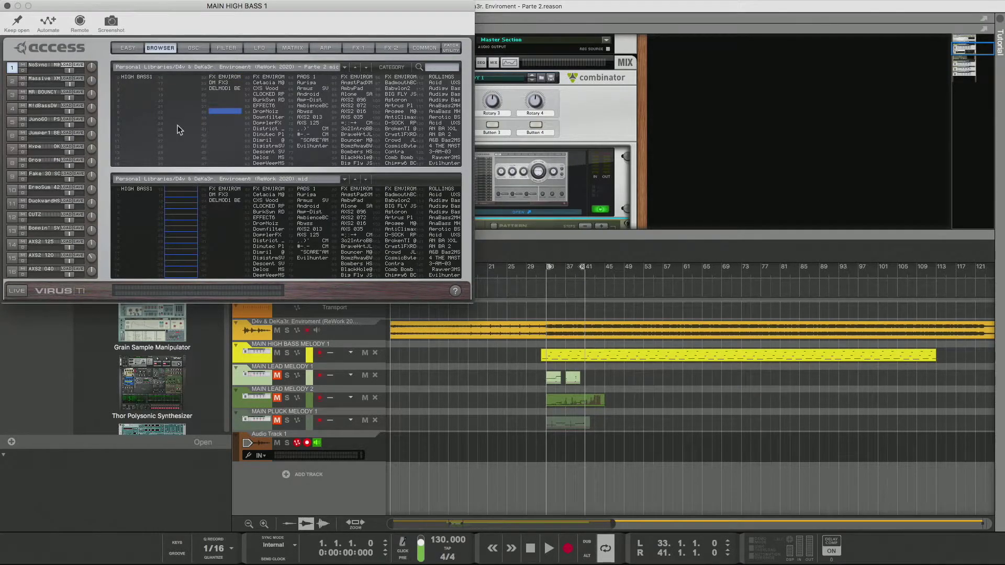
- Delete every patch except HIGH BASS1 from the upper Parte 2 library
left_click(225, 88)
left_click(433, 161, "shift")
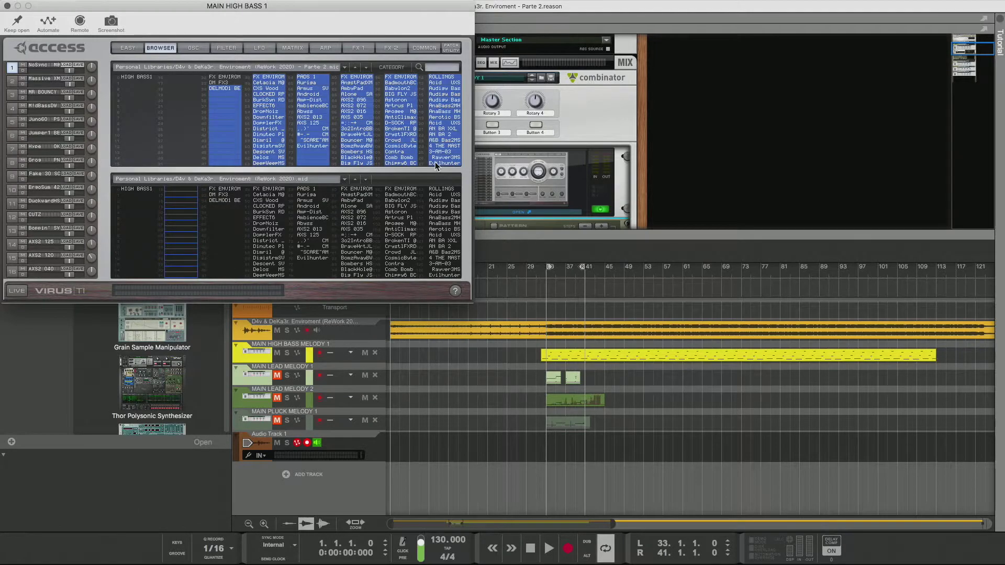
right_click(435, 162)
left_click(452, 185)
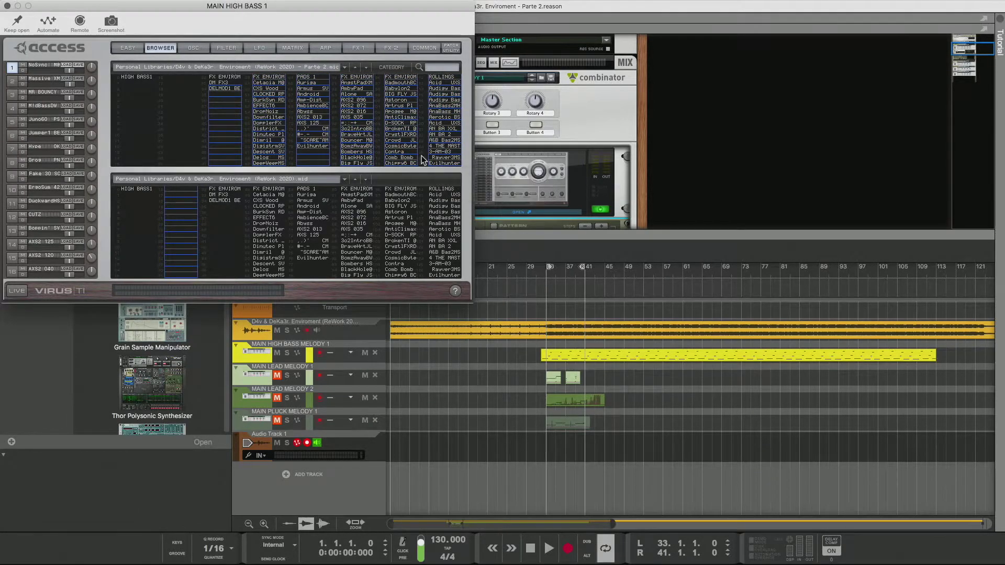
right_click(233, 83)
left_click(254, 99)
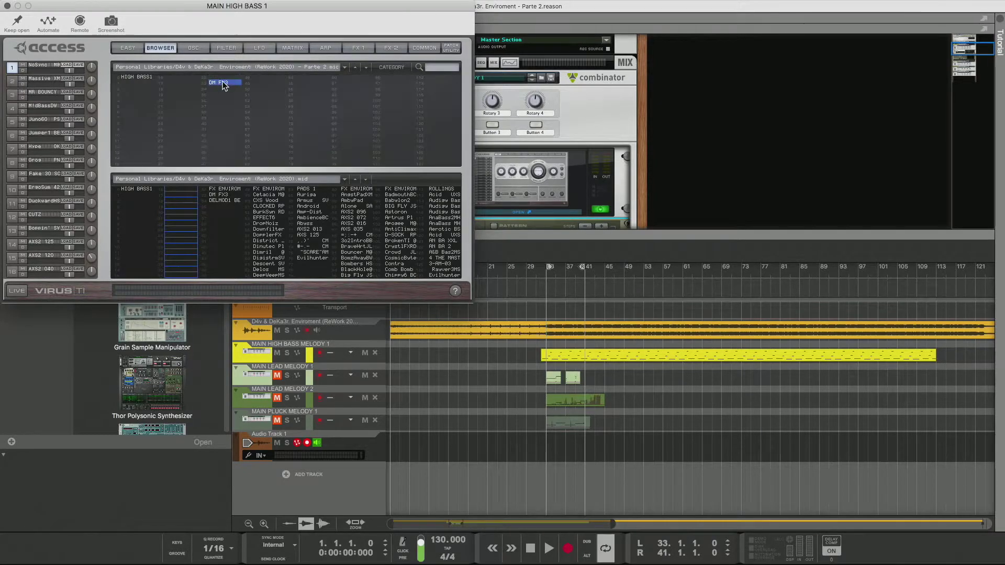
right_click(225, 83)
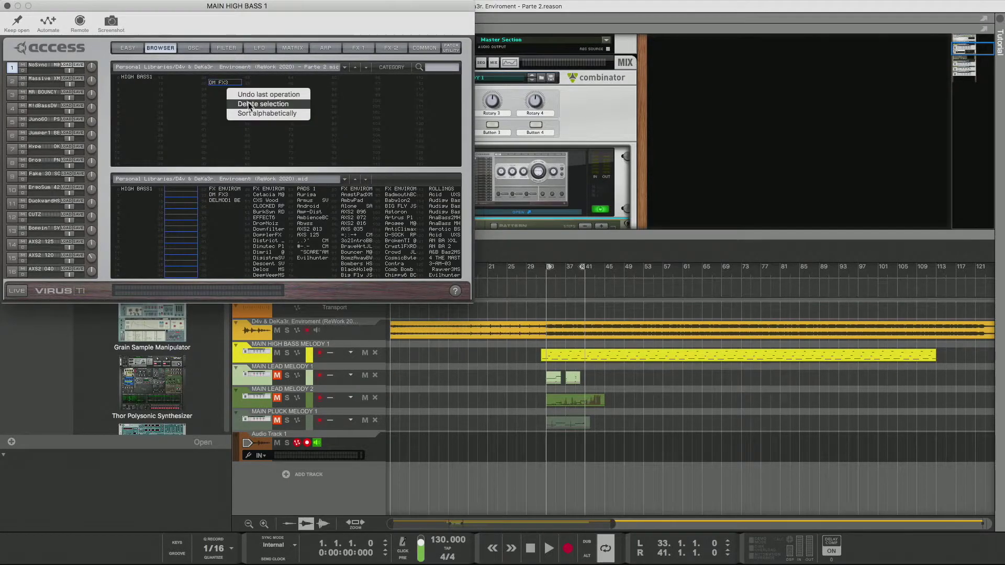
left_click(245, 100)
- Copy the patches of parts 1 to 7, NoSync through Hype, into the Parte 2 library slots below HIGH BASS1
left_click(146, 77)
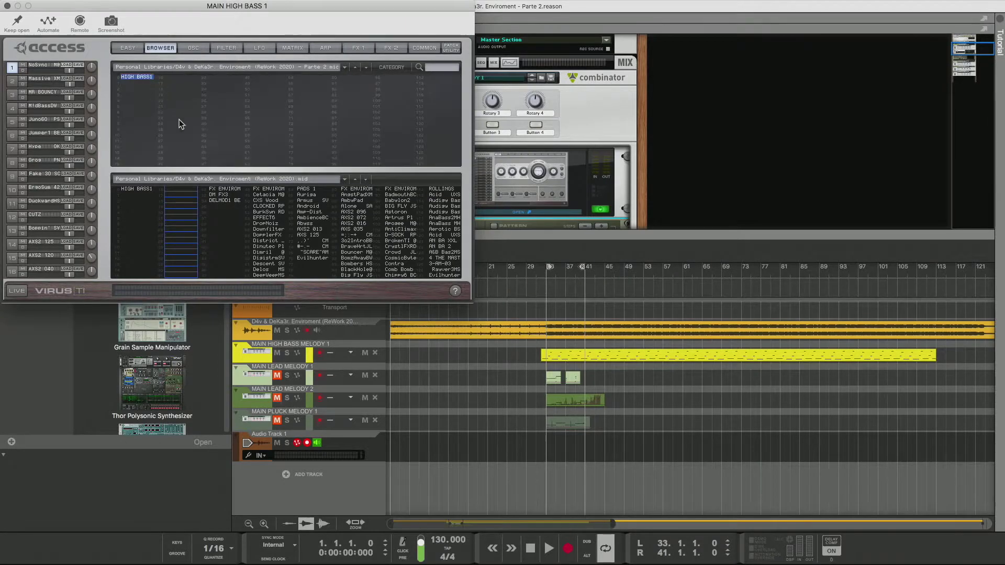
left_click(137, 87)
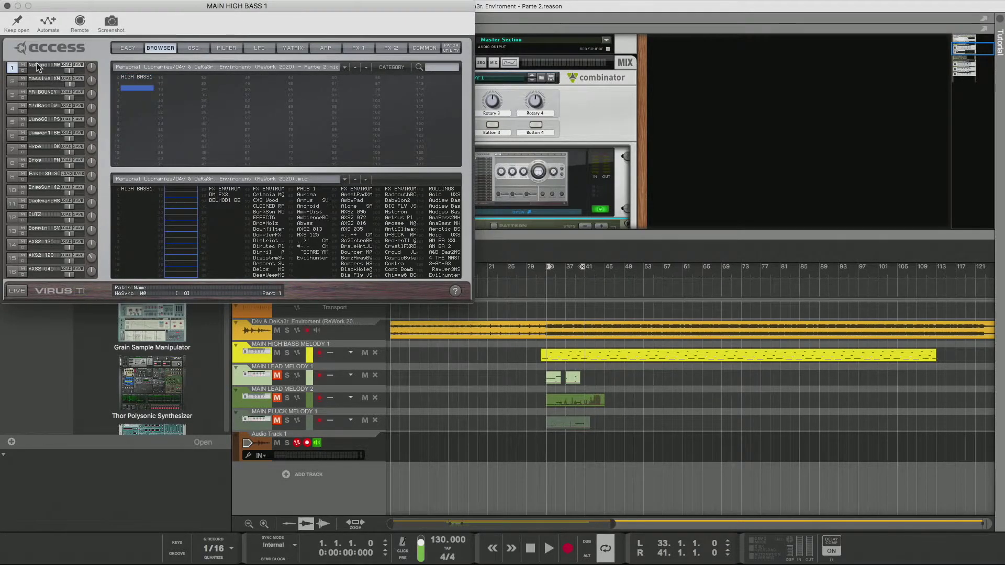
left_click_drag(35, 63, 137, 87)
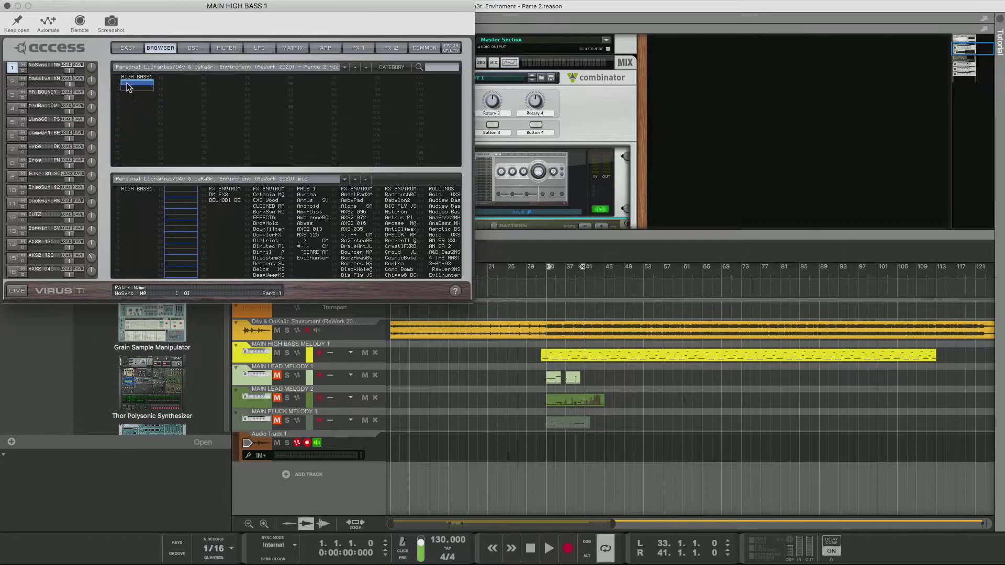
left_click(57, 77)
left_click_drag(39, 80, 136, 89)
left_click_drag(41, 92, 135, 95)
left_click_drag(39, 106, 135, 100)
left_click_drag(37, 118, 131, 108)
left_click_drag(42, 136, 130, 116)
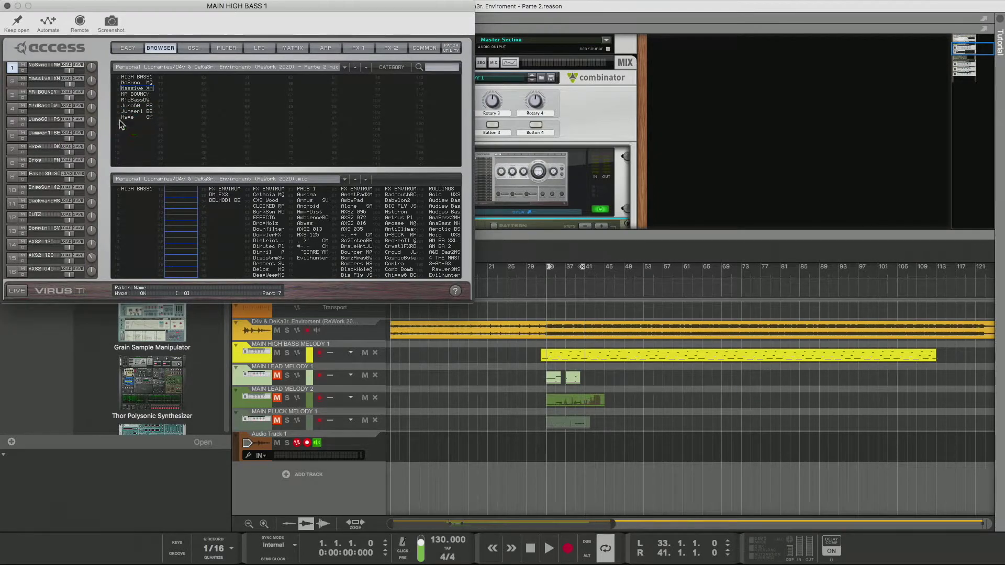
- Copy the patches of parts 8 to 15, Gros through AXS2 120, into the remaining first-column slots of the Parte 2 library
left_click(74, 163)
left_click_drag(34, 159, 131, 123)
left_click(39, 172)
left_click_drag(38, 173, 130, 127)
left_click_drag(37, 187, 130, 135)
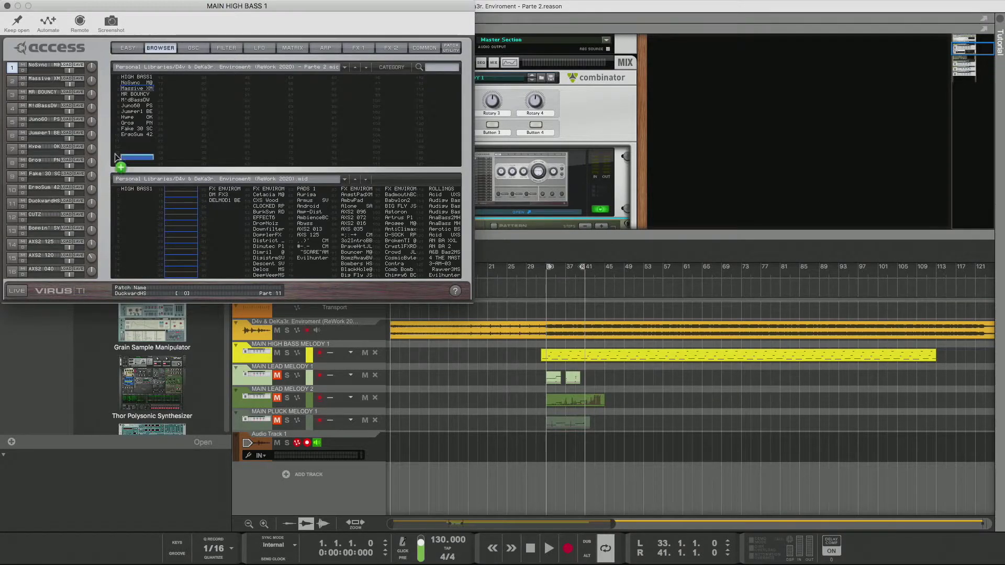
left_click_drag(35, 214, 128, 149)
left_click_drag(37, 229, 128, 151)
left_click_drag(41, 243, 139, 157)
left_click_drag(42, 256, 125, 161)
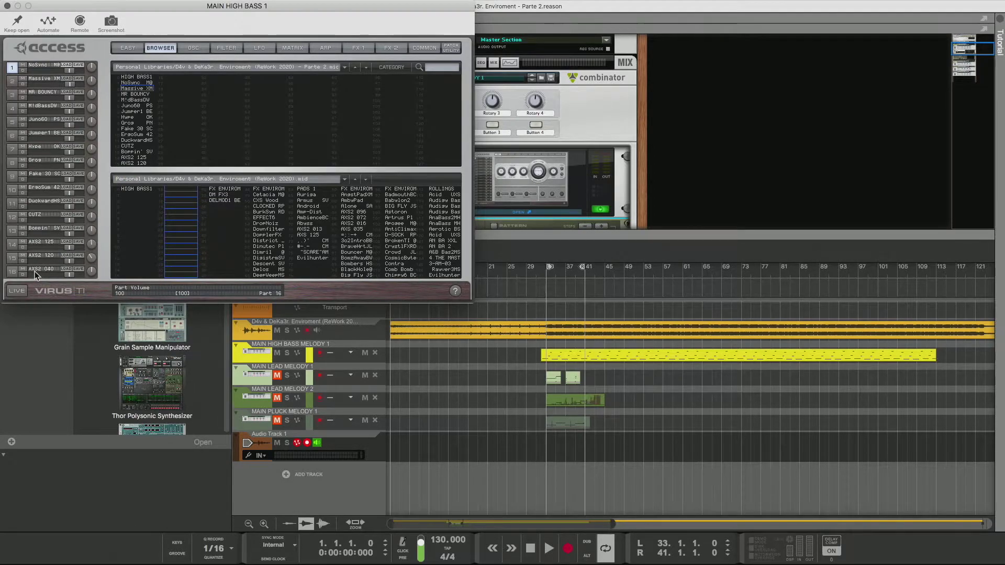
- Copy part 16's AXS2 040 patch into the Parte 2 library's second column and place the original library's HIGH BASS1 above it
left_click_drag(34, 271, 159, 127)
left_click(64, 275)
left_click_drag(44, 271, 171, 85)
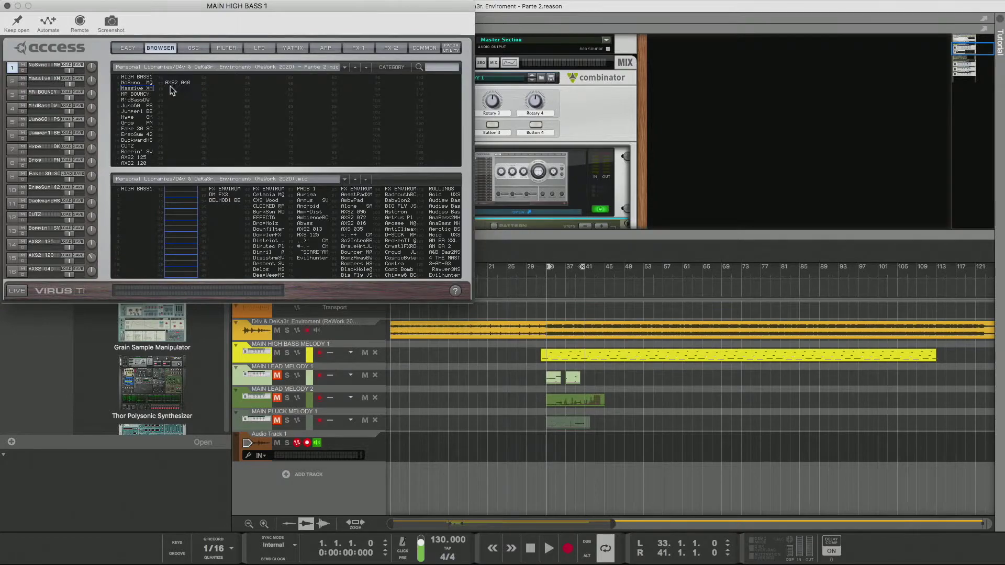
left_click_drag(137, 186, 170, 78)
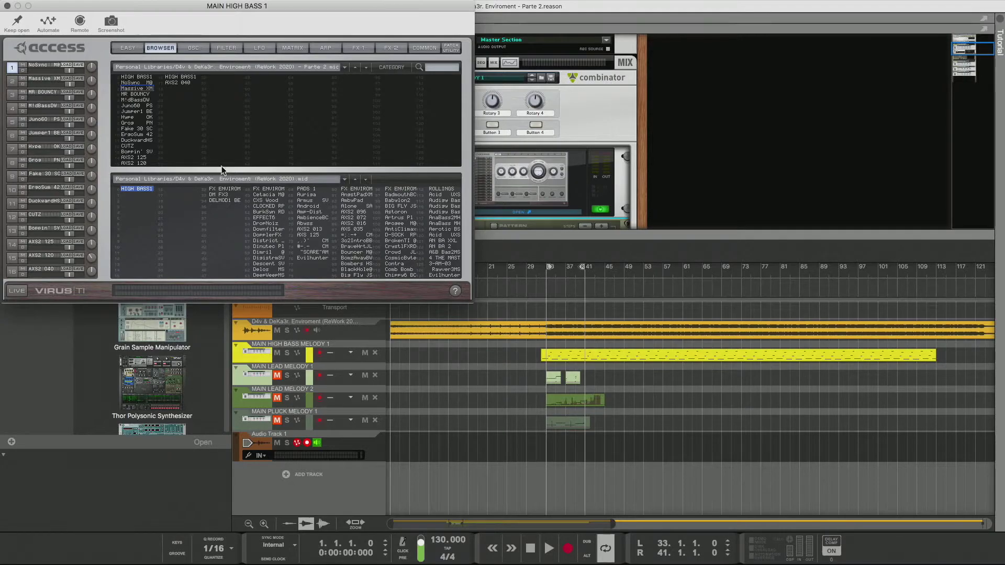
- Load the personal library "Enviroment (ReWork 2020) - Parte 2.mid" into the lower patch list
left_click(345, 179)
mouse_move(337, 192)
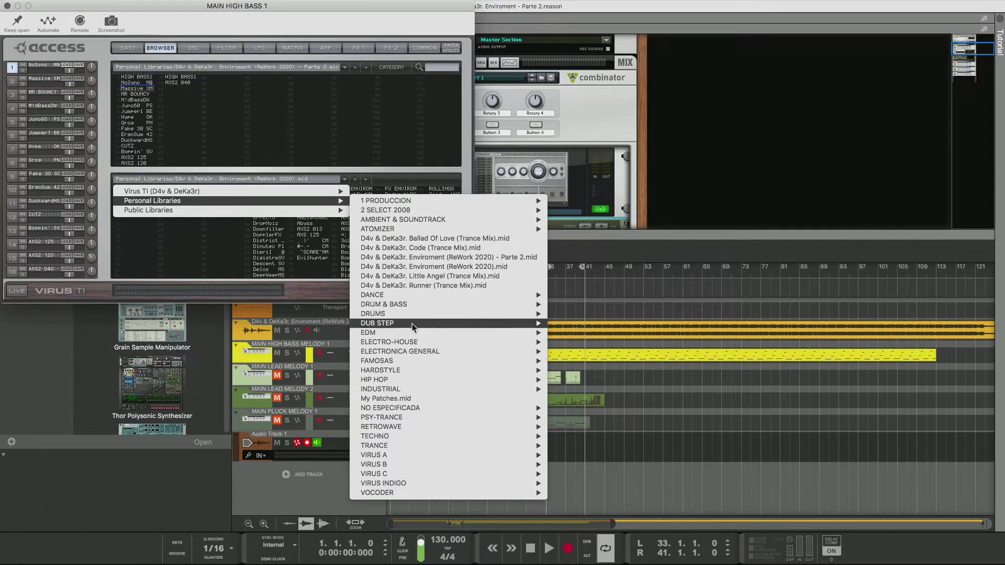
left_click(419, 259)
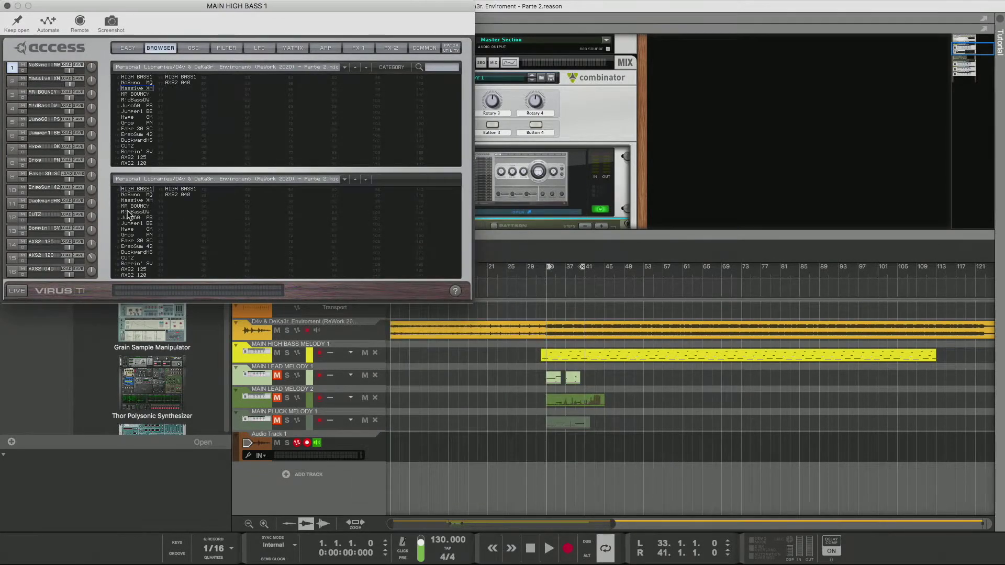
- Load the second-column HIGH BASS1 patch from the lower library into parts 2 to 16
left_click(181, 201)
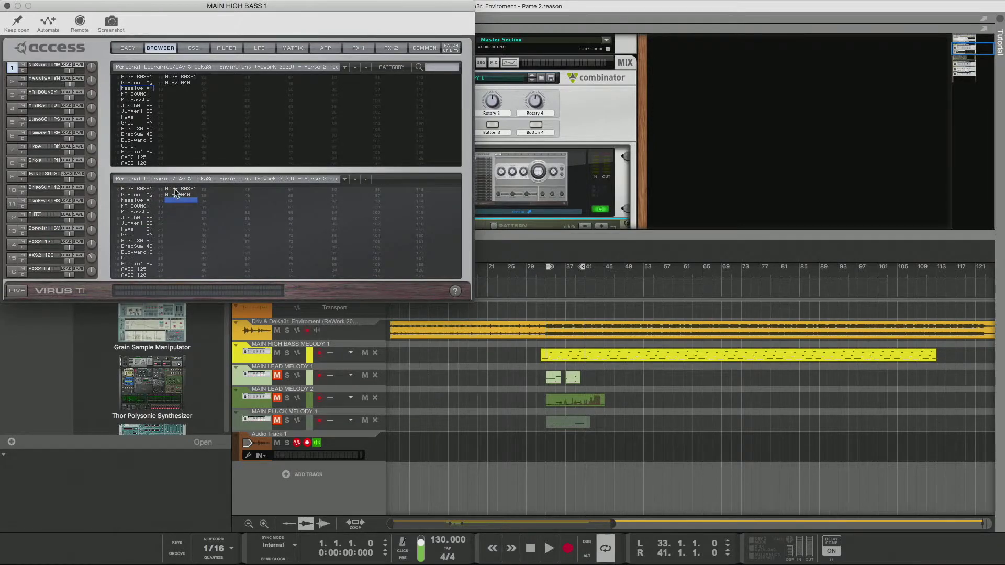
mouse_move(175, 189)
left_mouse_down()
mouse_move(82, 261)
mouse_move(43, 269)
mouse_move(36, 162)
left_mouse_up()
left_click_drag(36, 162, 35, 78)
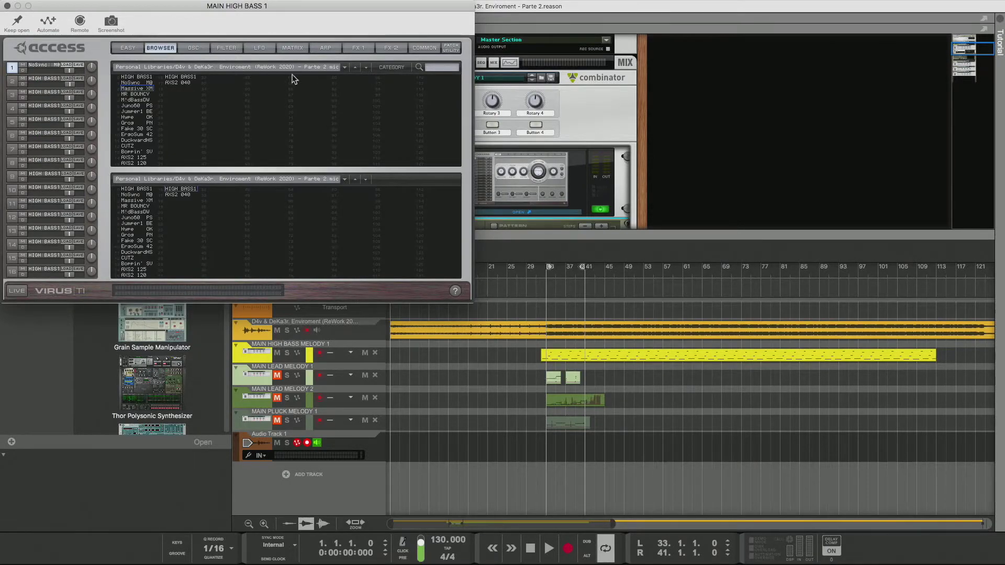
- Filter the upper patch list by the Acid category and go to page 4 of the results
left_click(372, 65)
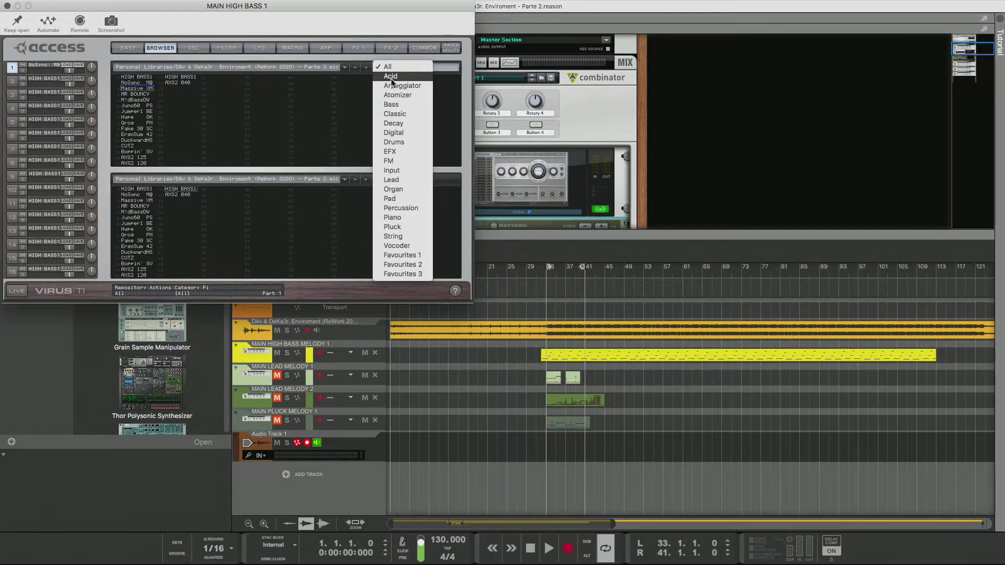
left_click(390, 67)
left_click(368, 68)
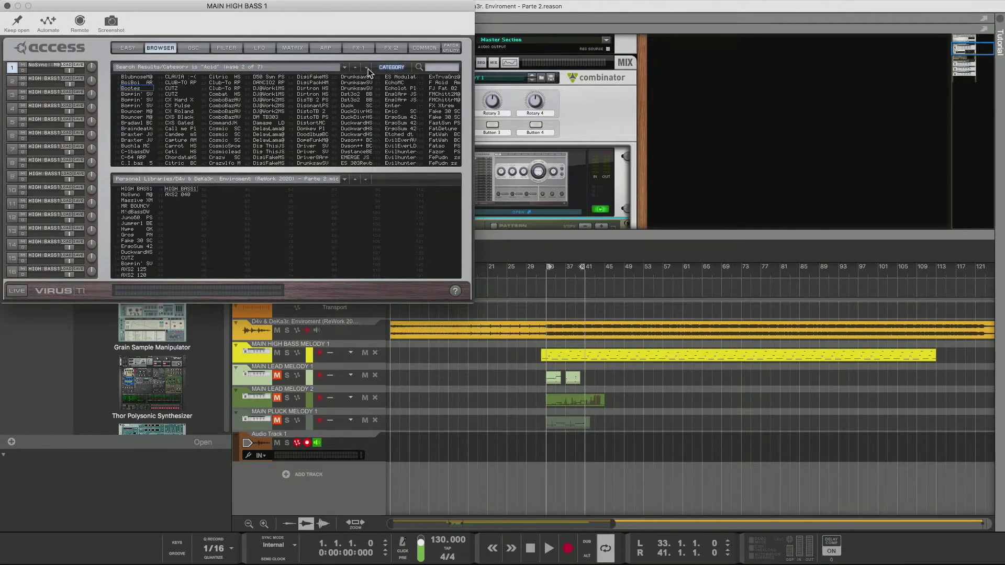
left_click(368, 68)
left_click(368, 68)
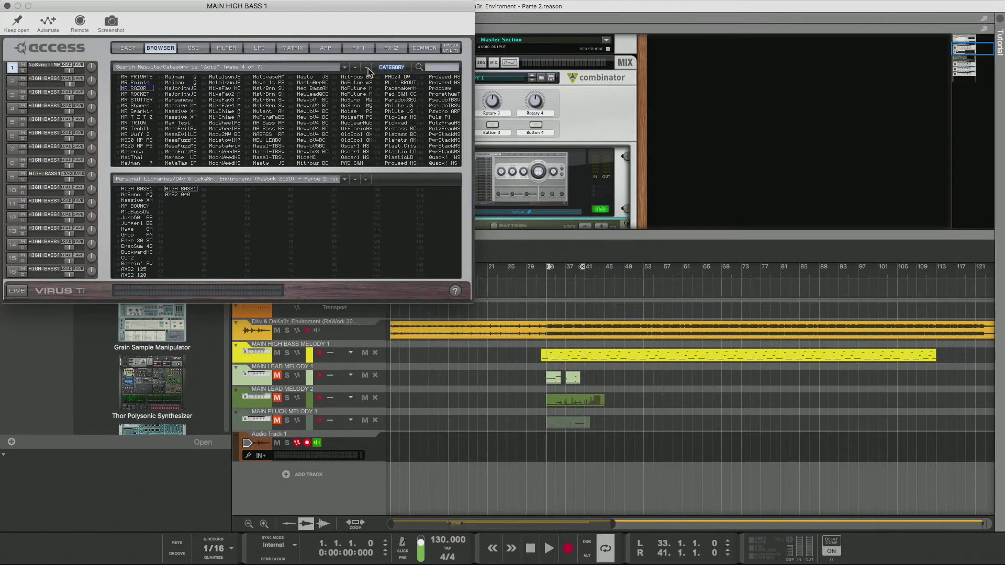
- Select the first NoSync patch for part 1 and start playback from about bar 33
left_click(356, 99)
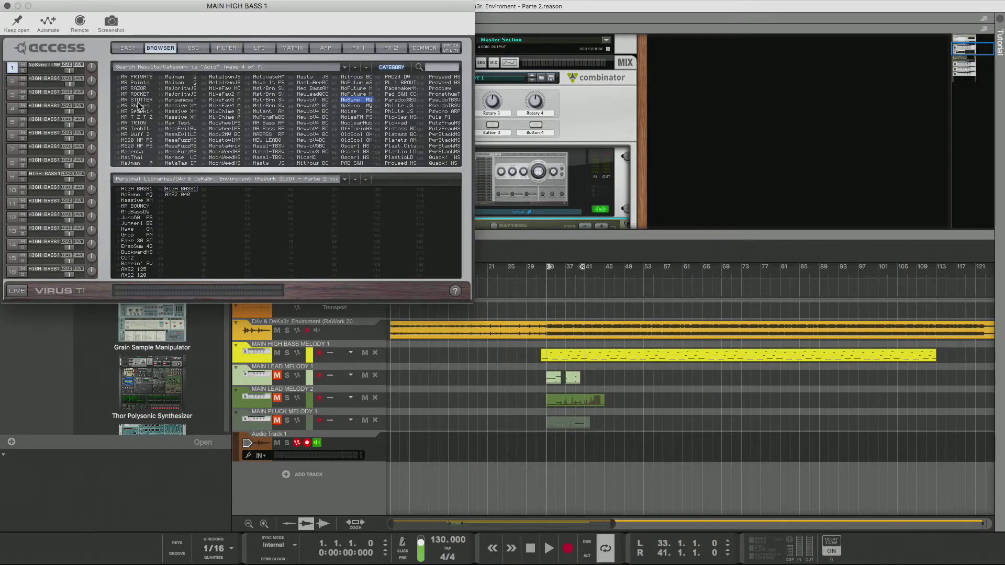
left_click(28, 80)
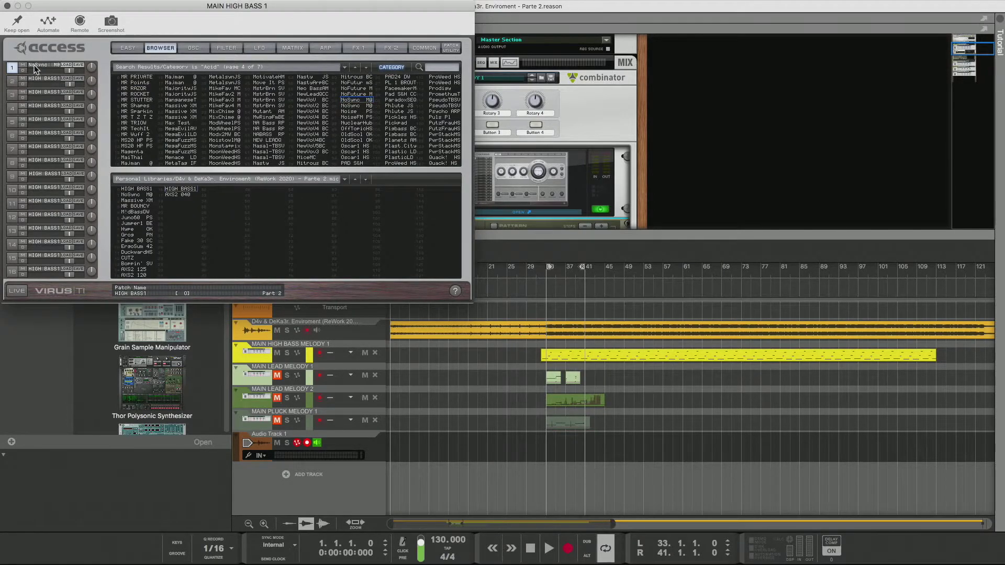
left_click(355, 98)
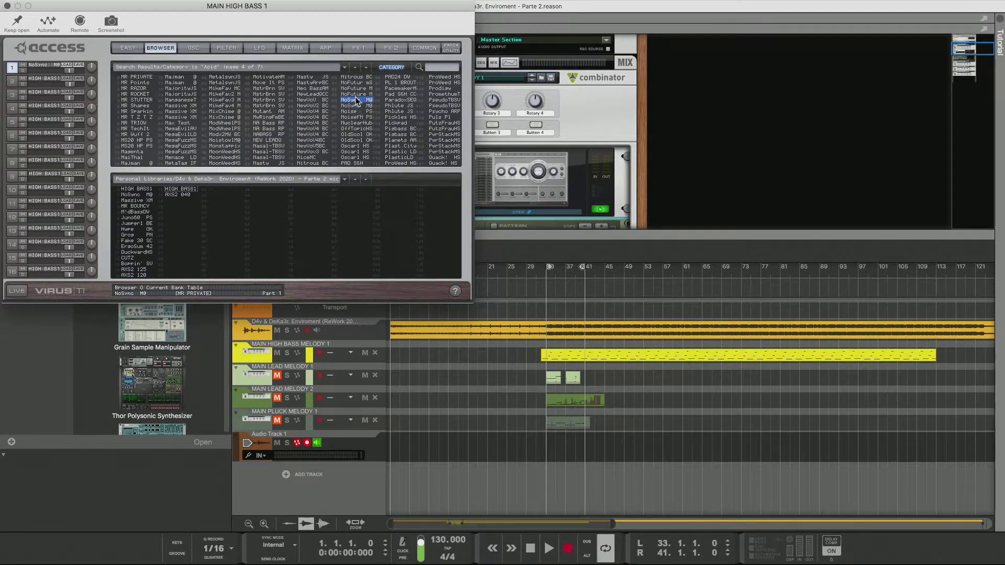
key("space")
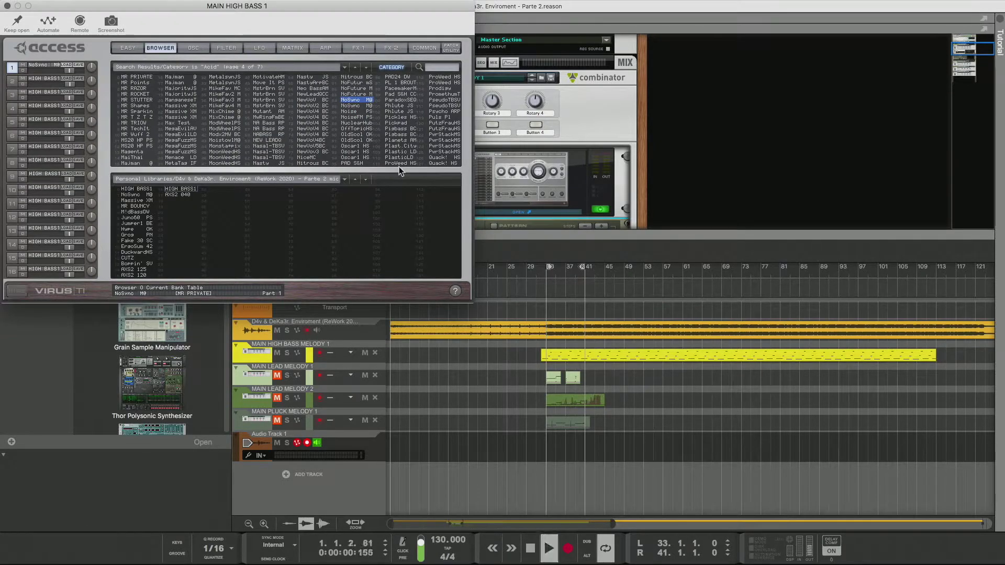
left_click(544, 277)
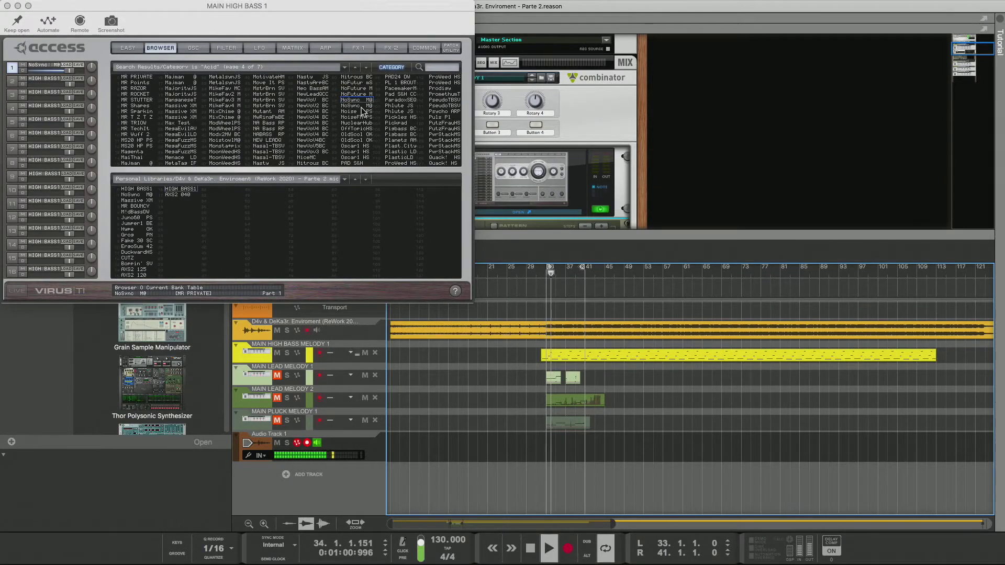
- Audition the Acid patches on part 1 one by one, from the second NoSync through PAD24 DV
left_click(362, 106)
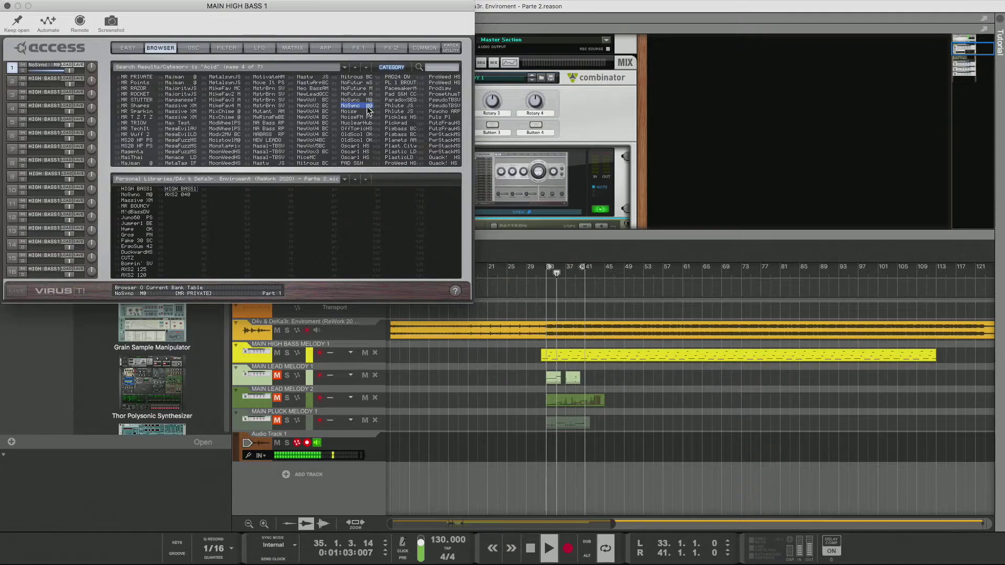
key("Down")
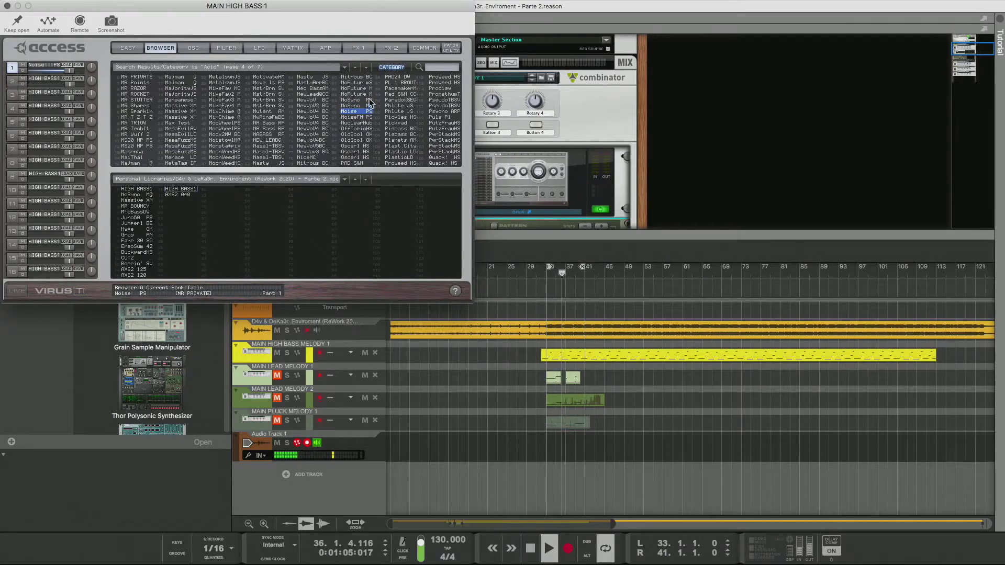
key("Down")
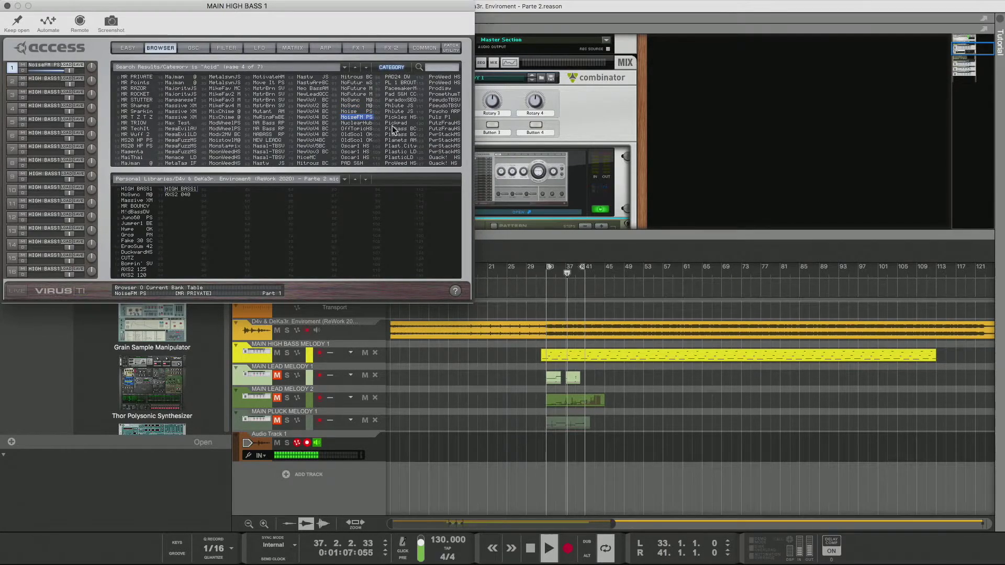
key("Down")
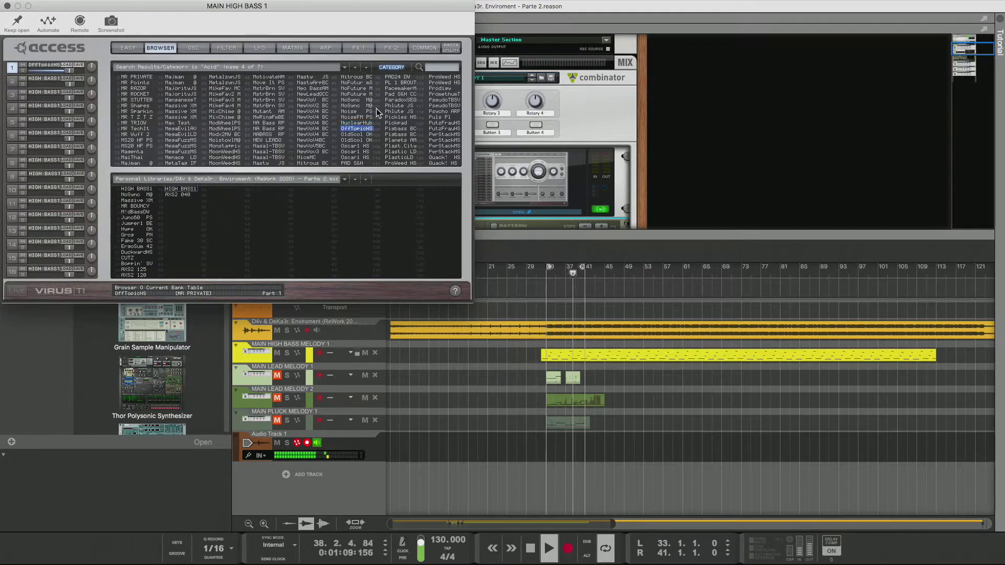
key("Down")
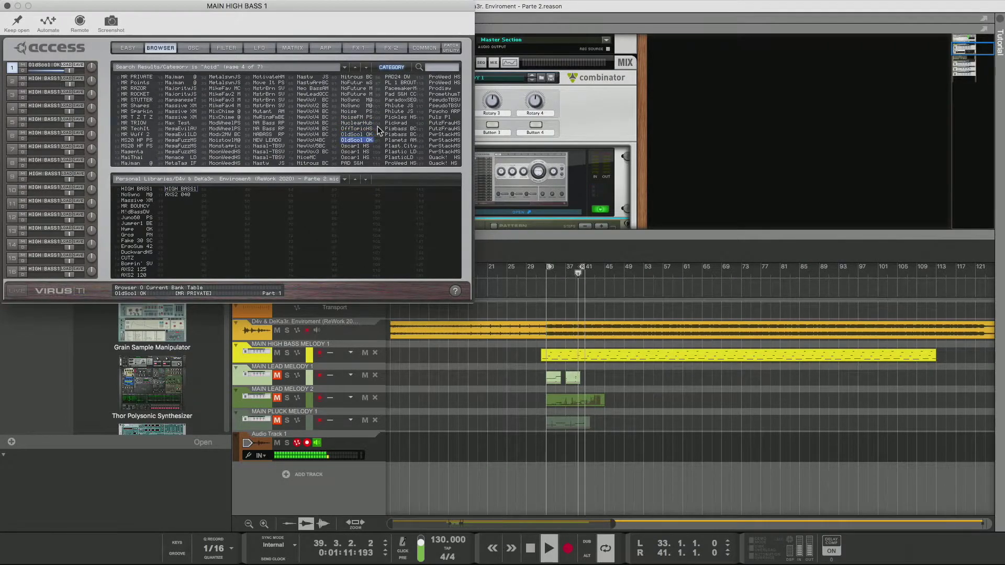
key("Down")
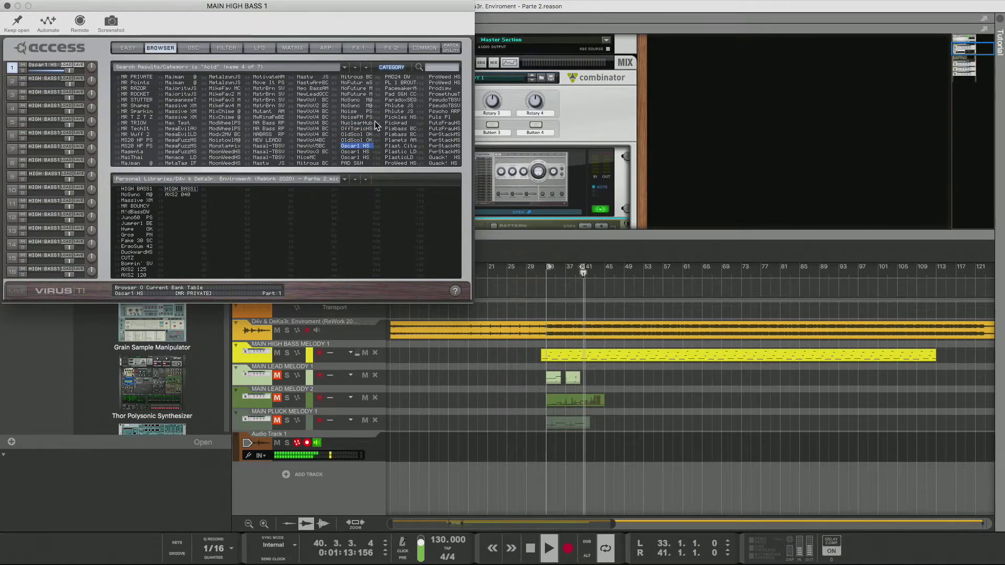
key("Down")
key("Down")
key("Down")
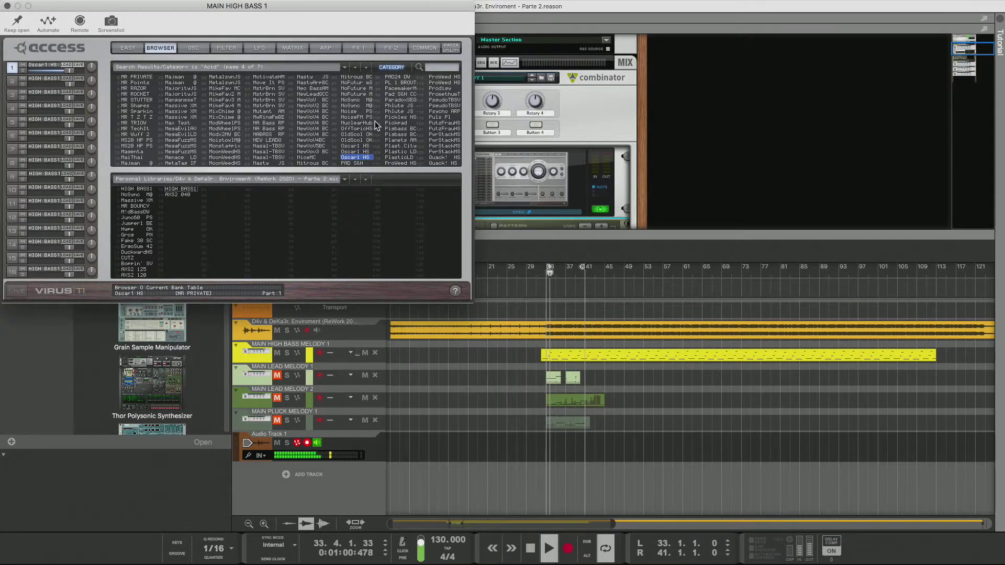
key("Down")
key("Down")
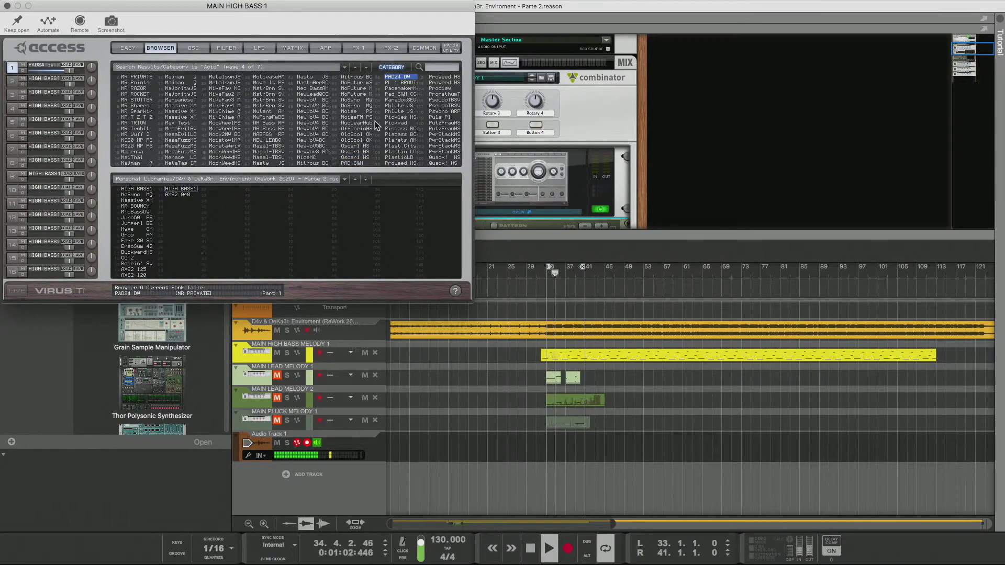
- Continue auditioning the Acid patches from PL 1 BROUT and load the second Pimbass BC into part 1
key("Down")
key("Down")
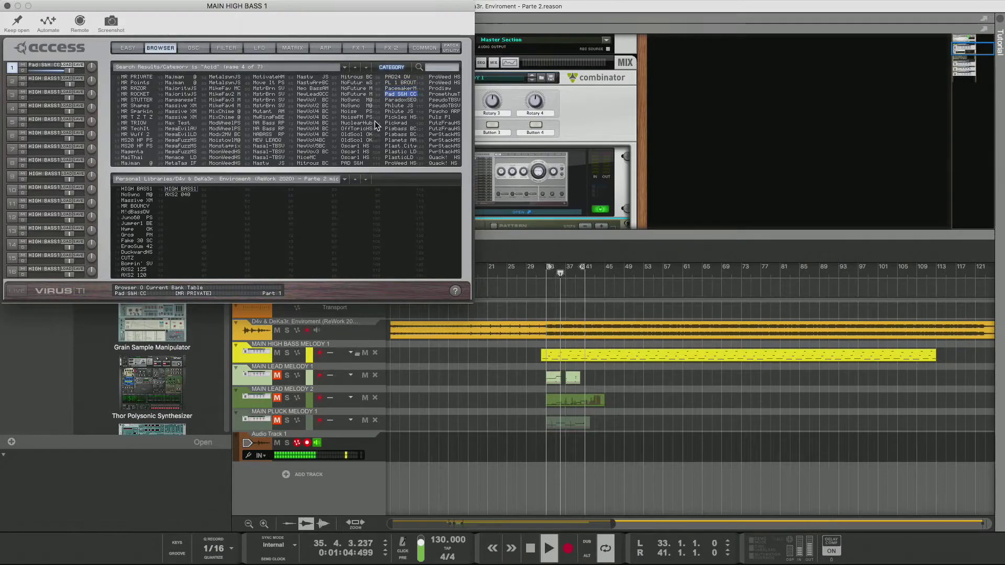
key("Down")
key("Down")
key("Down")
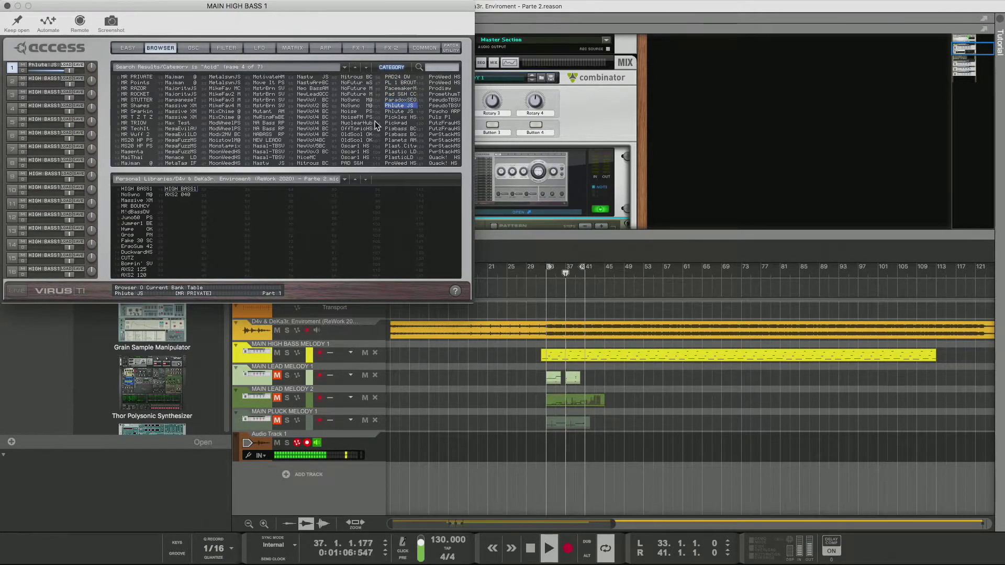
key("Down")
key("Down")
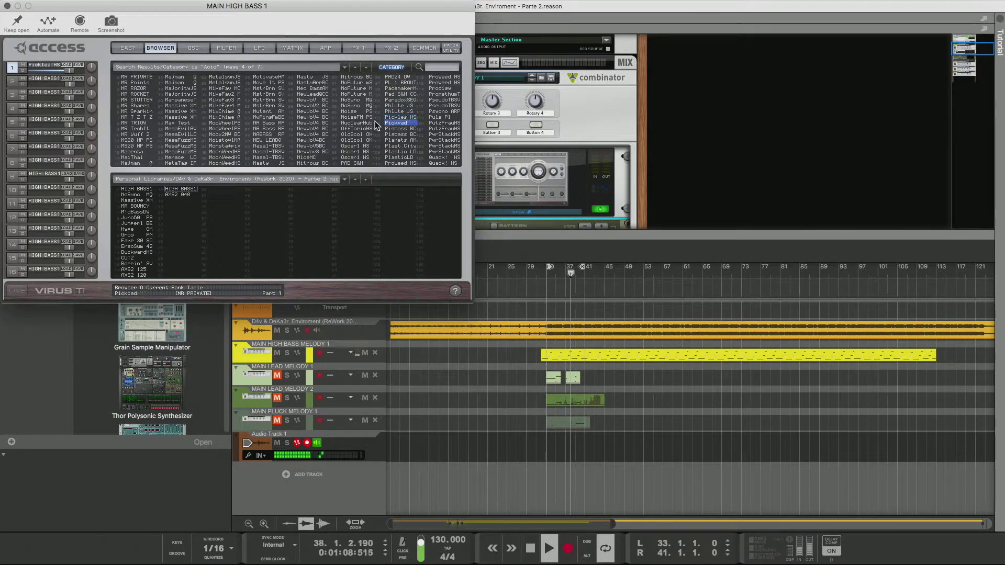
key("Down")
key("Down")
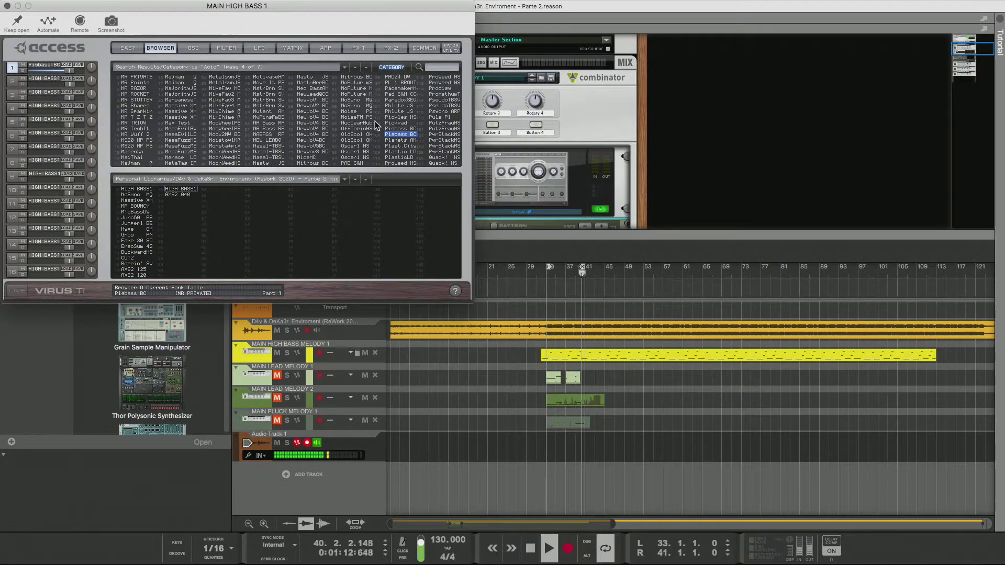
- Set the patch transpose of Pimbass BC to -24 and copy the patch from part 1 to part 16
left_click(424, 48)
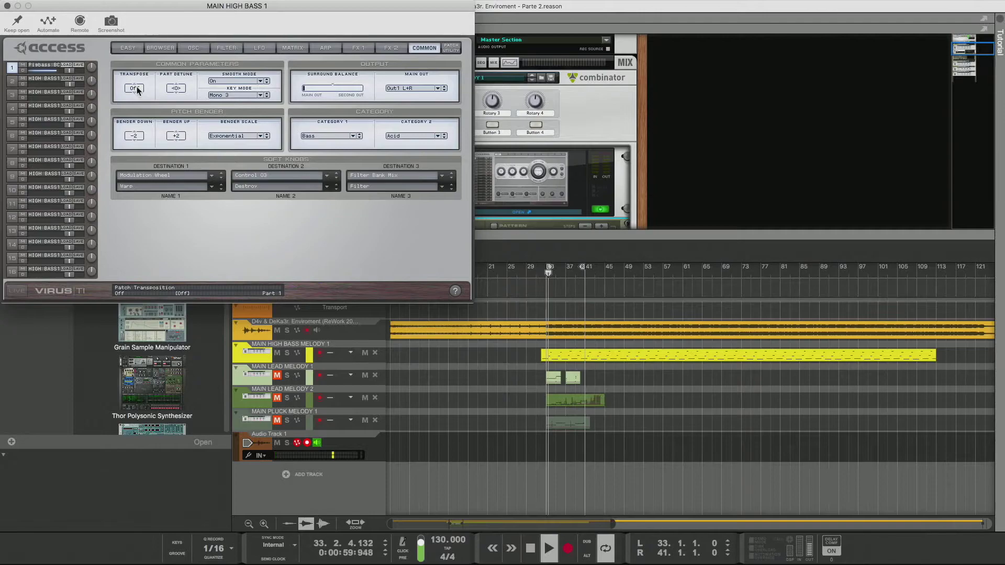
left_click_drag(137, 89, 138, 137)
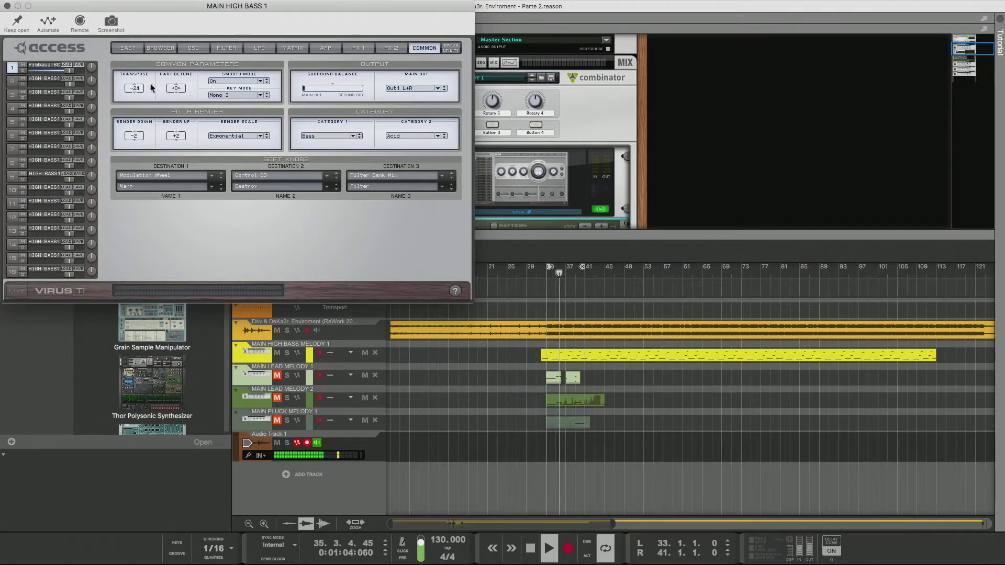
left_click(161, 48)
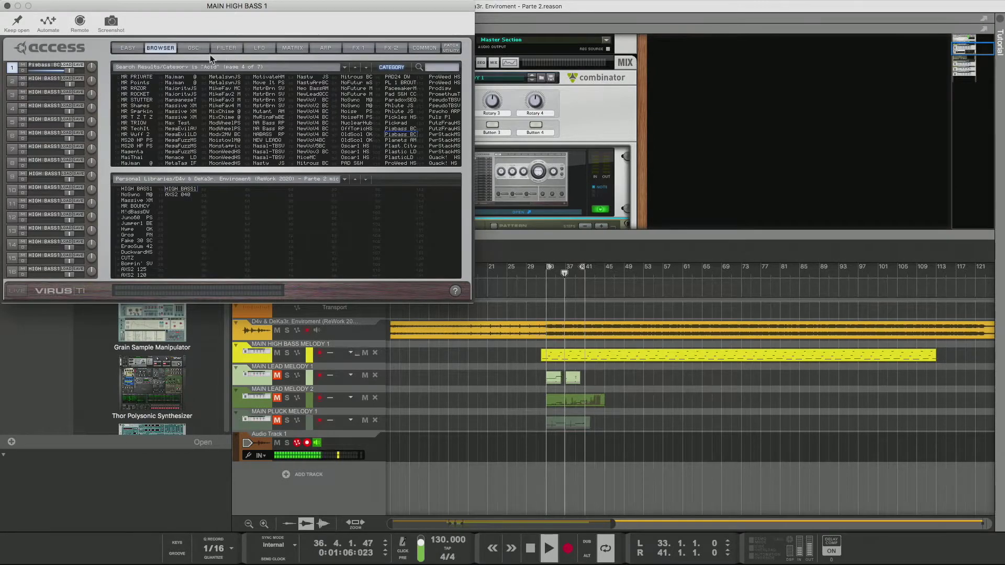
left_click_drag(37, 62, 45, 272)
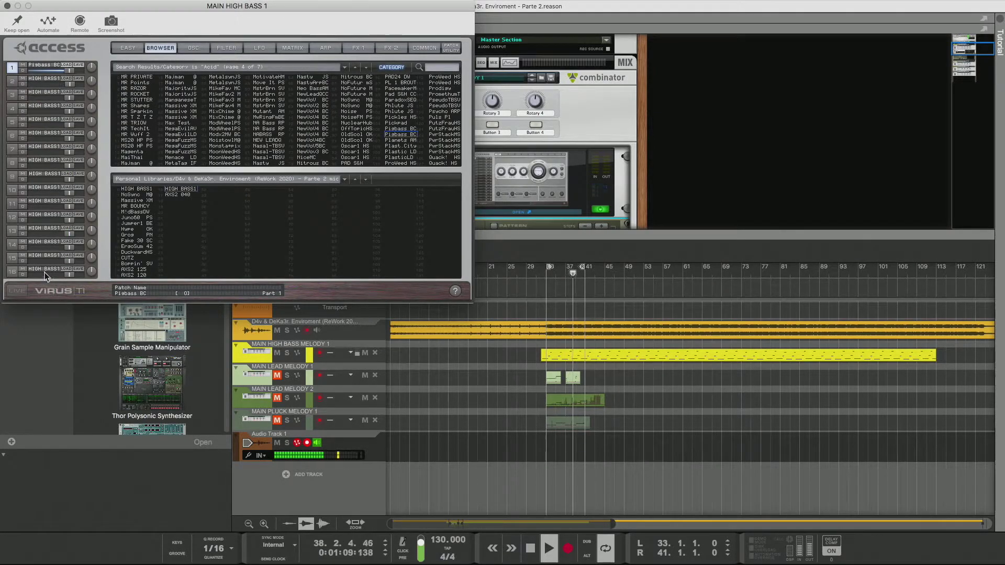
- Audition the Planets AM and Plast.City patches on part 1
left_click(400, 140)
key("Down")
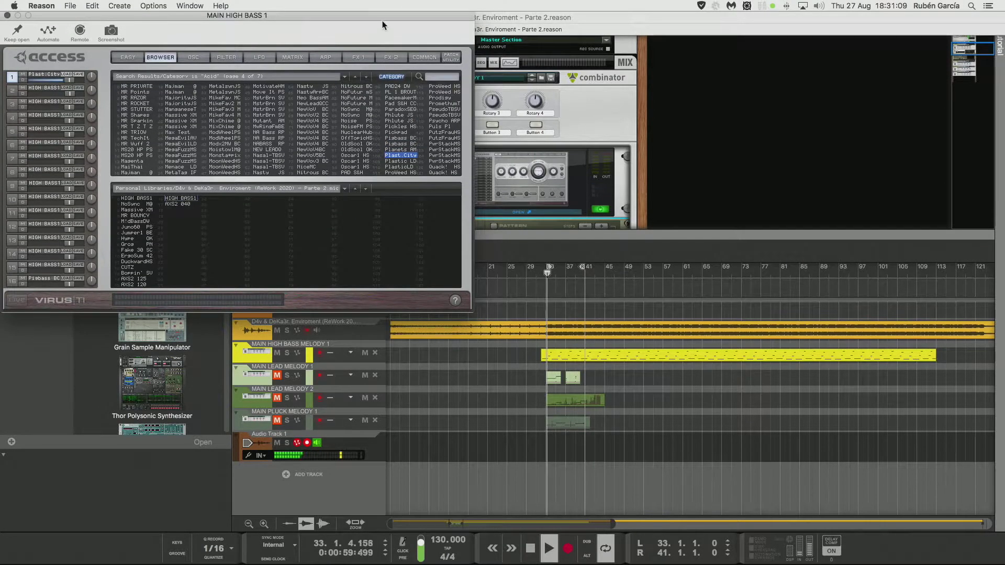
- Reopen the Virus TI editor from the rack, set it to stay open, and move it over the rack and sequencer
double_click(381, 17)
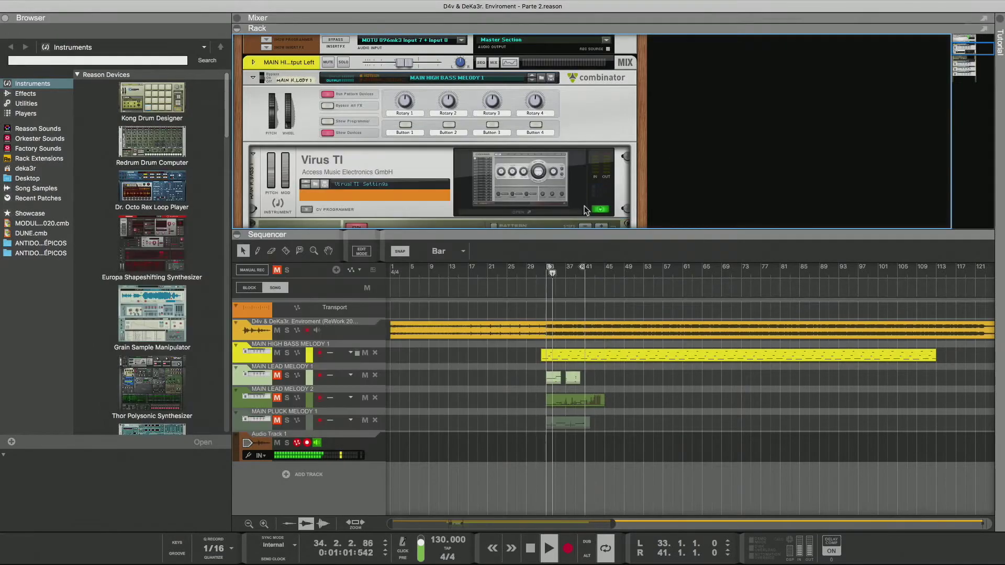
left_click(524, 202)
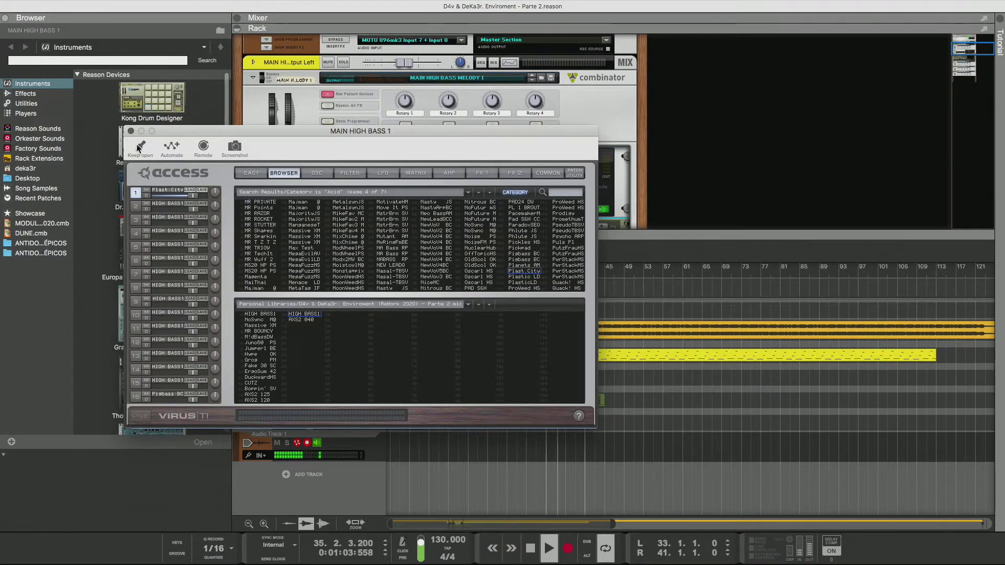
left_click_drag(208, 128, 347, 109)
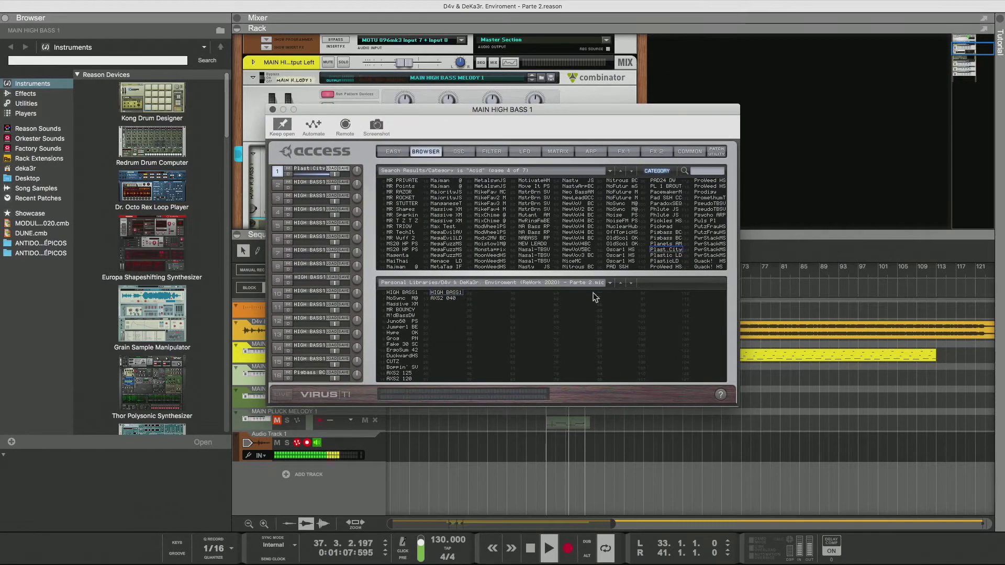
- Compare the Planets AM, Plast.City and Plastic LD patches on part 1, finishing on Plastic LD
left_click(673, 256)
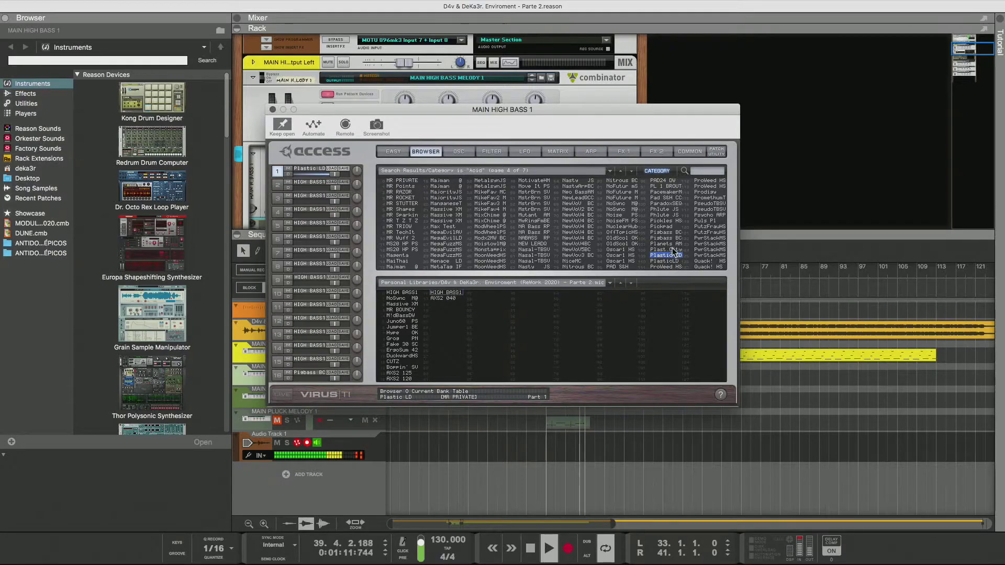
left_click(673, 244)
key("Down")
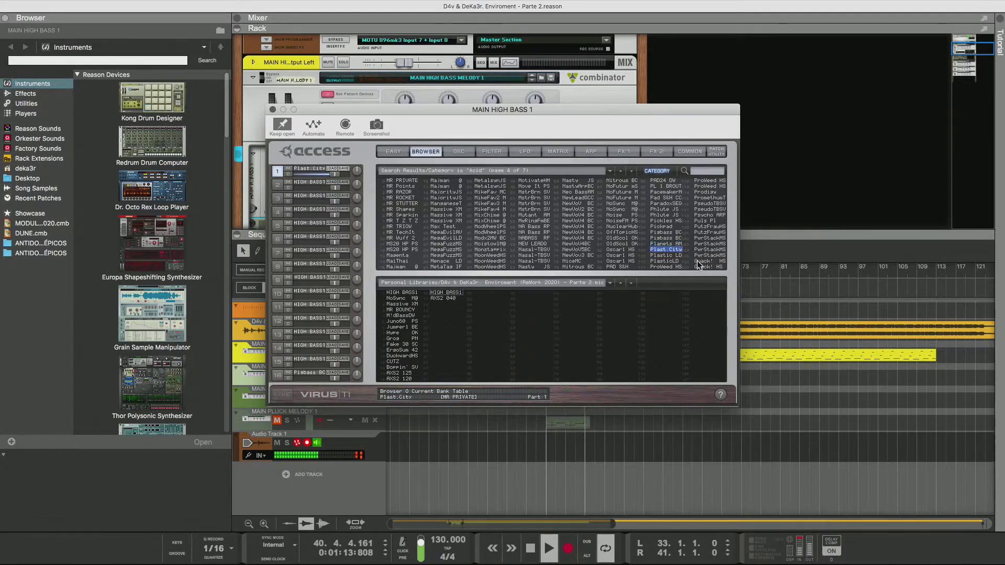
key("Down")
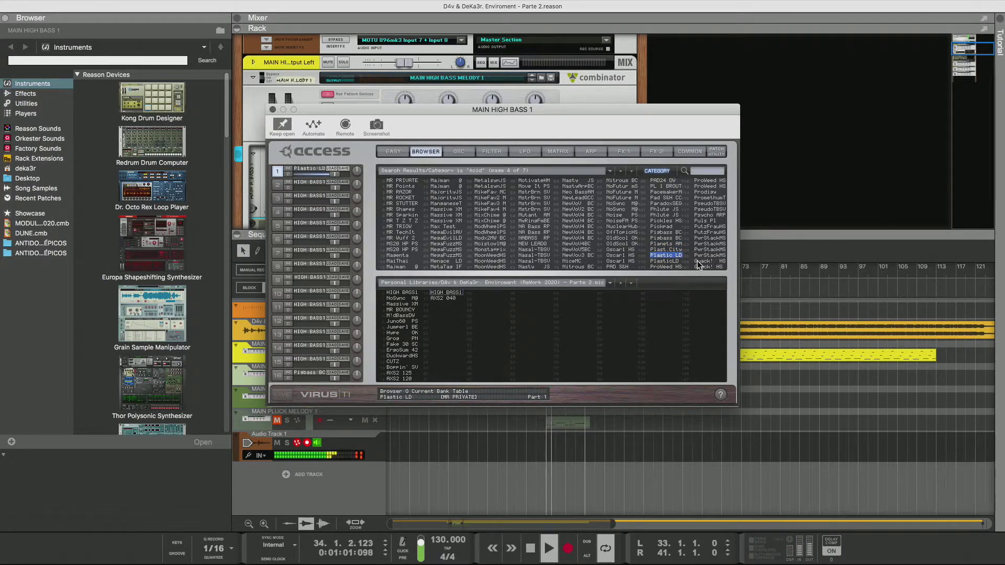
- Try the Plastic LD patch with its transpose set to +12 and return to the patch lists
left_click(689, 151)
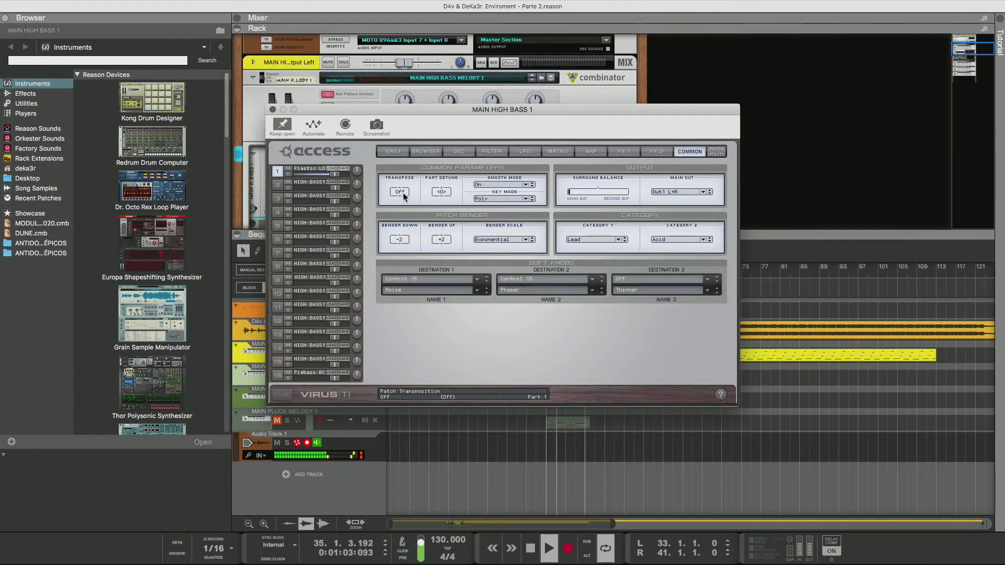
left_click_drag(403, 220, 431, 162)
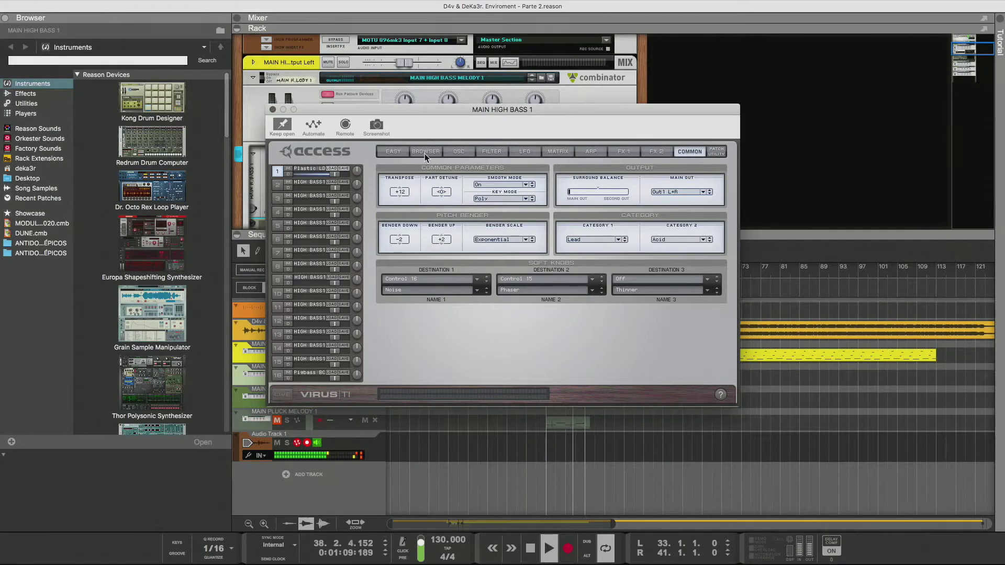
left_click(424, 152)
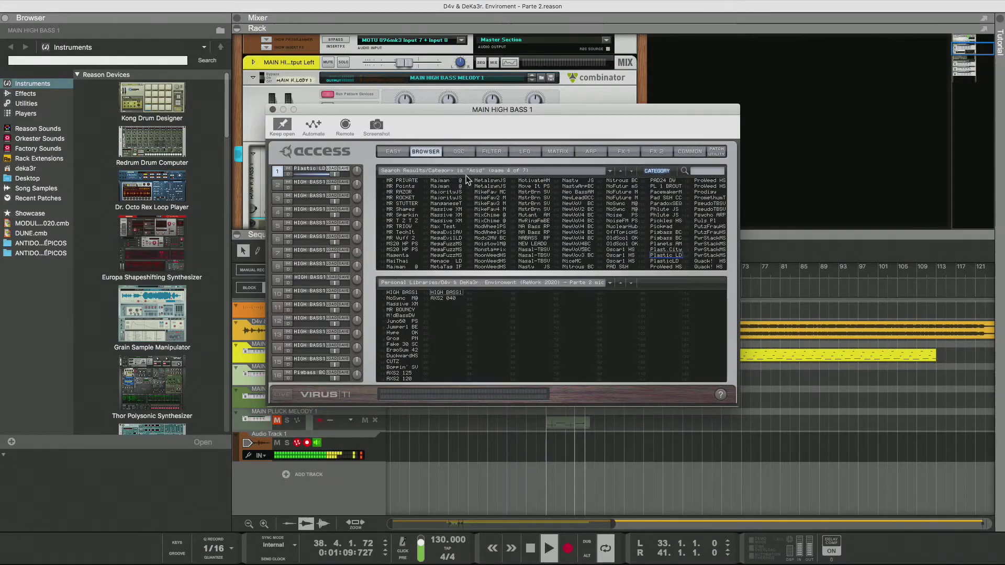
- Audition the Acid patches from PlasticLD through ProWeed HS to Prodigy on part 1
left_click(666, 261)
key("Down")
key("Down")
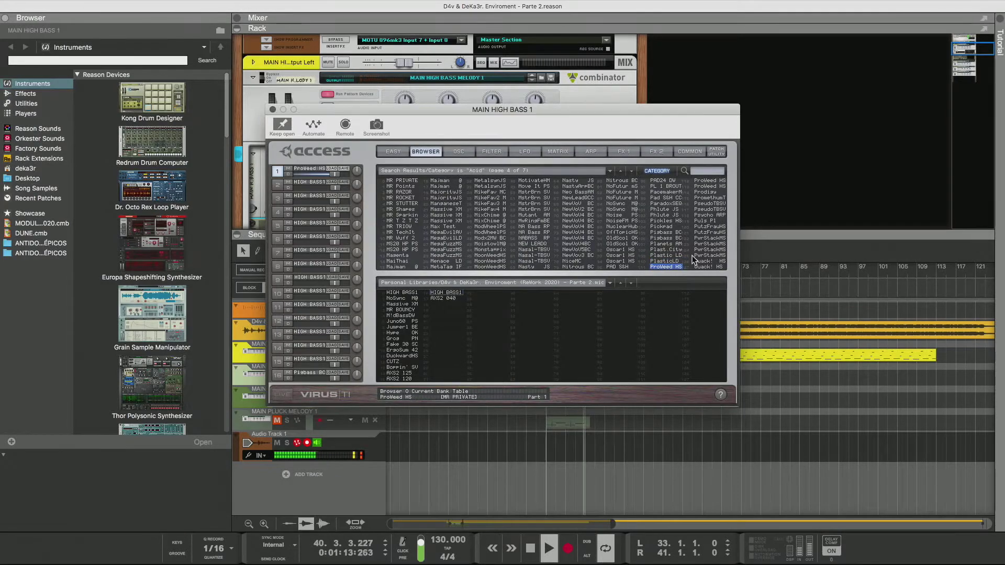
key("Down")
key("Down")
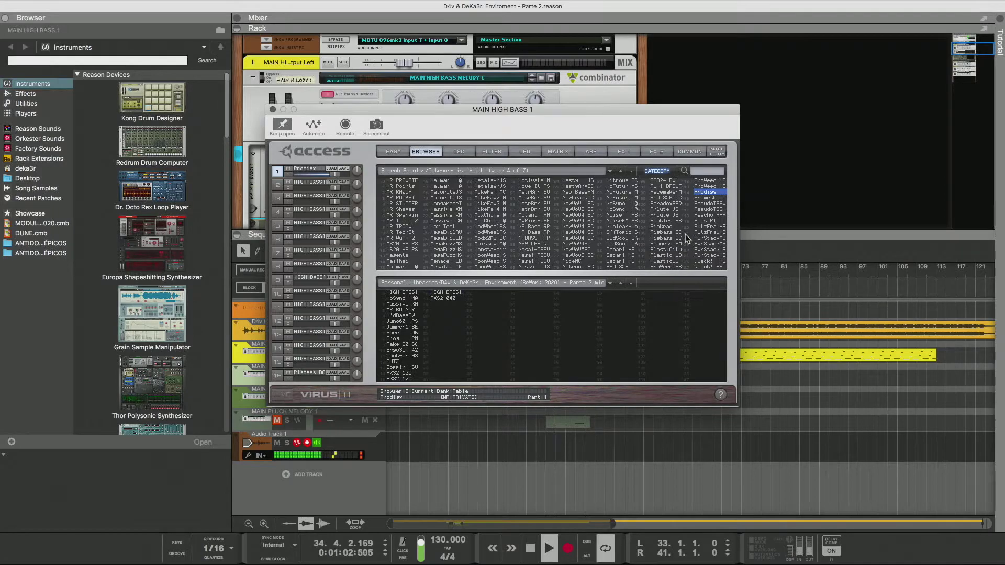
- Load the first PseudoTBSV patch into part 1 and copy it from there to part 15
key("Down")
key("Down")
key("Down")
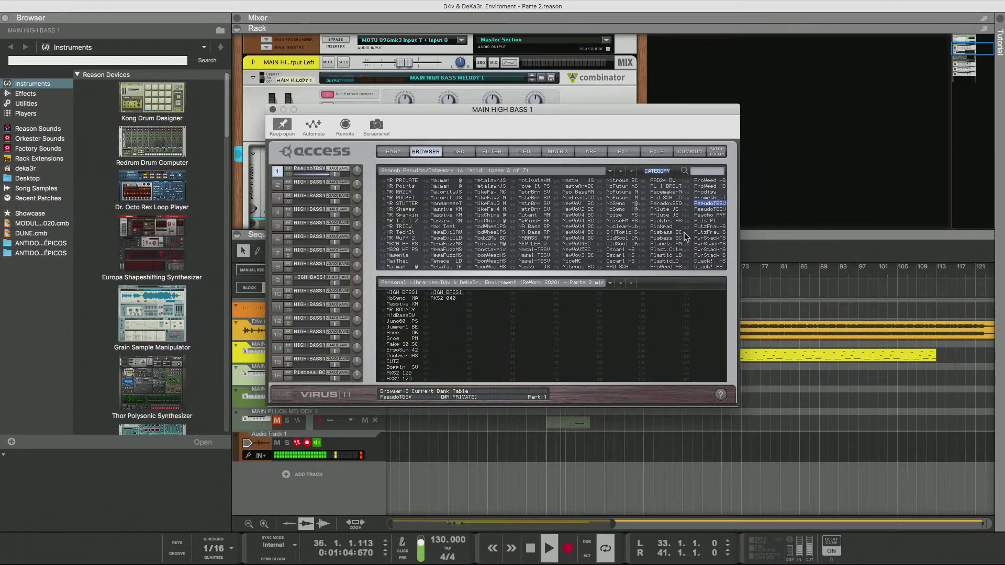
key("Up")
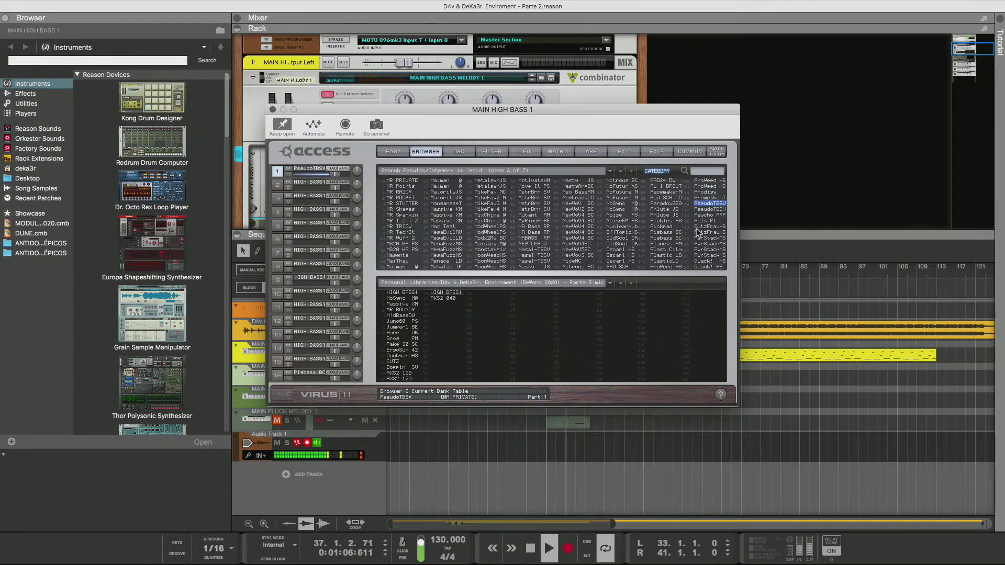
left_click_drag(306, 168, 312, 360)
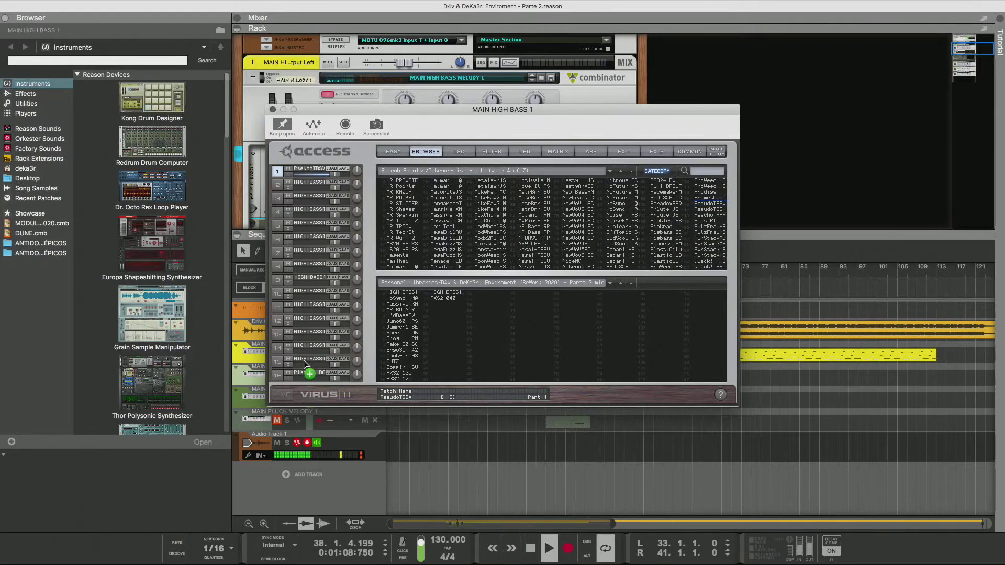
- Audition the Acid patches from Psycho ARP through Puls P1 and PwrStackMS to the last Quack! HS on part 1
left_click(709, 214)
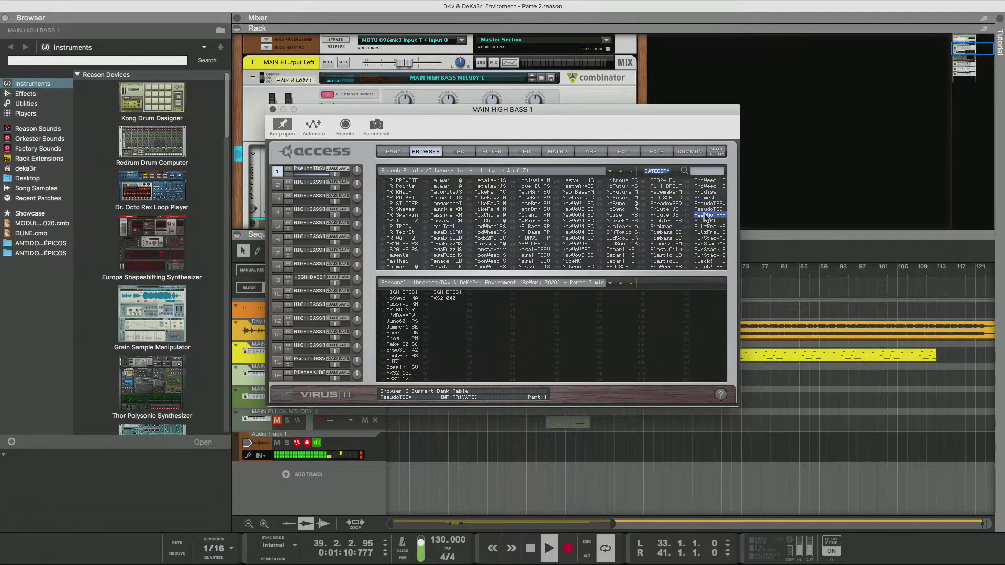
key("Down")
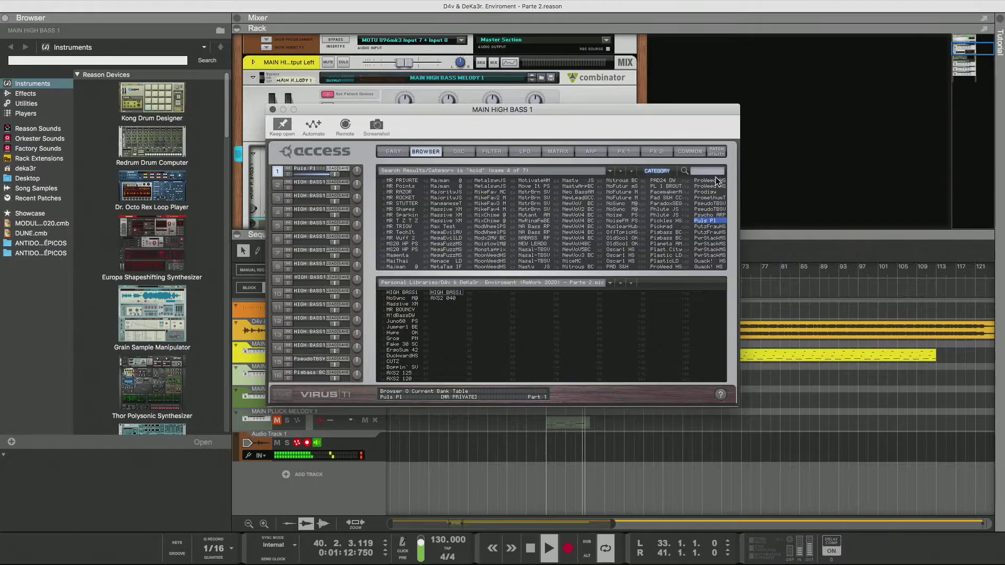
key("Down")
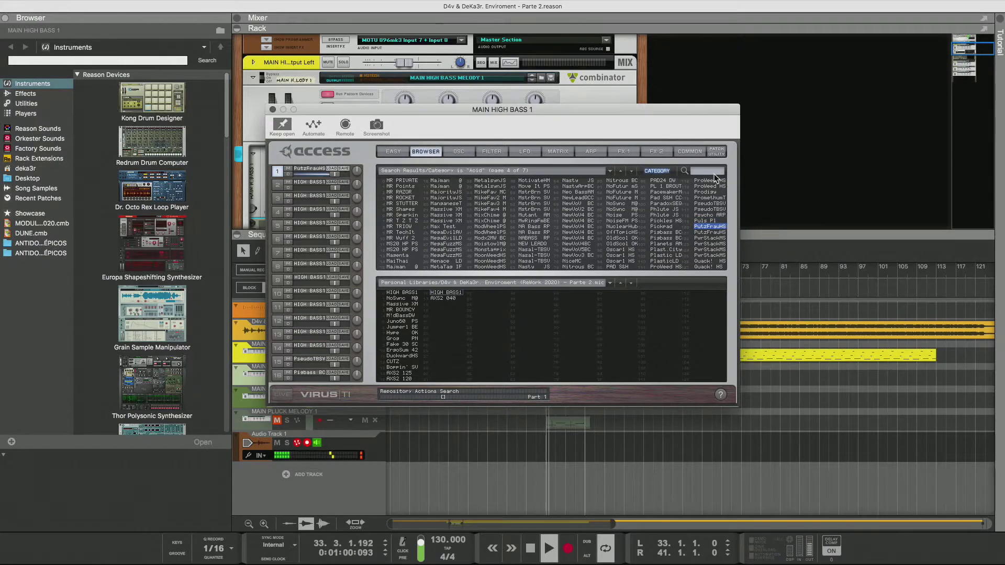
key("Down")
key("Down")
key("Down")
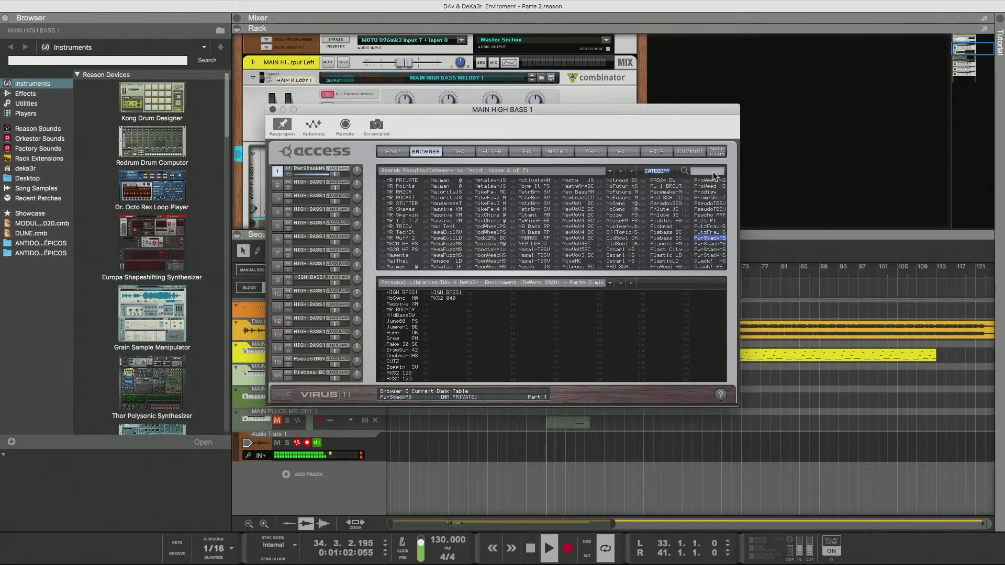
key("Down")
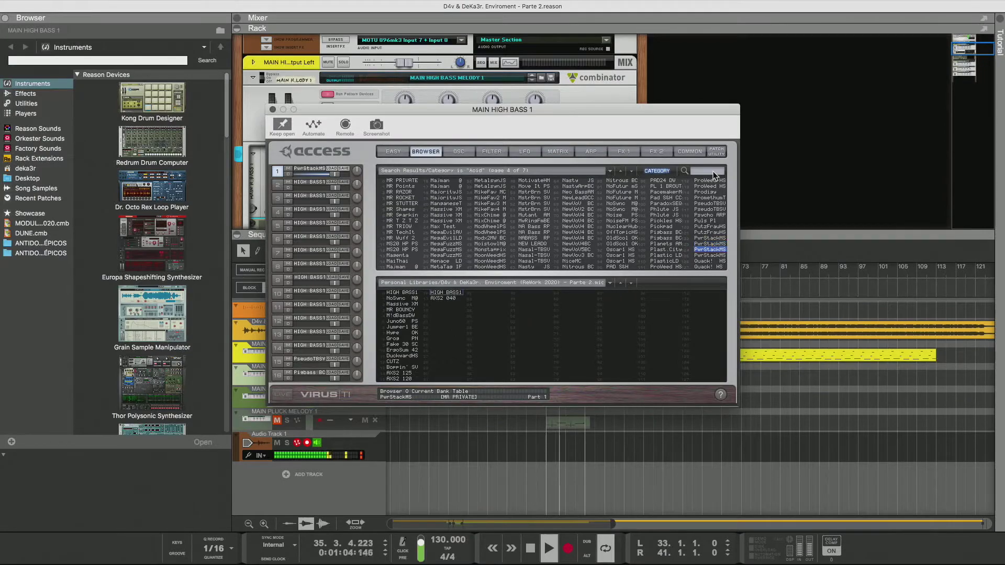
key("Down")
key("Down")
key("Down")
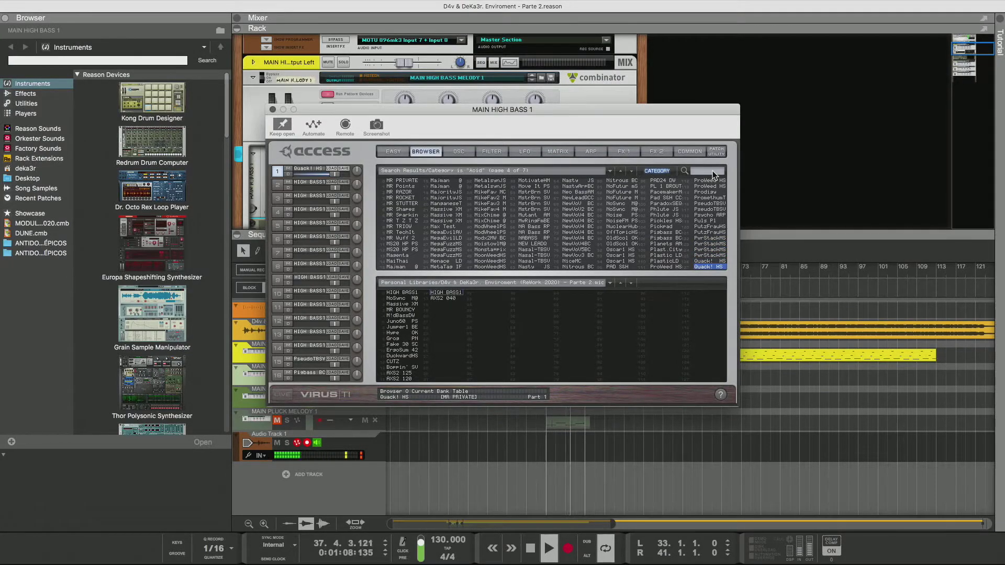
- Show page 5 of the Acid results and audition Quack! HS and Quite Hard, trying Quite Hard with transpose set to Off
left_click(631, 171)
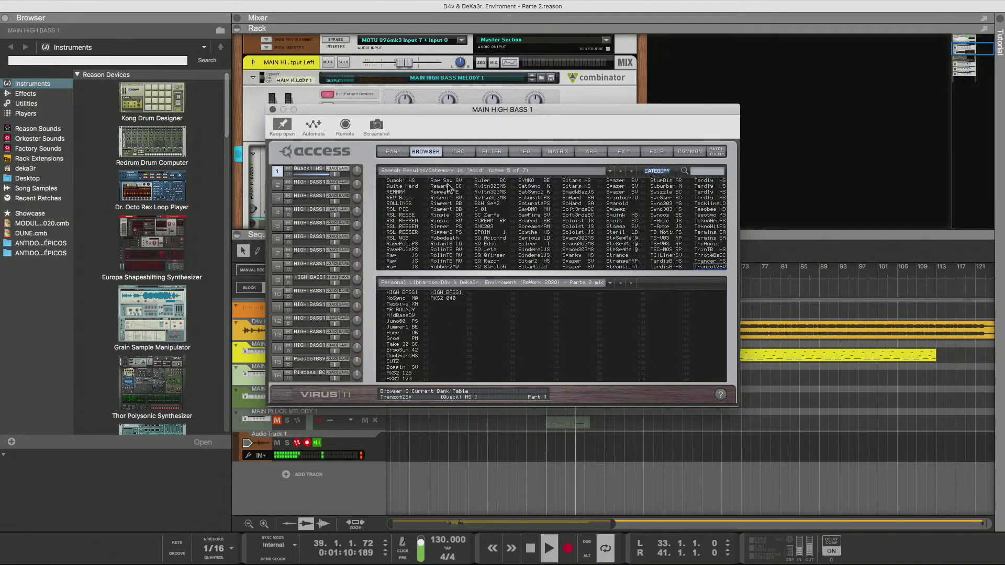
left_click(411, 181)
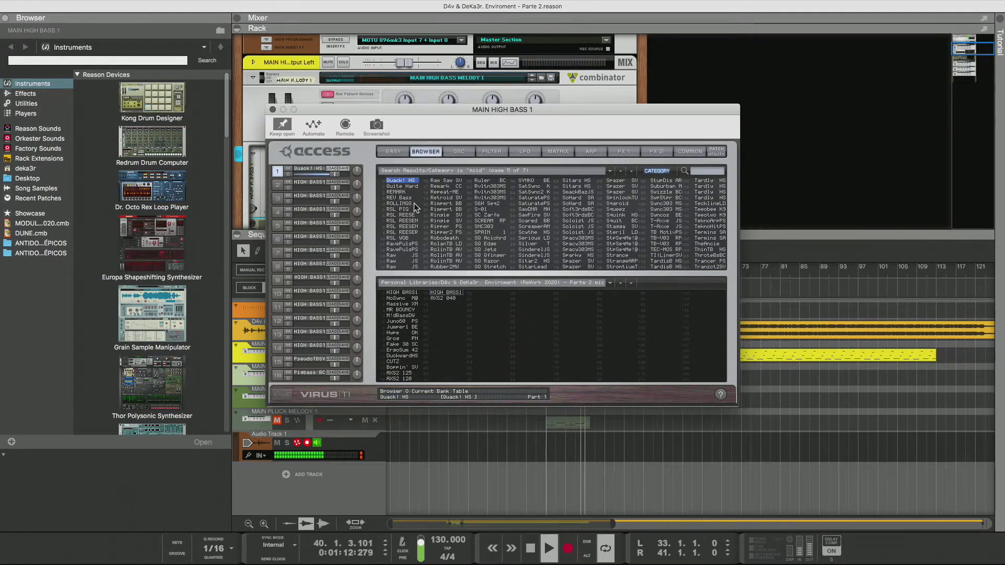
key("Down")
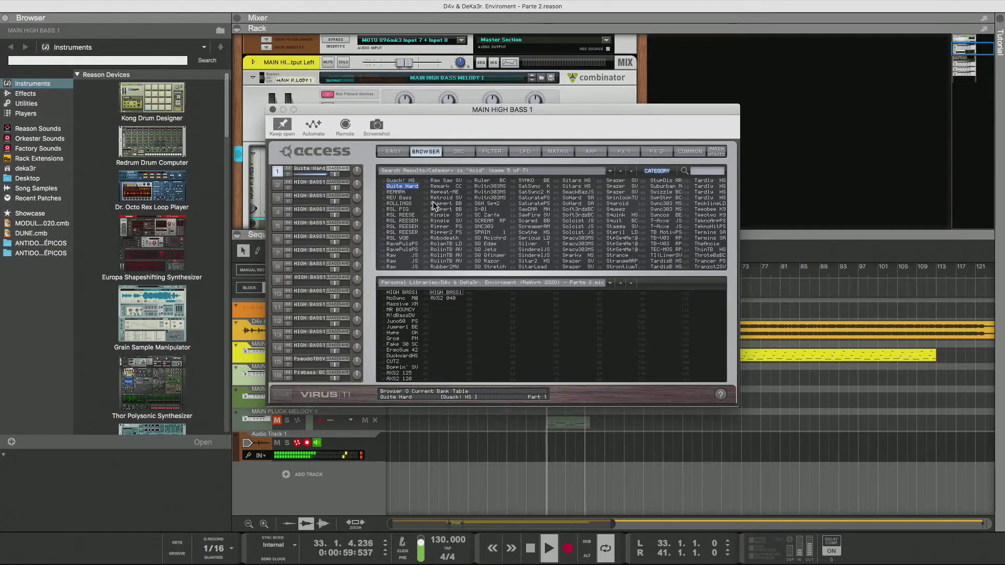
left_click(687, 151)
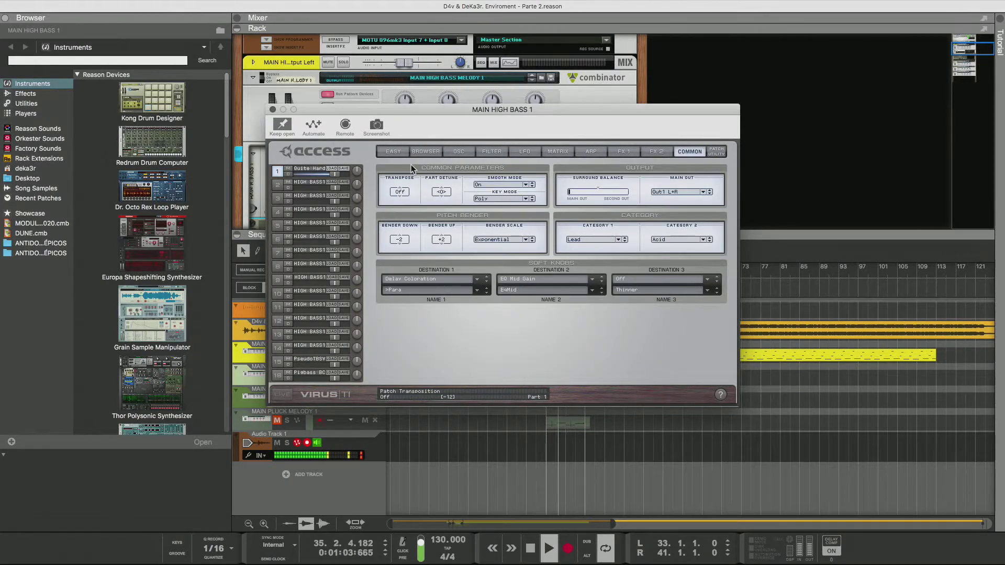
left_click(423, 152)
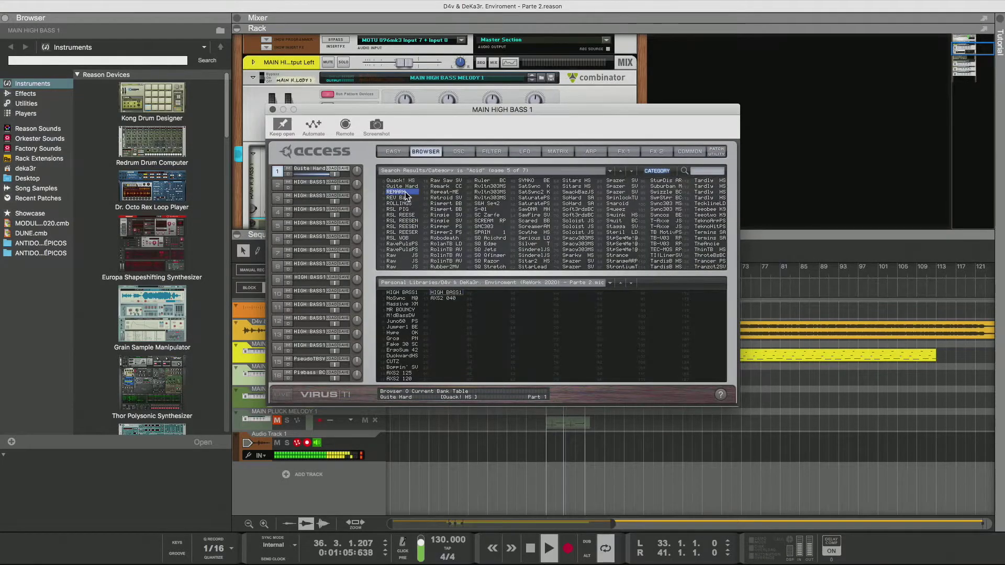
- Audition the REV Bass, ROLLINGS and RSL PIG patches on part 1
left_click(414, 197)
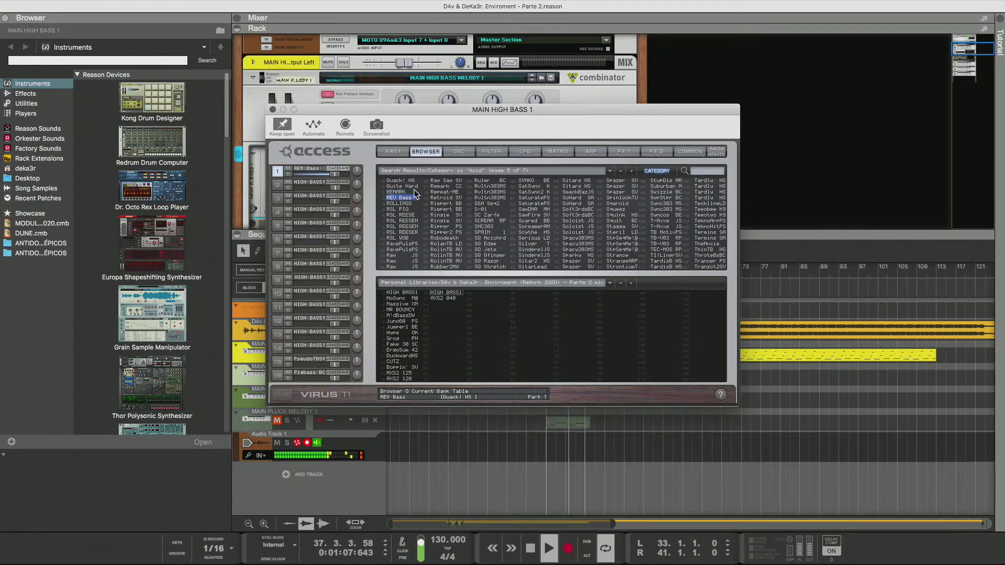
key("Down")
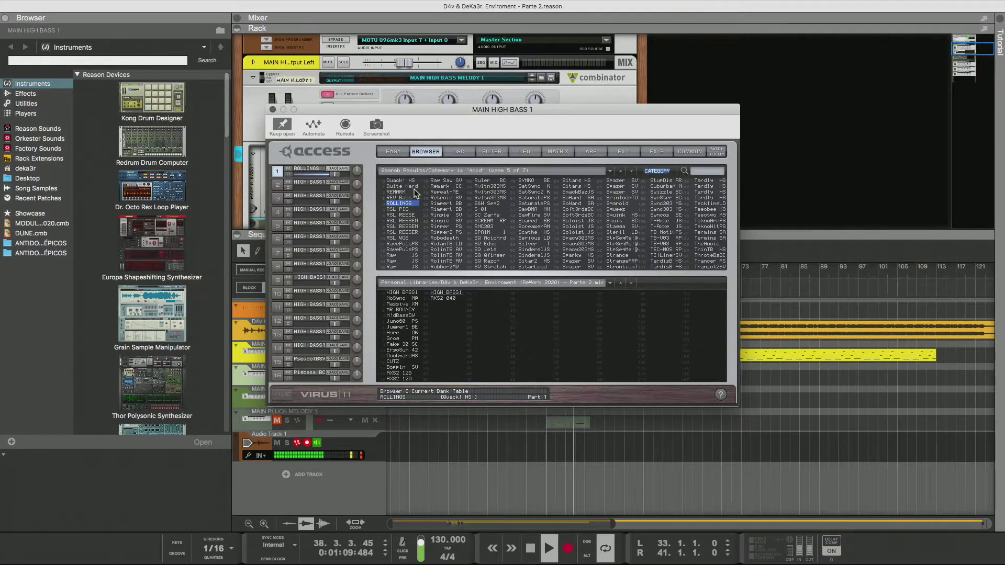
key("Down")
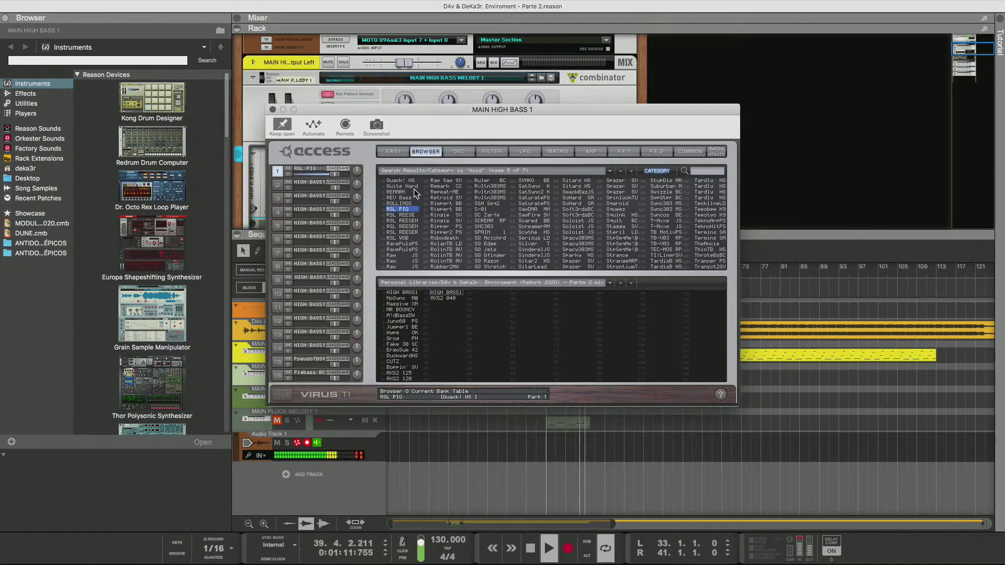
- Check the RSL PIG patch's arpeggiator and try its LFO 2 rate at 12 before returning to the patch lists
left_click(594, 151)
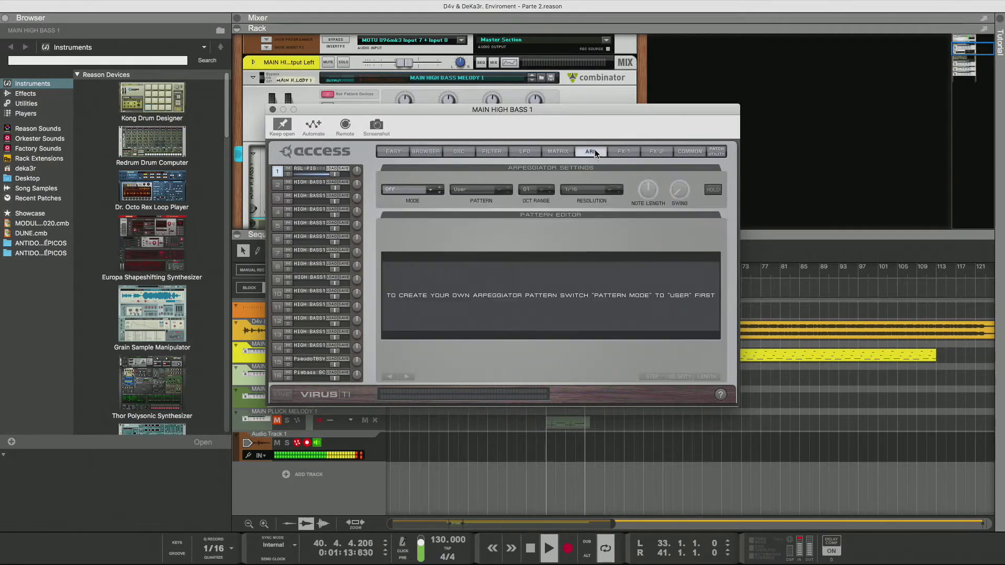
left_click(519, 150)
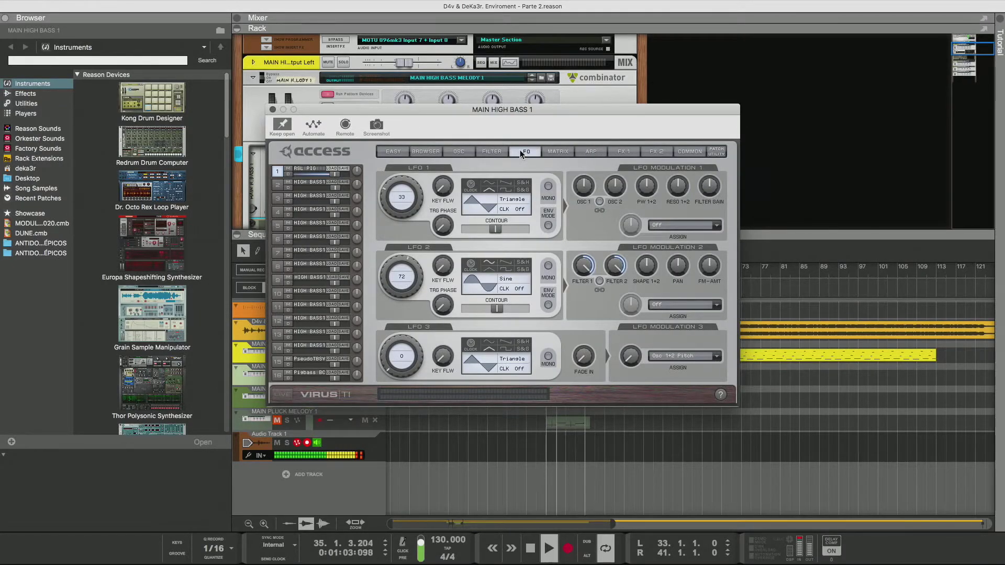
mouse_move(400, 273)
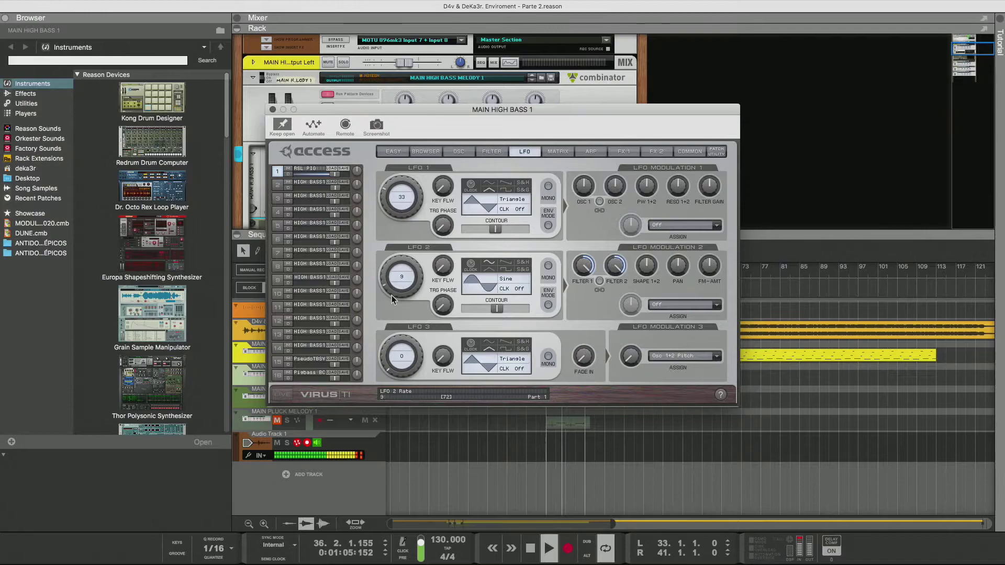
scroll(392, 298, "up", 3)
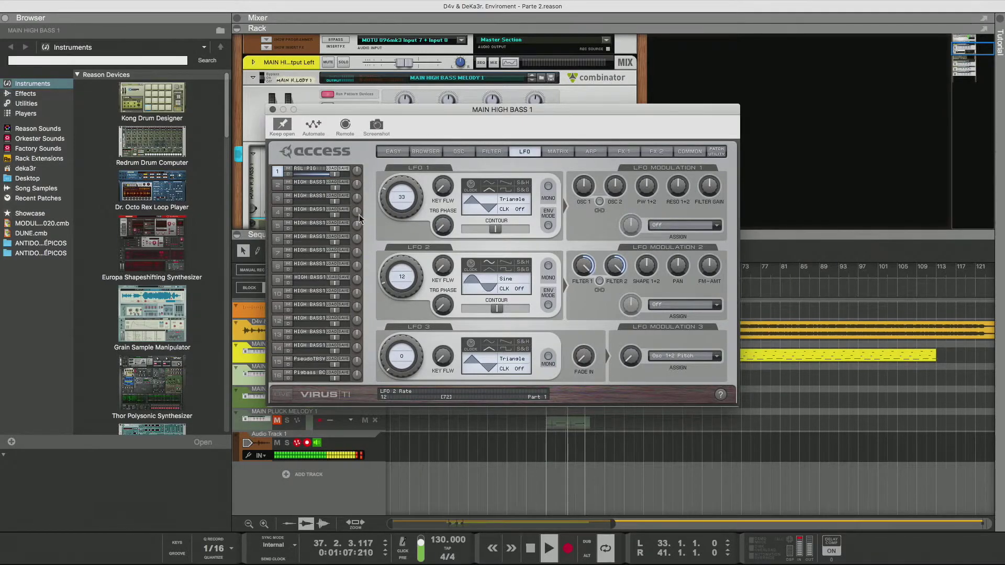
left_click(426, 152)
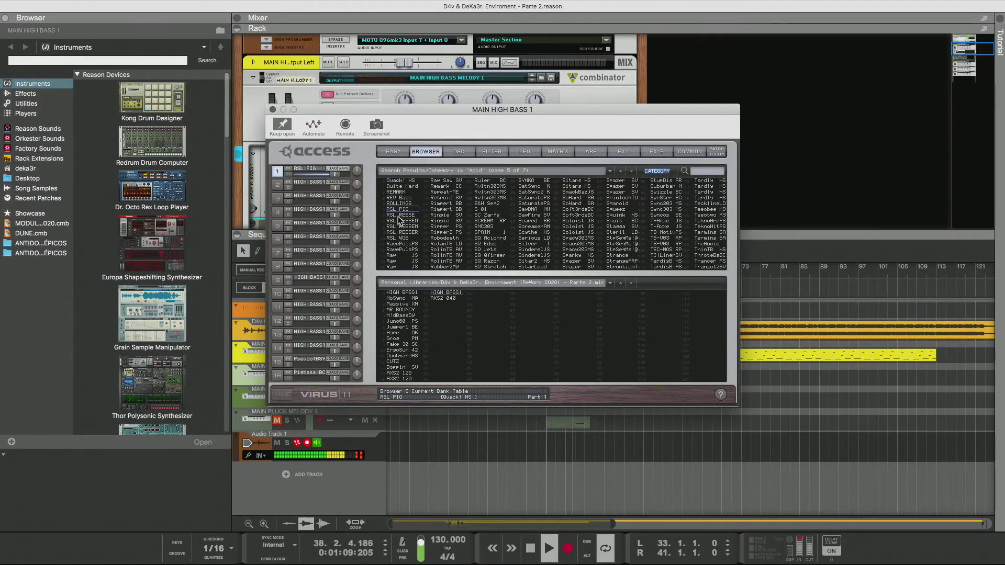
- Audition RSL REESE and the second RSL REESEN patch on part 1 and inspect the latter's filter settings
left_click(398, 215)
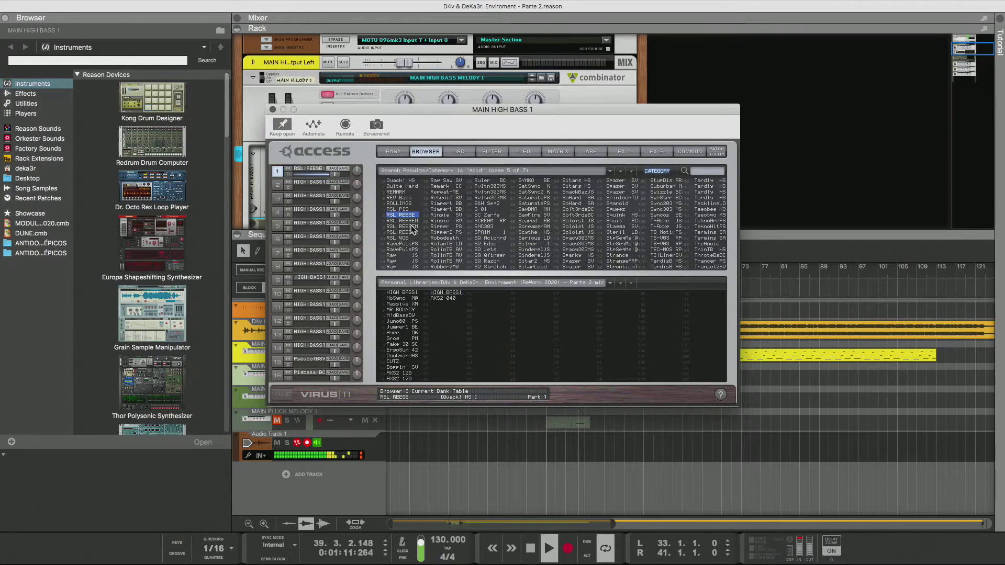
left_click(411, 225)
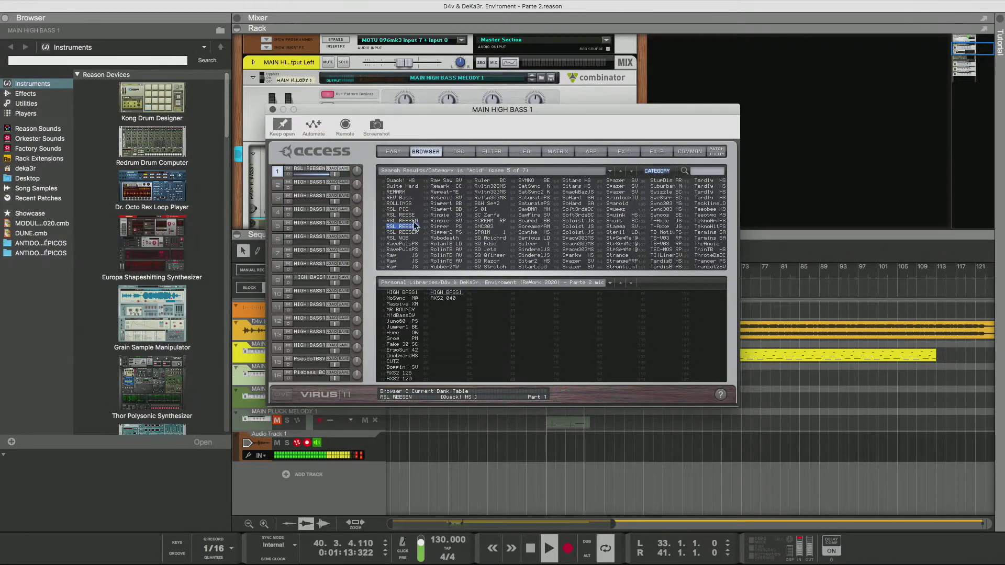
left_click(487, 151)
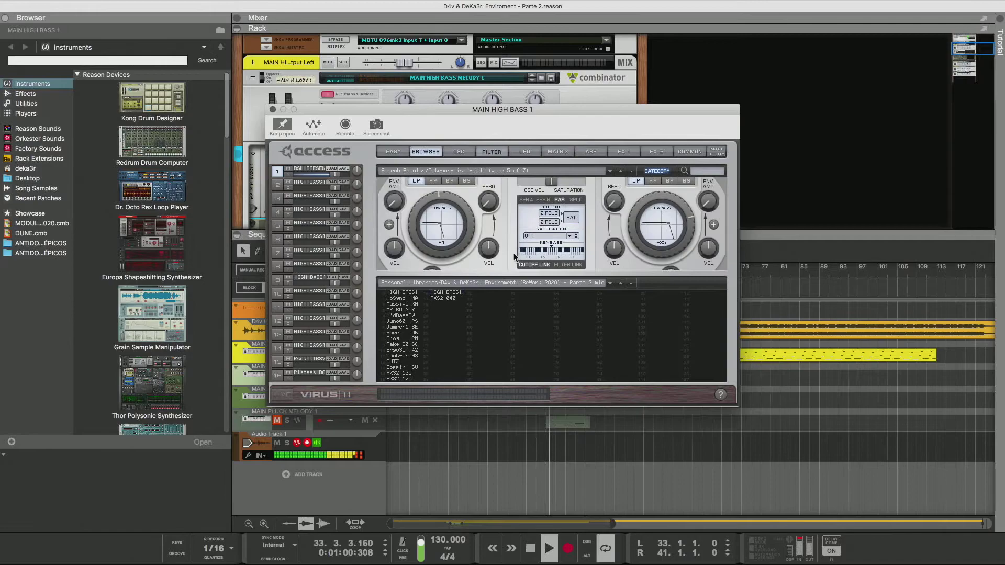
mouse_move(527, 340)
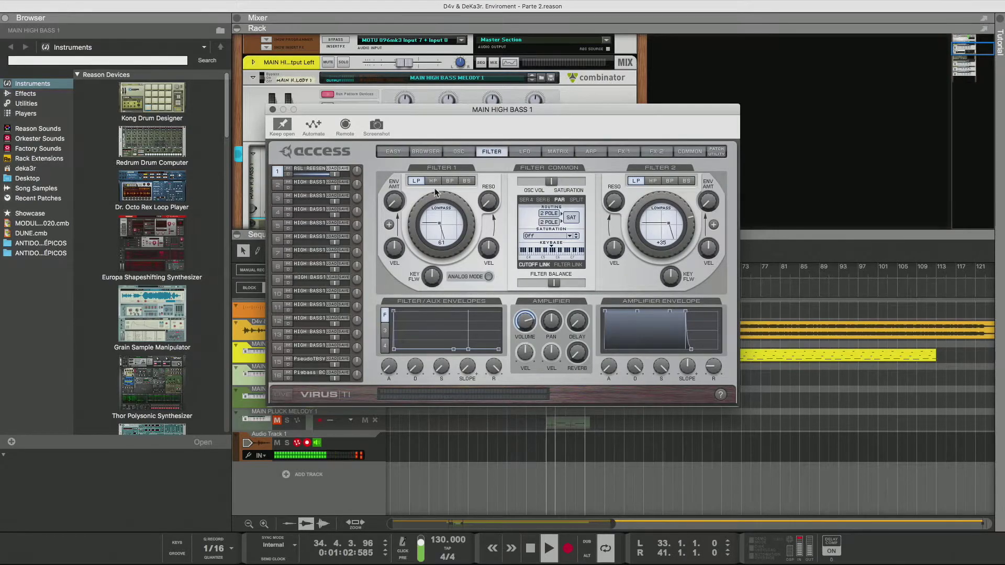
left_click(425, 153)
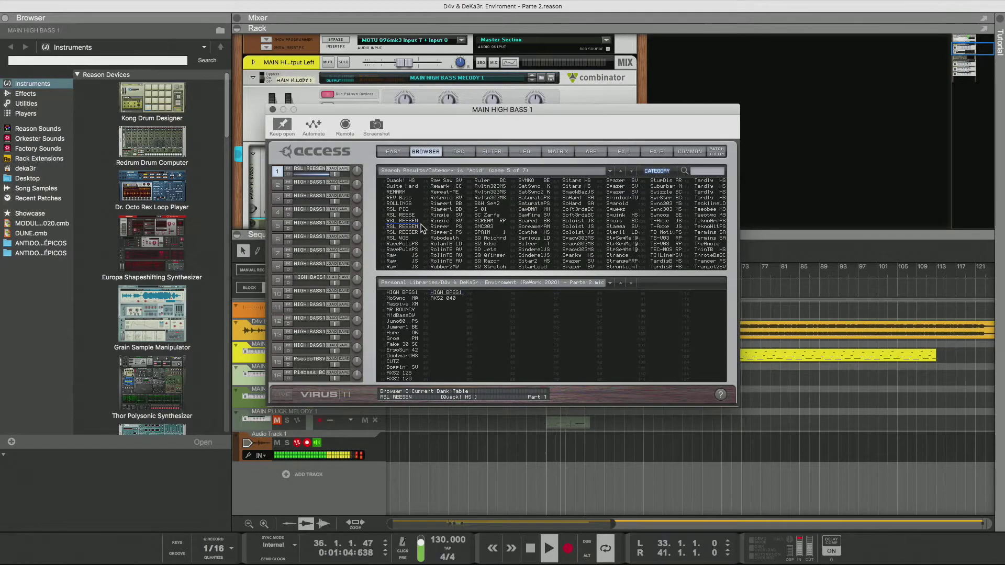
- Try the RSL REESEN patch with its transpose raised to -1 and return to the patch lists
left_click(687, 151)
mouse_move(406, 194)
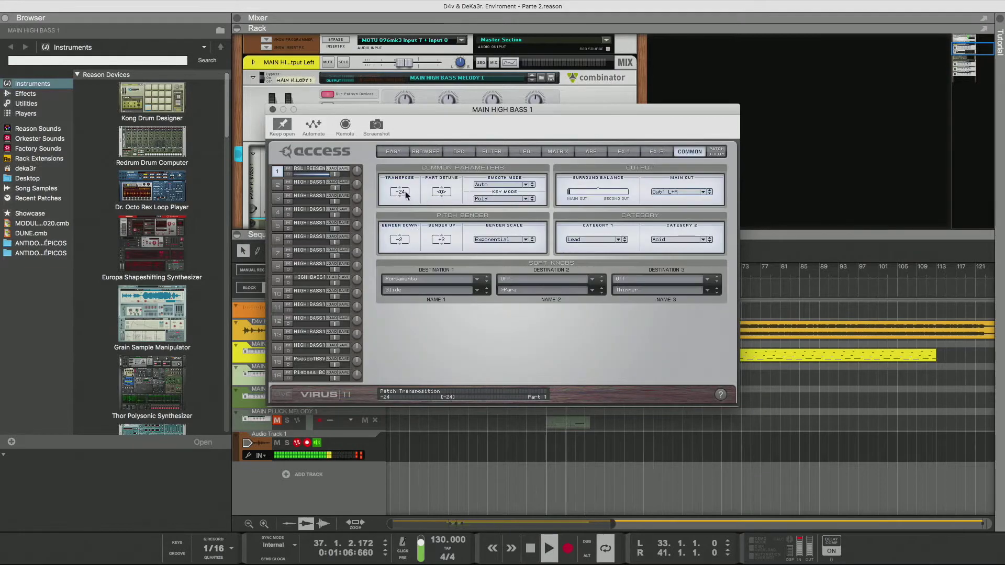
left_click_drag(408, 174, 408, 165)
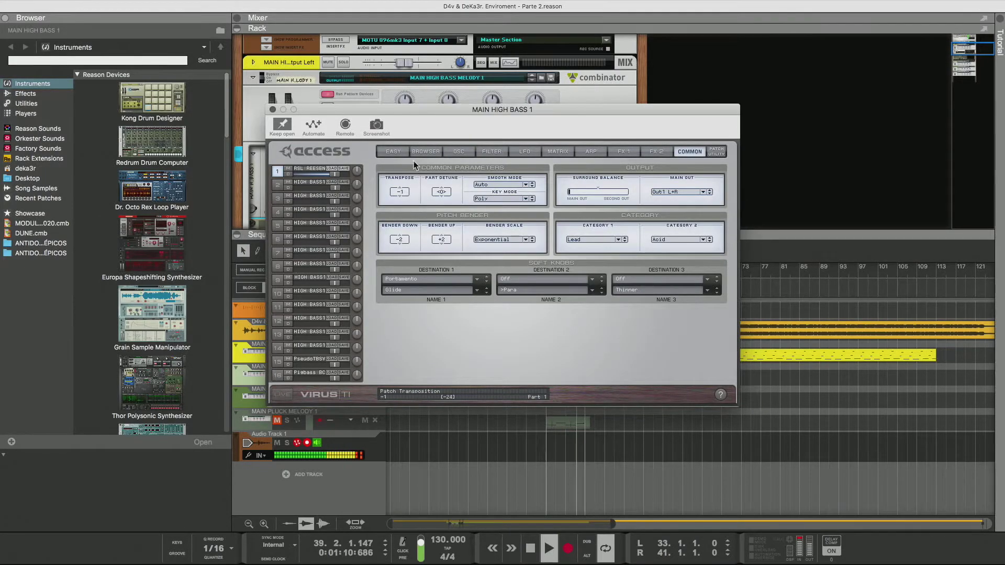
left_click(423, 152)
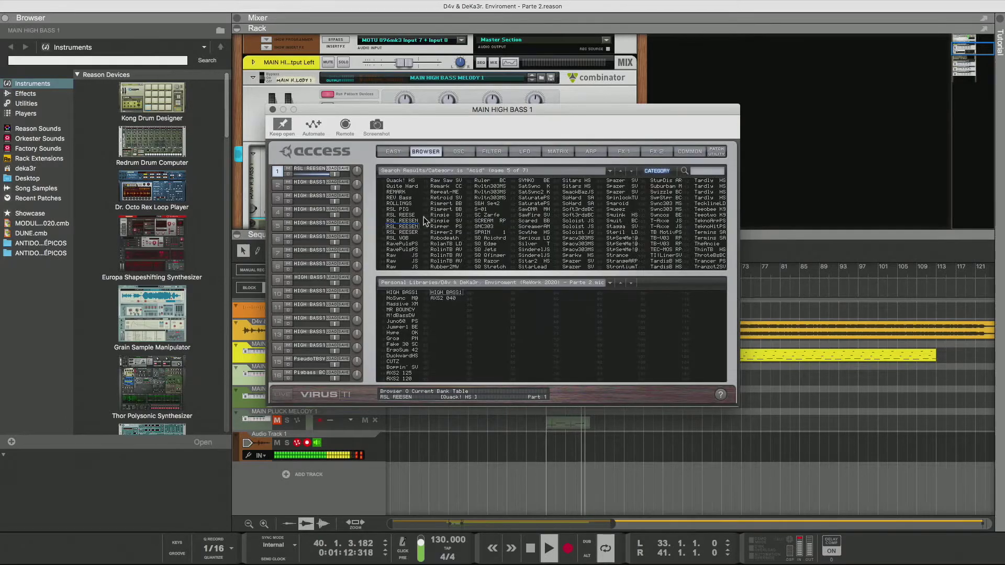
- Audition the patches from RSL REESER through RSL VOB and RavePulsPS, finishing on the last Raw JS in the first column
left_click(402, 232)
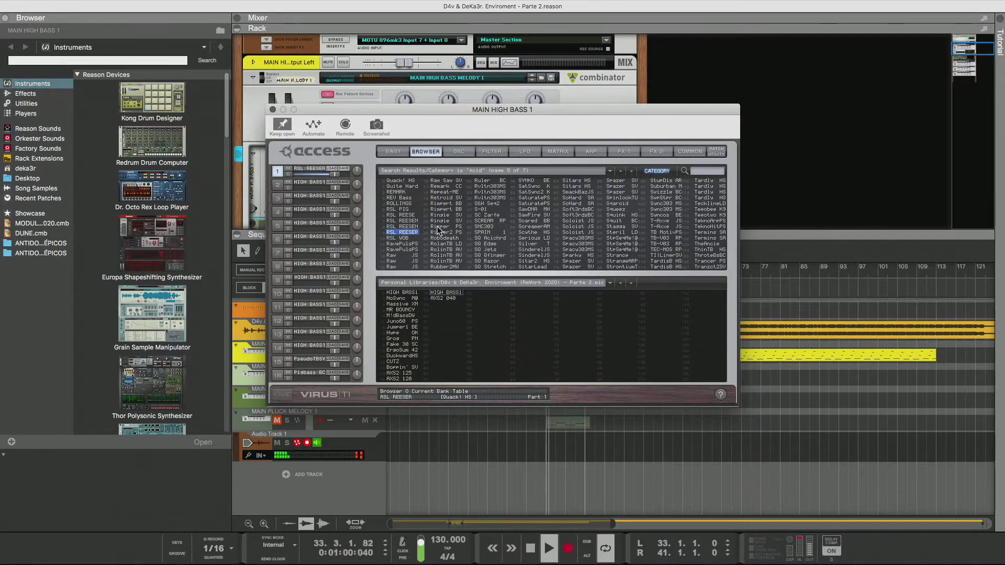
key("Down")
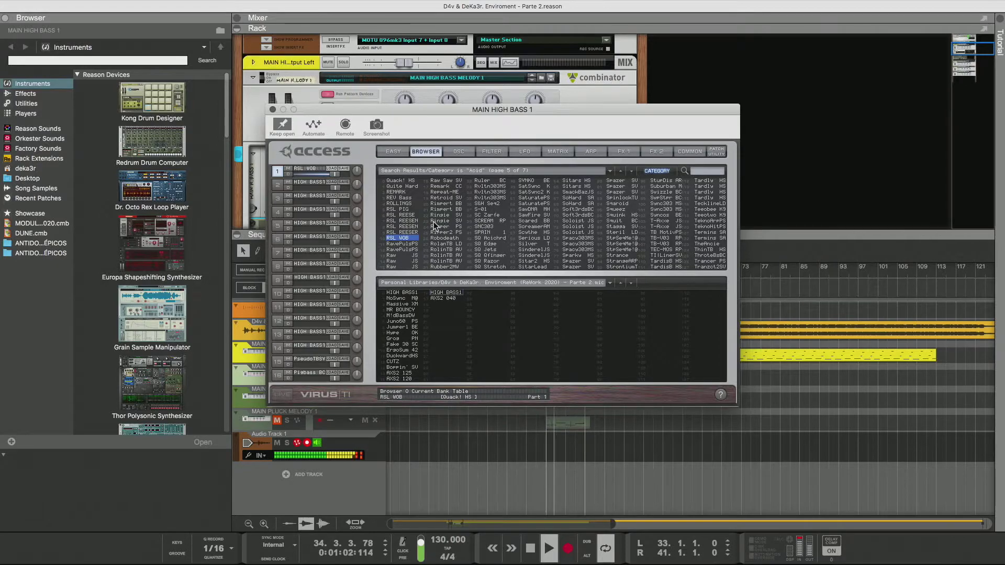
key("Down")
key("Down")
key("Down")
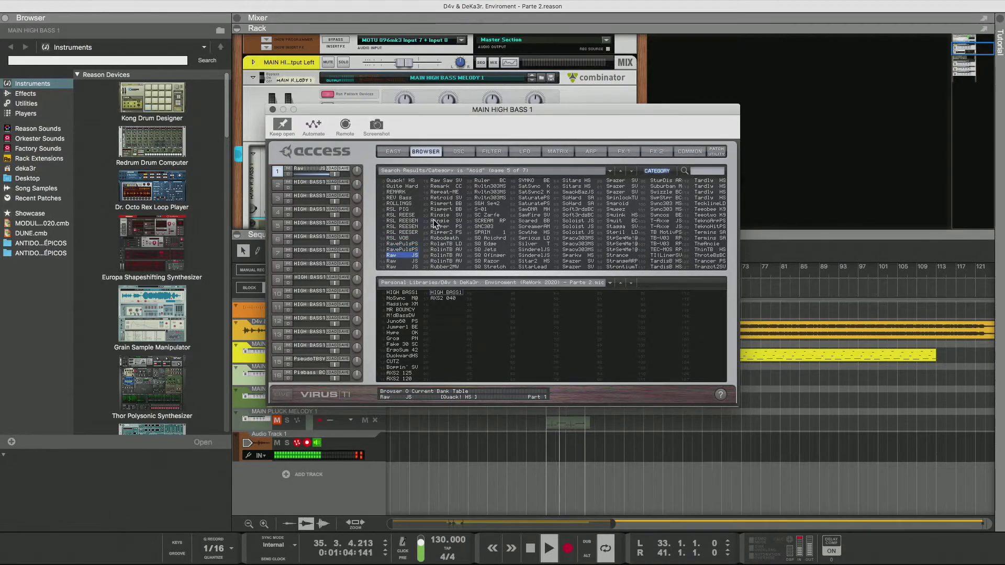
key("Down")
key("Down")
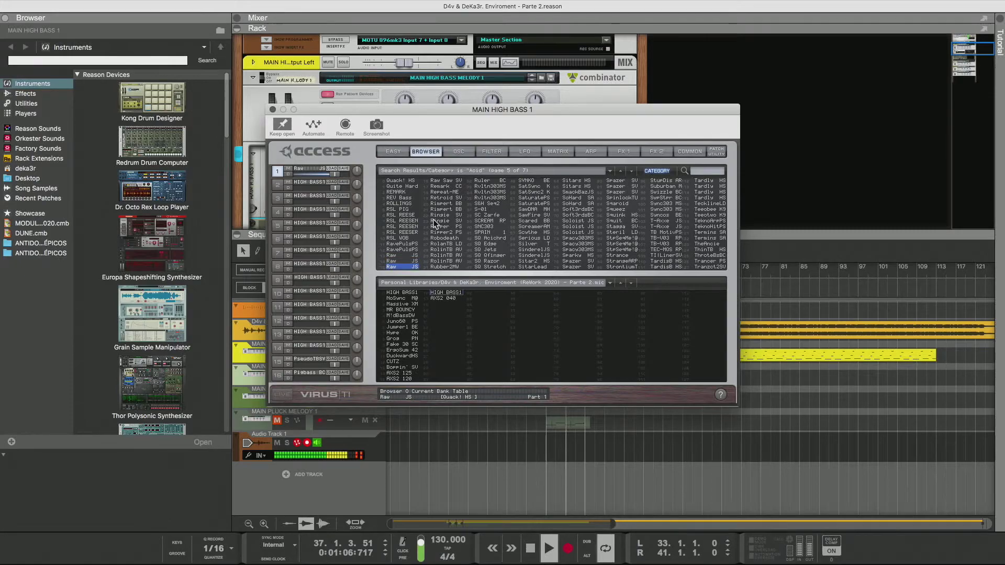
- Lower the transpose of the loaded Raw JS patch and raise its patch volume to 127
left_click(681, 150)
mouse_move(404, 208)
left_mouse_down()
mouse_move(404, 231)
mouse_move(405, 217)
left_mouse_up()
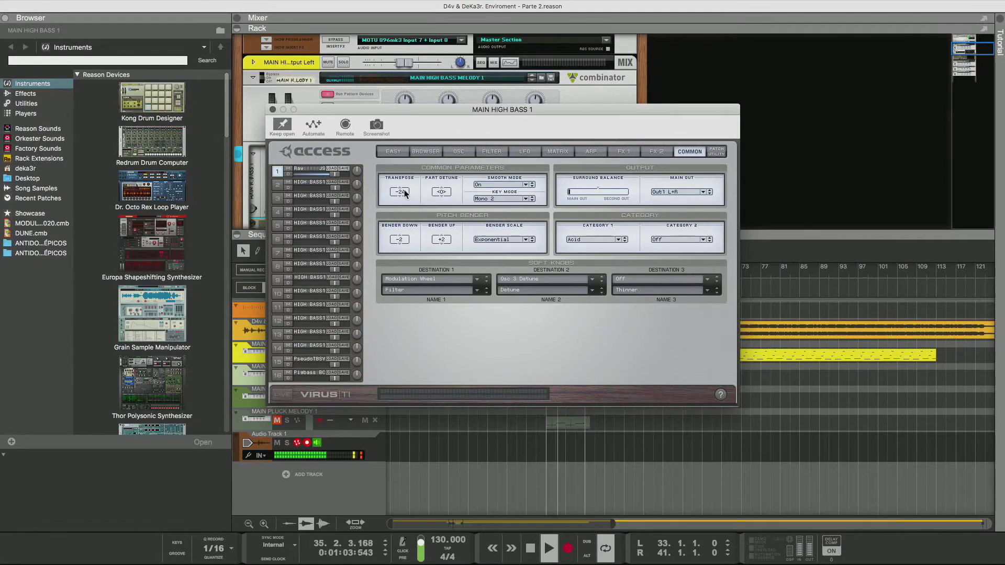
left_click(490, 151)
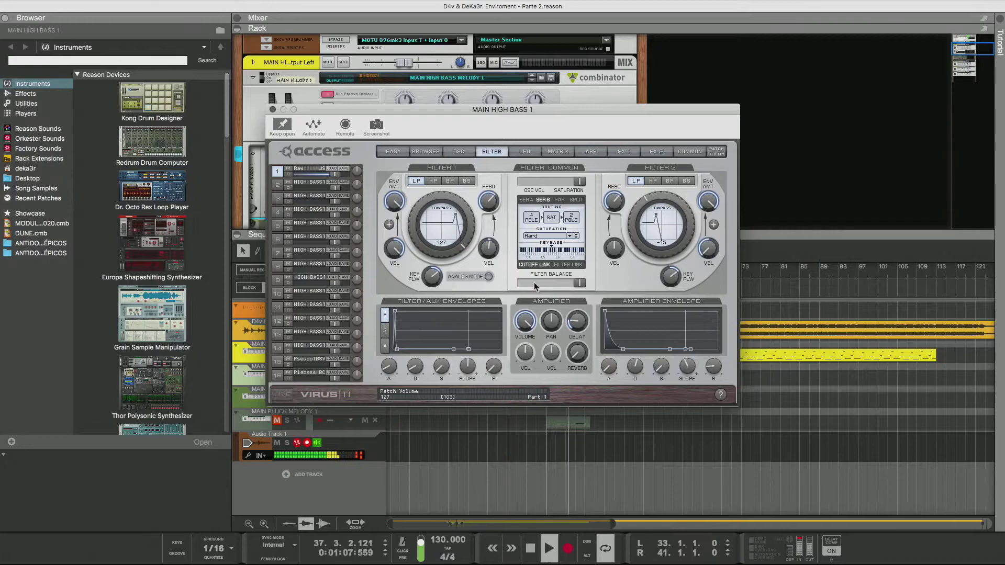
- Try Oscillator 3 detuned by +12 semitones on the Raw JS patch, check its delay settings and return to the patch lists
left_click(458, 151)
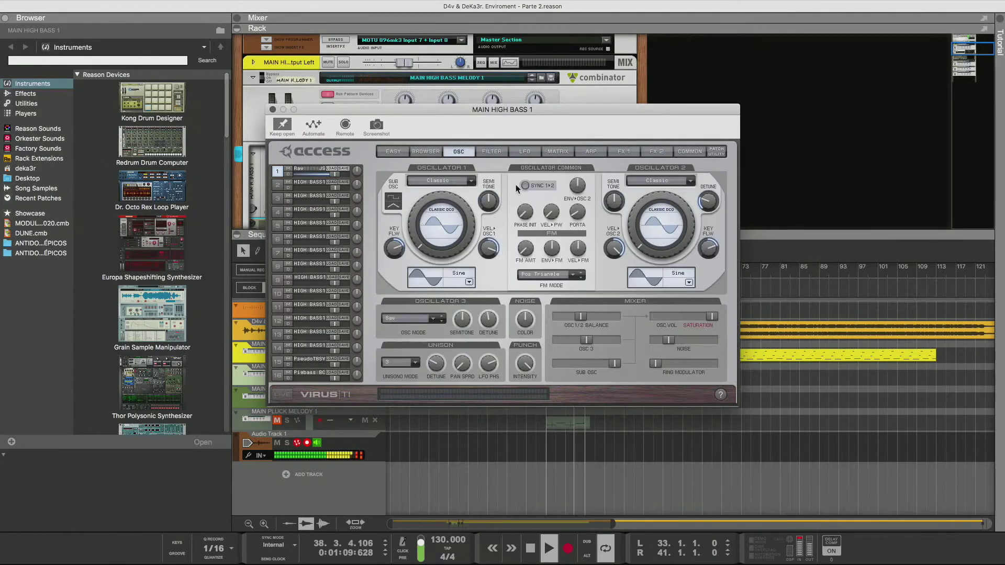
mouse_move(466, 321)
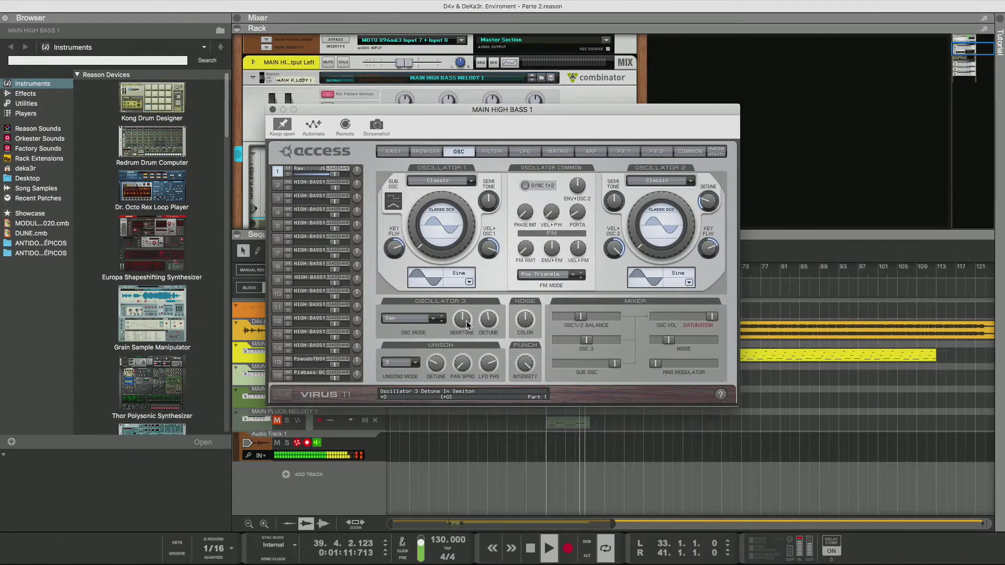
mouse_move(466, 321)
left_mouse_down()
mouse_move(470, 307)
mouse_move(472, 318)
left_mouse_up()
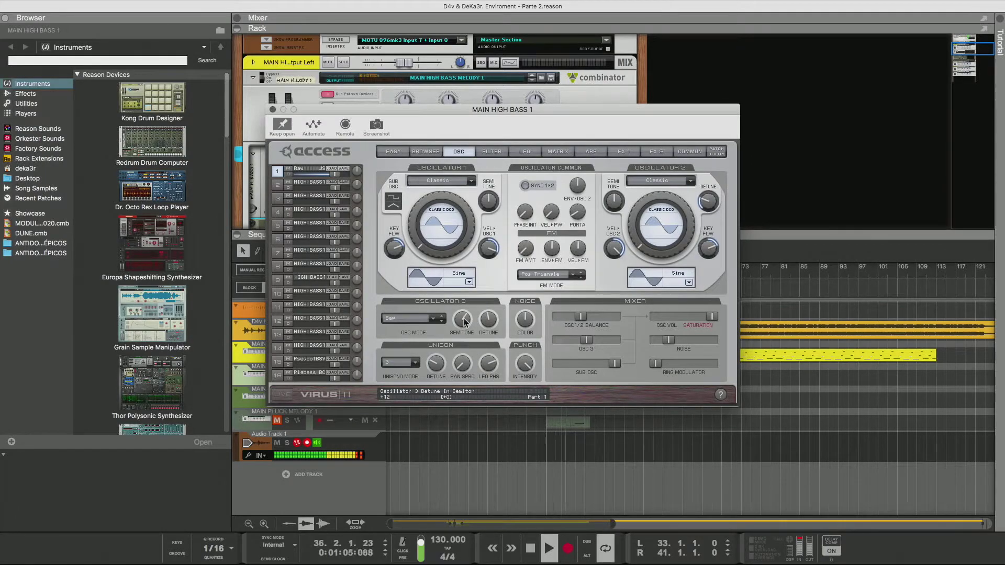
mouse_move(463, 320)
left_mouse_down()
mouse_move(464, 309)
mouse_move(466, 331)
left_mouse_up()
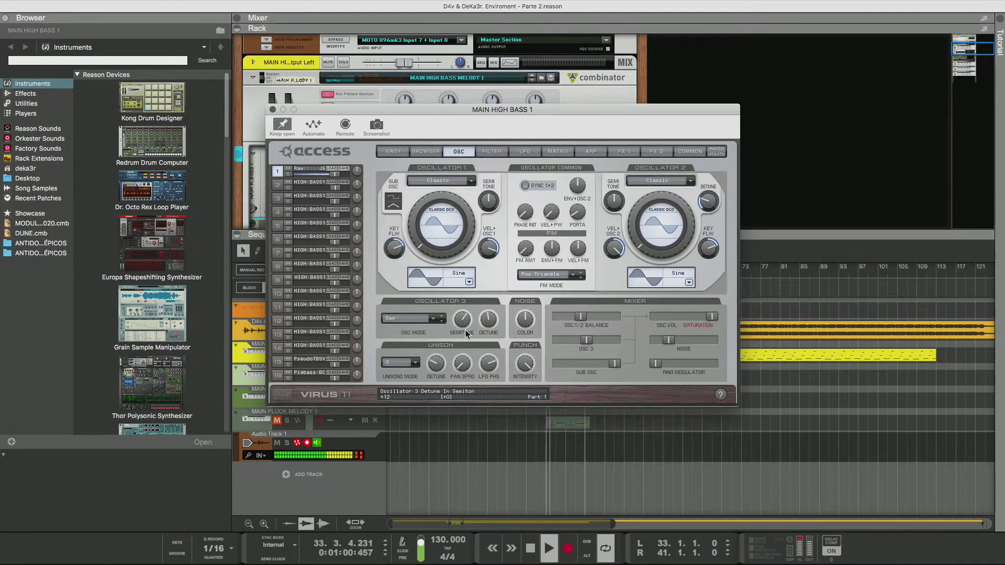
left_click(656, 151)
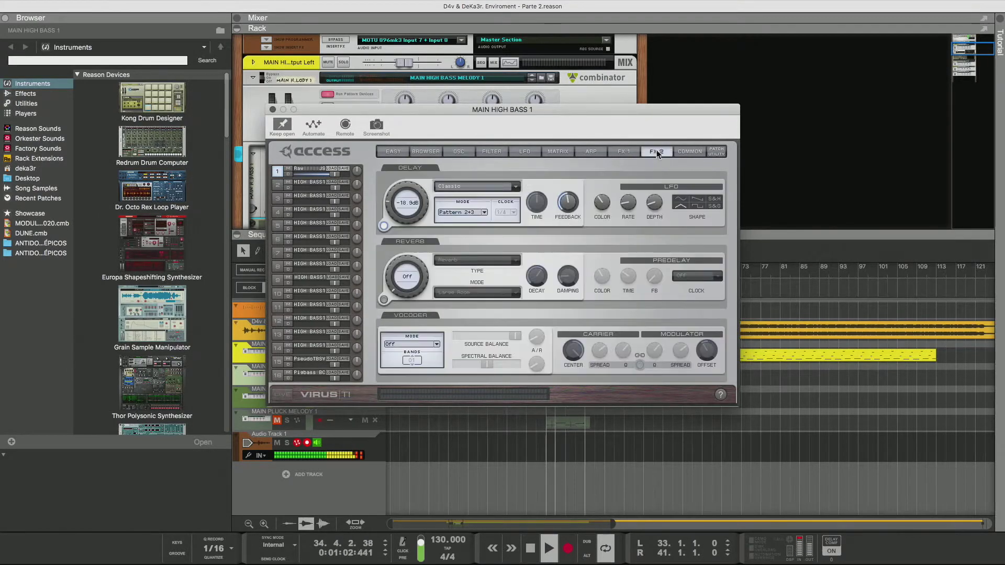
left_click(428, 152)
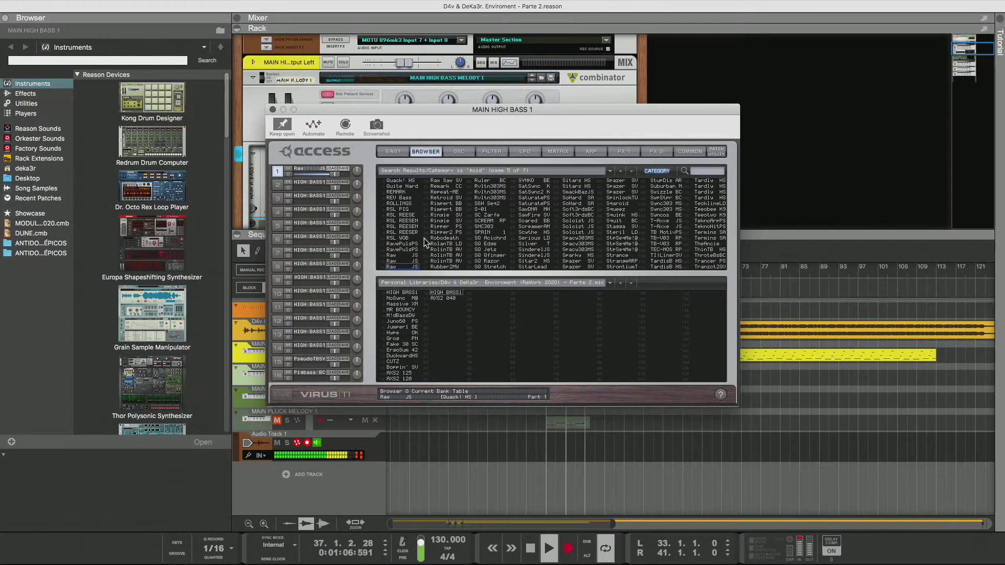
- Audition Raw Saw SV and Remark CC on part 1 and reload the last Raw JS in the first column
left_click(452, 181)
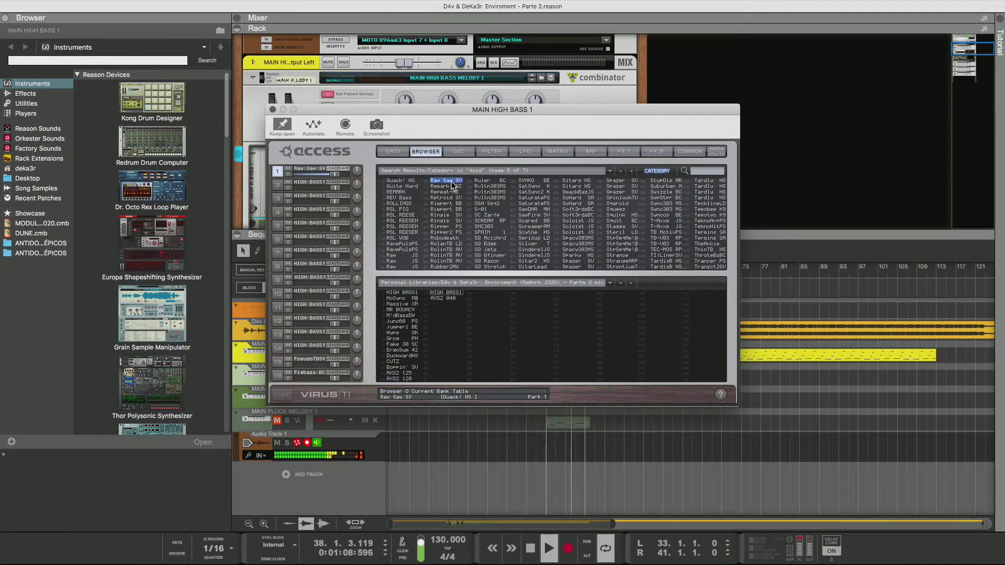
left_click(452, 186)
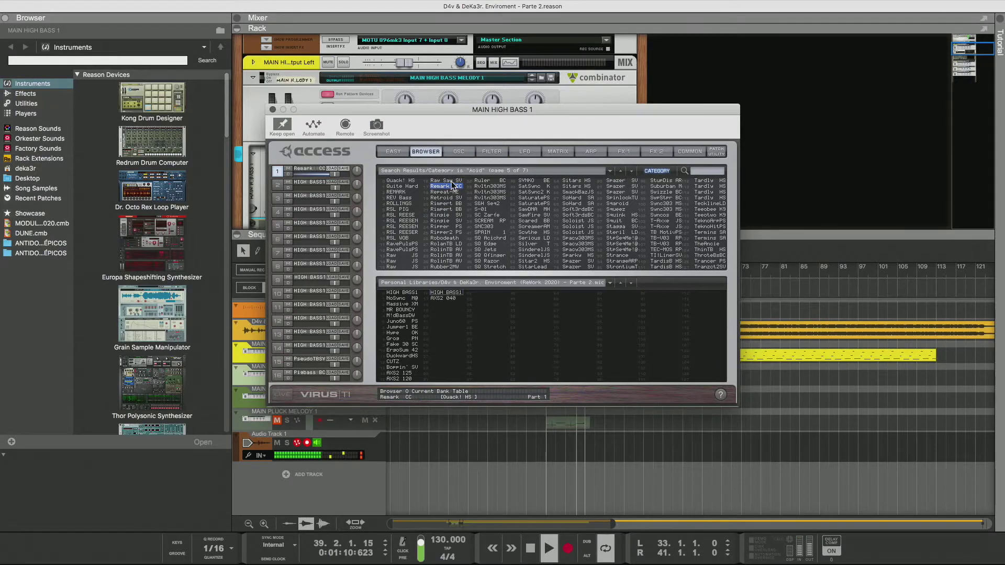
key("Down")
key("Up")
key("Up")
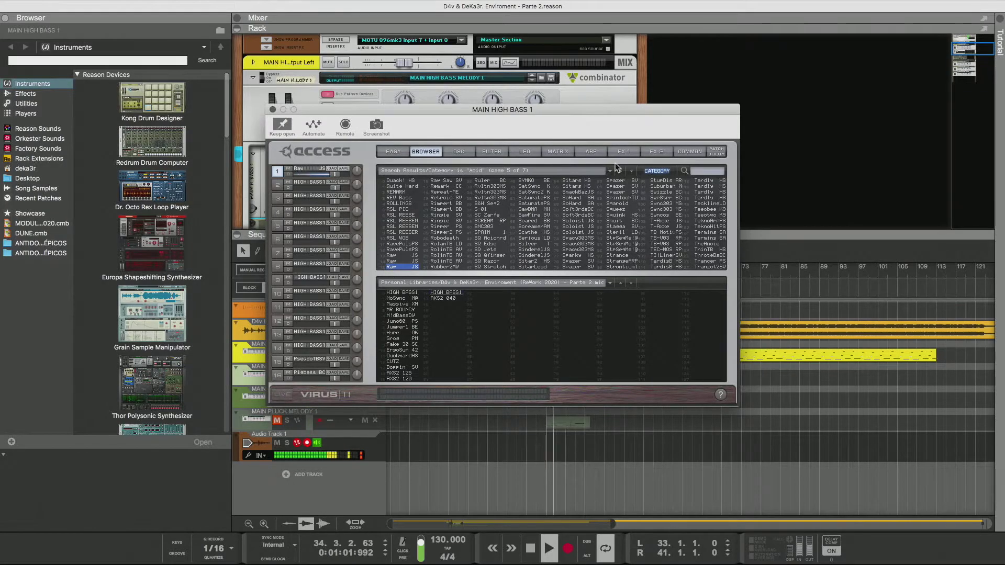
- Set the transpose of Raw JS to -12 and copy the patch from part 1 to part 14
left_click_drag(409, 203, 406, 216)
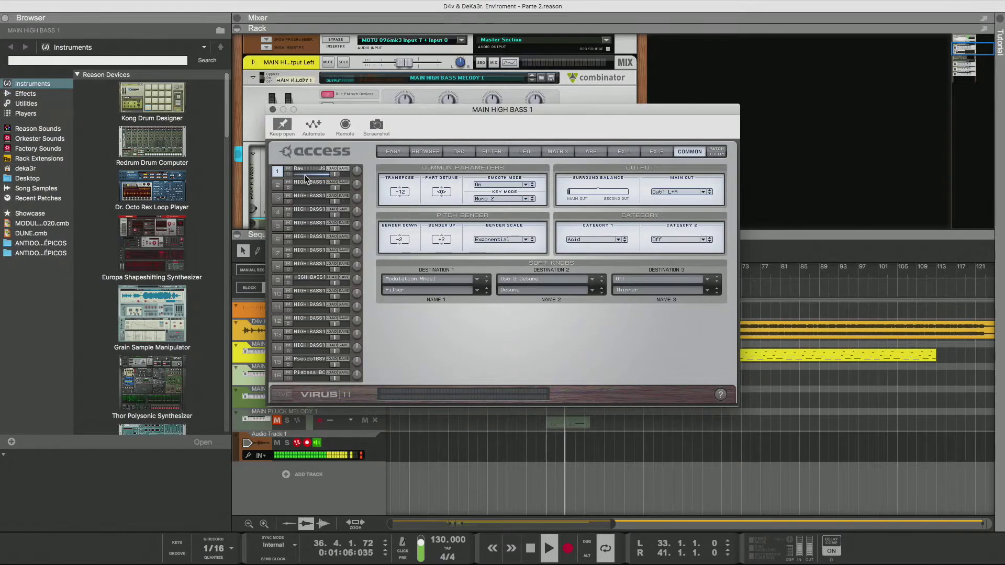
left_click_drag(300, 171, 306, 348)
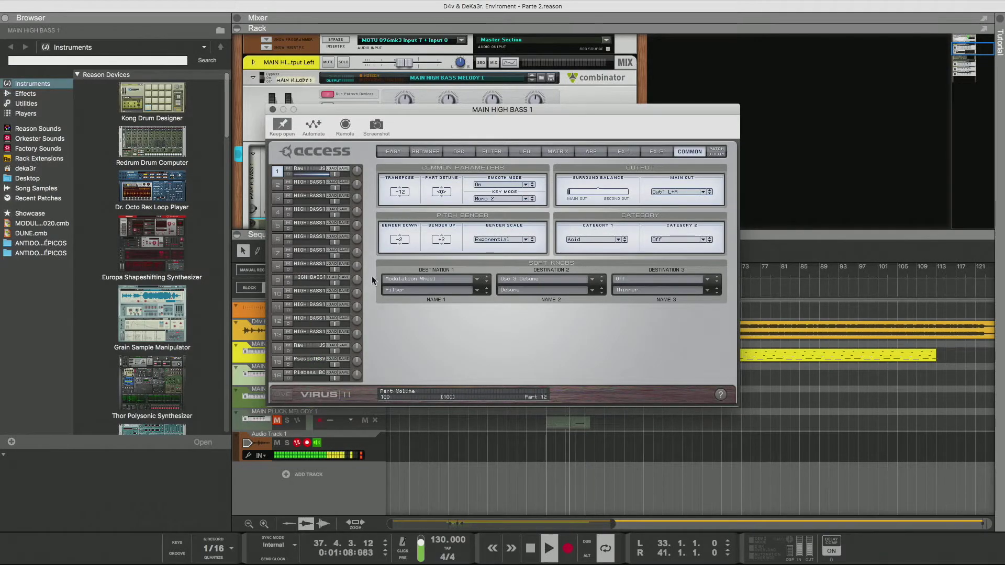
left_click(425, 151)
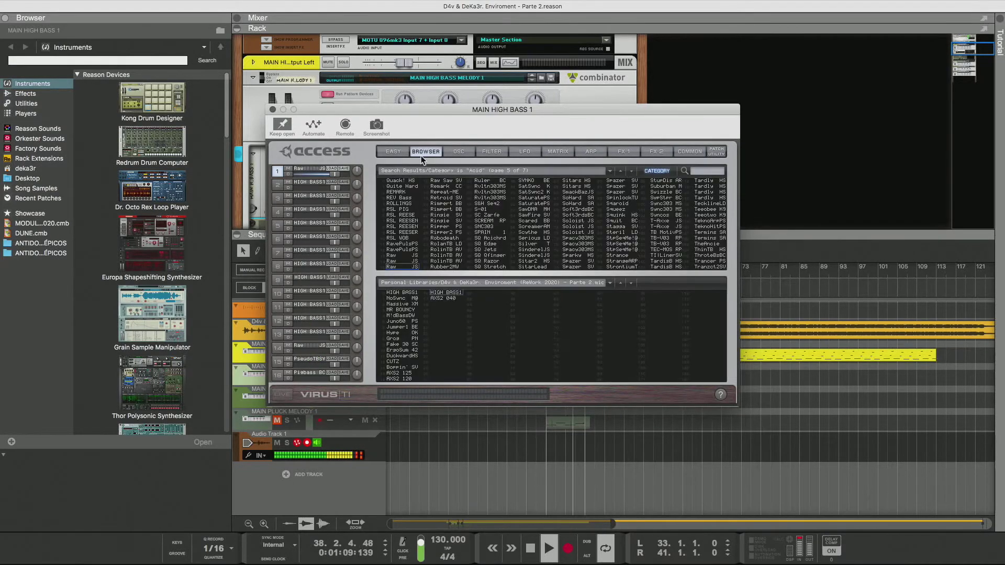
- Audition the patches from Raw Saw SV through Remark CC, Repeat-ME and Retroid SV, finishing on the second Rimpert BB
left_click(455, 181)
left_click(448, 186)
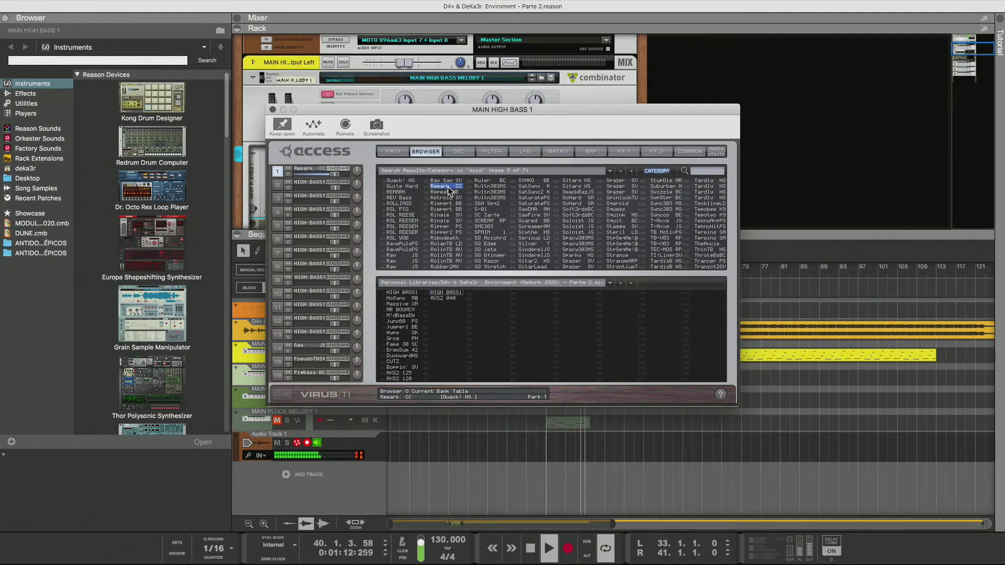
key("Down")
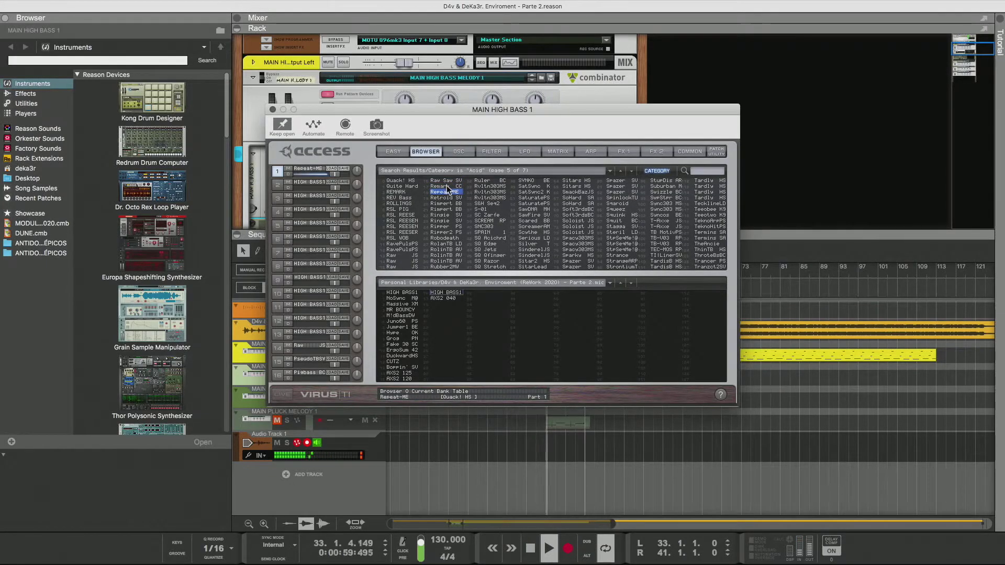
key("Down")
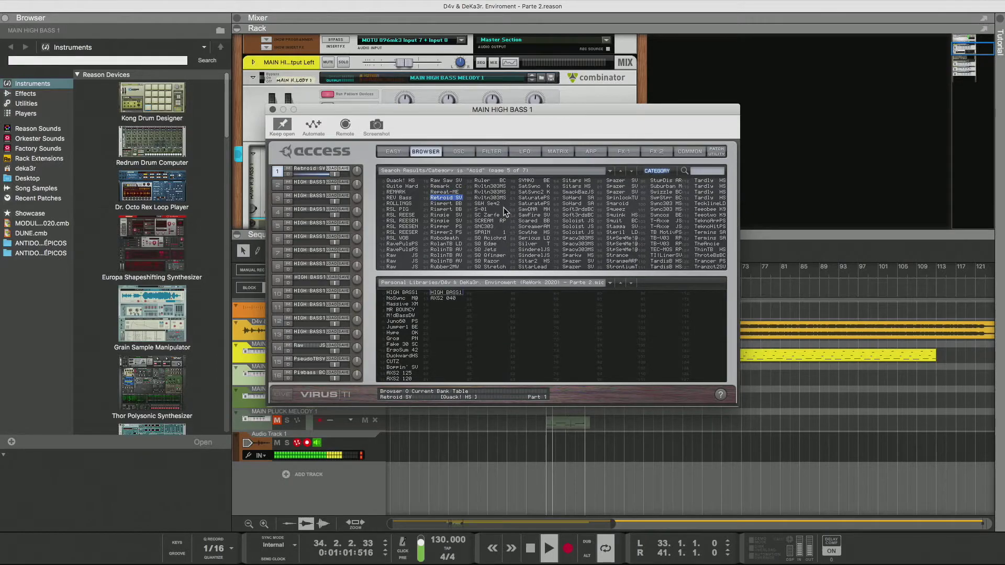
key("Down")
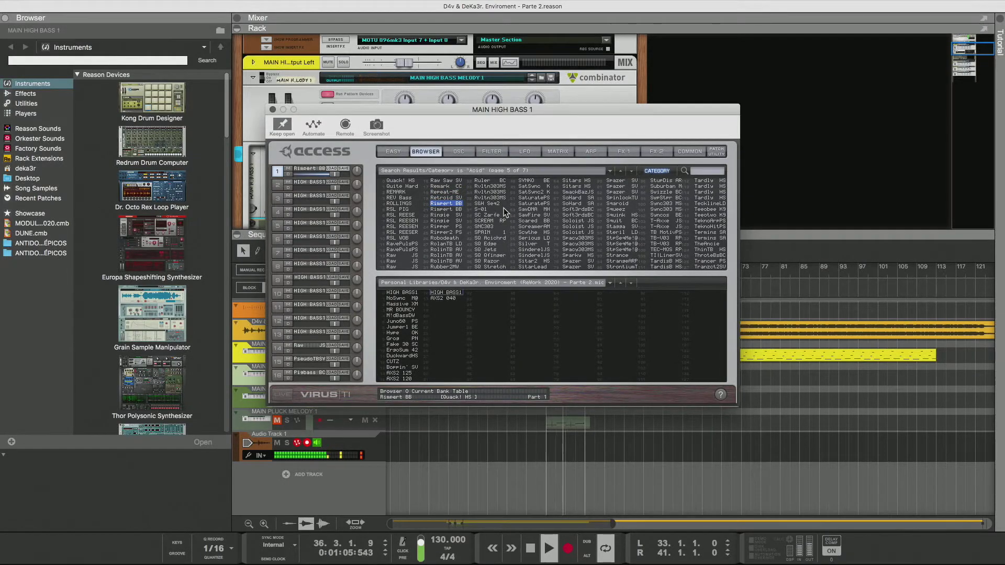
key("Down")
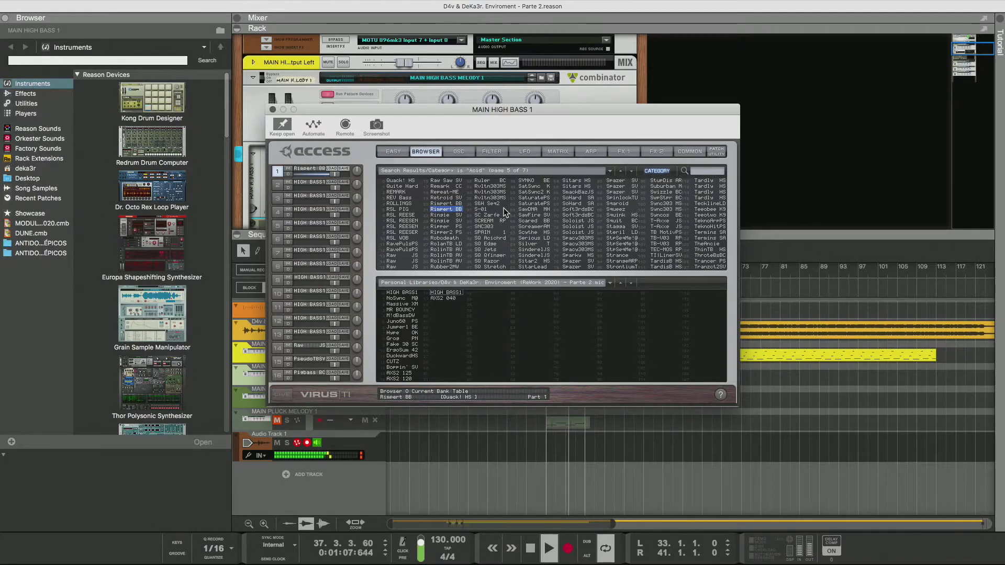
- Set the transpose of Rimpert BB to -12 and copy the patch from part 1 to part 13
left_click(694, 153)
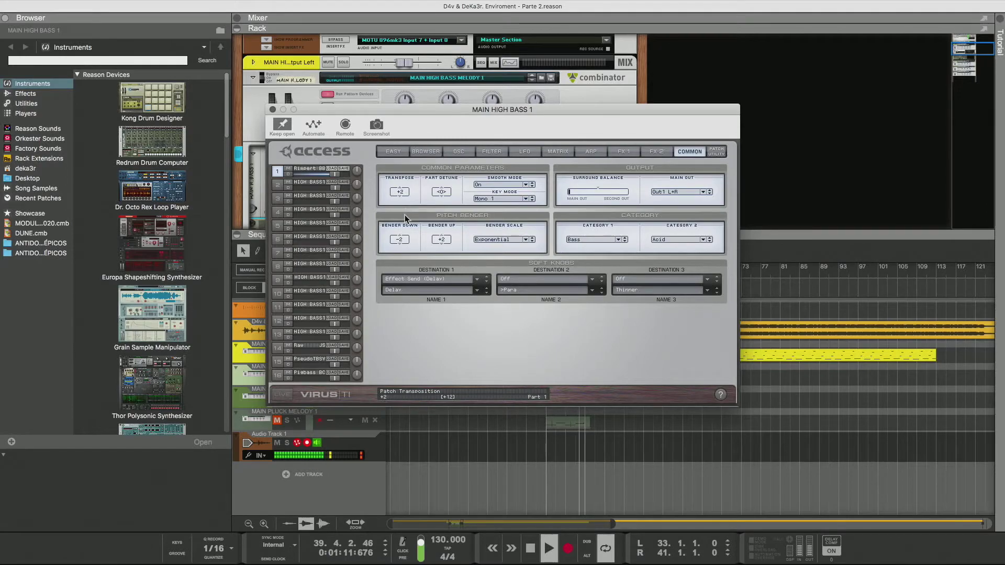
left_click_drag(405, 218, 407, 246)
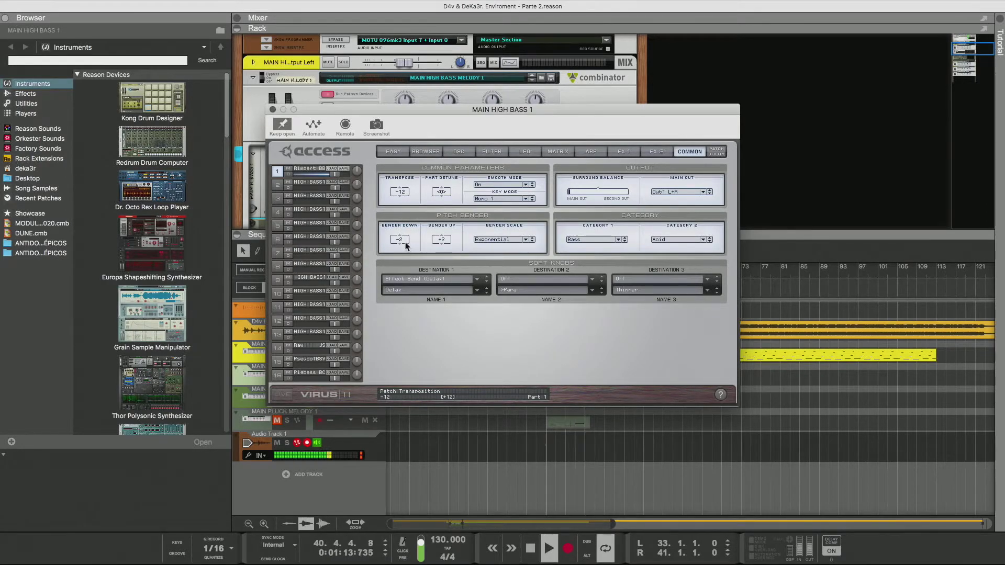
left_click(435, 152)
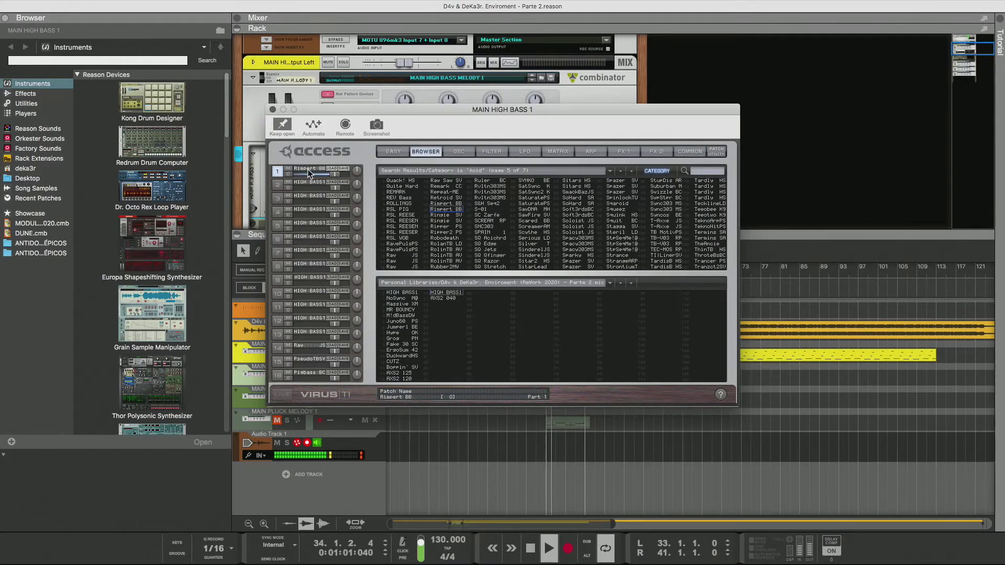
left_click_drag(308, 169, 309, 333)
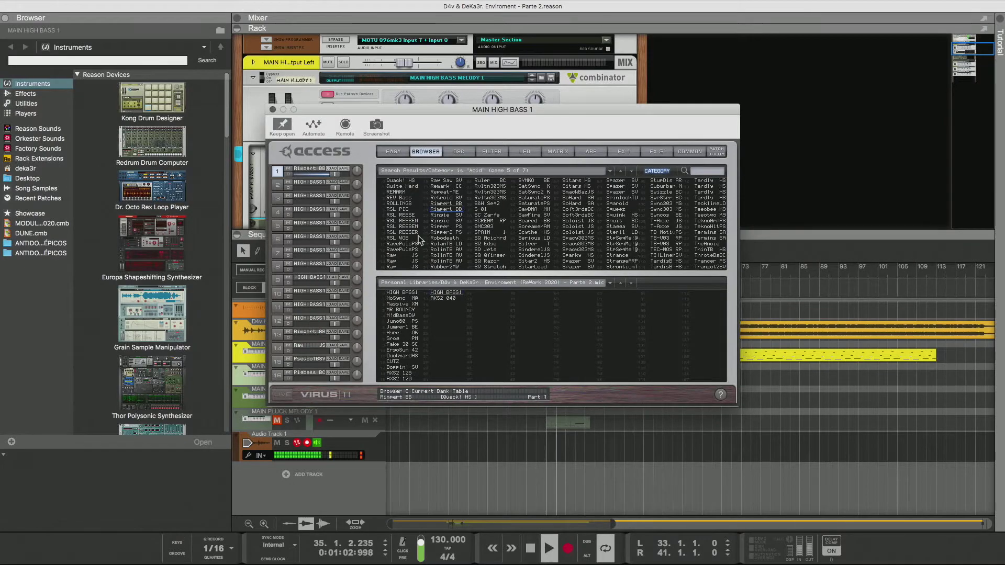
- Audition the patches from the second Ringie SV through Ripper PS and Robodeath, finishing on RolanTB LD
left_click(444, 220)
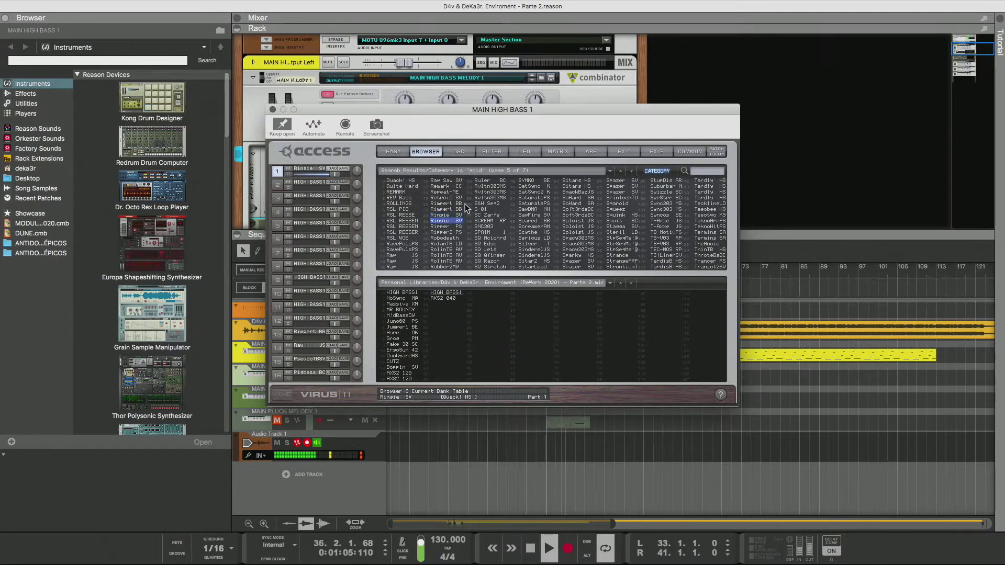
key("Down")
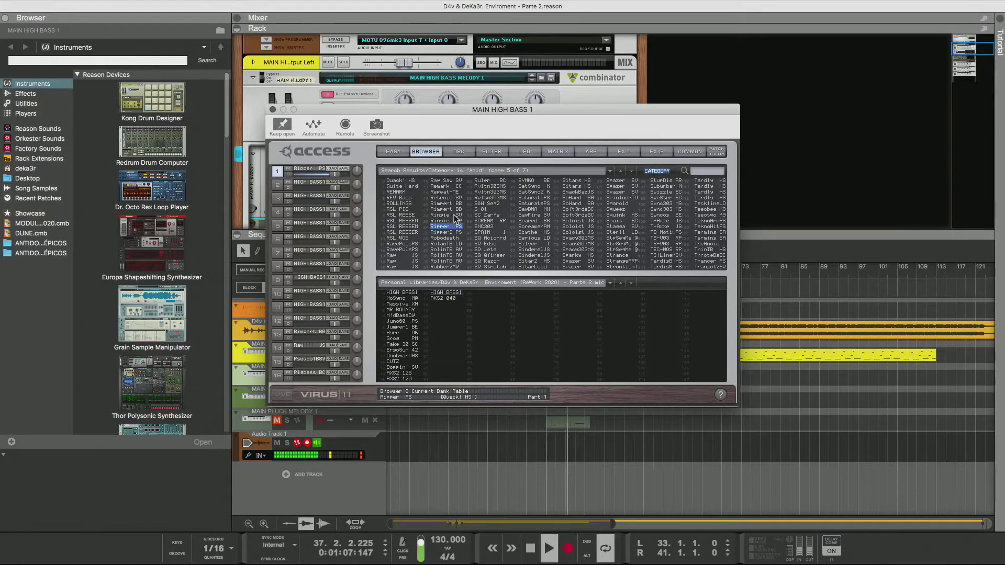
key("Down")
key("Down")
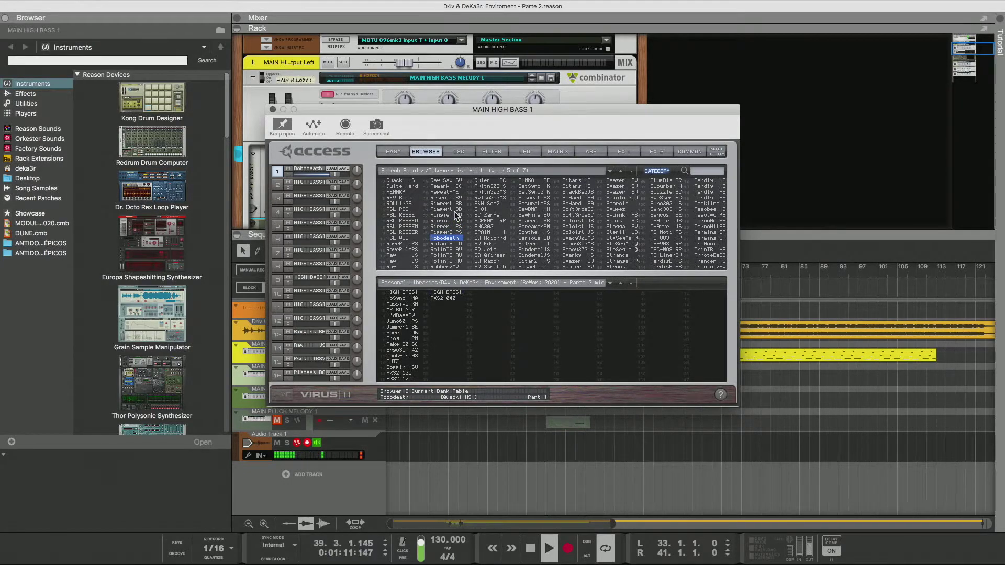
key("Down")
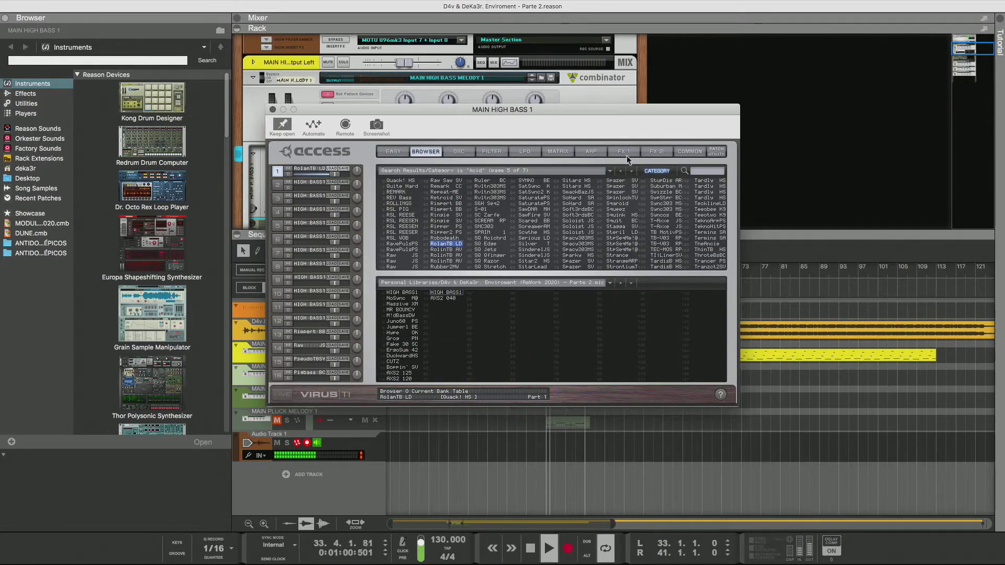
- Lower the transpose of RolanTB LD and copy the patch from part 1 to part 12
left_click(686, 152)
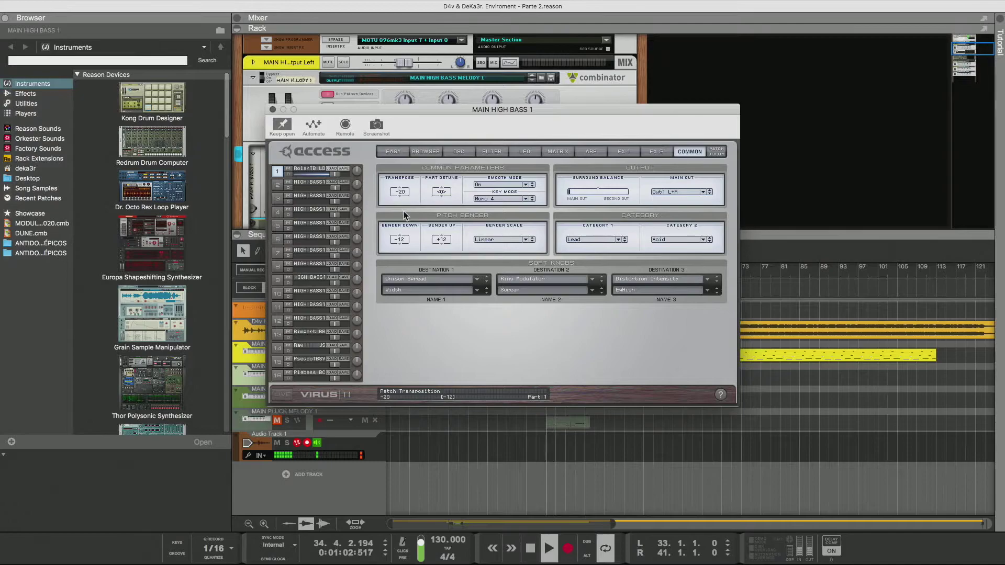
left_click_drag(402, 195, 406, 219)
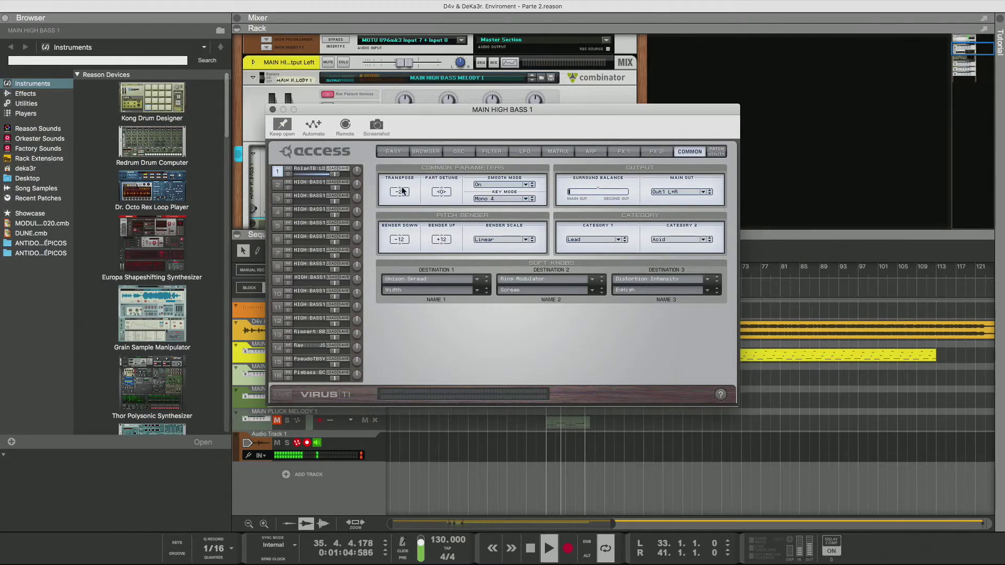
left_click_drag(300, 168, 322, 314)
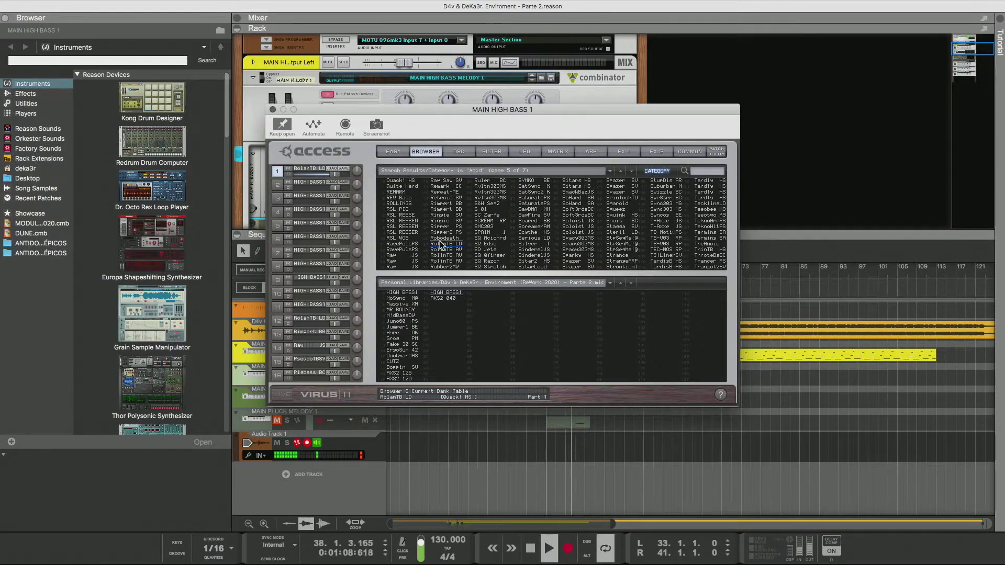
- Audition the RolinTB AV patches, Rubber2MV and the following patches up to the first Rvltn303MS
left_click(446, 249)
key("Down")
key("Down")
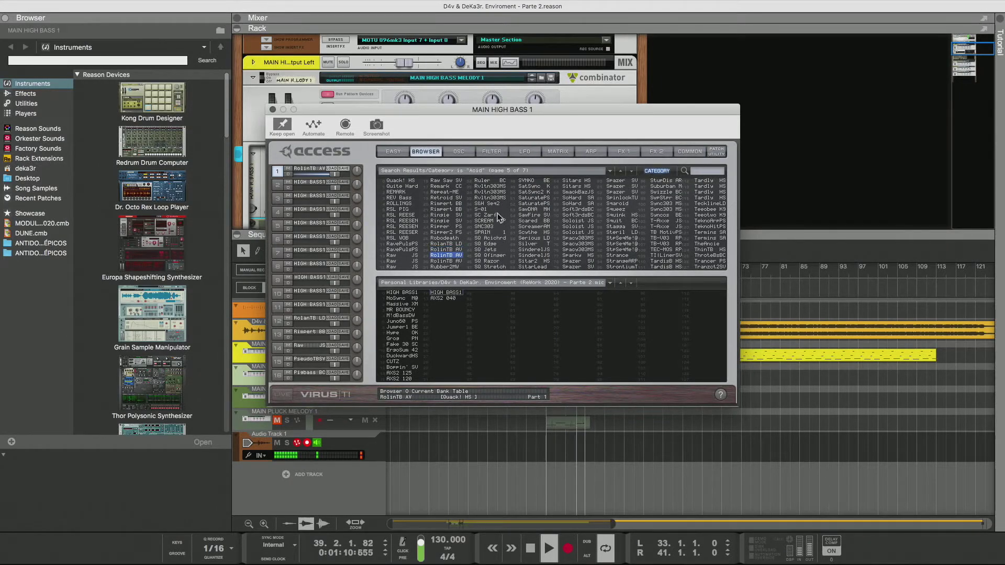
key("Down")
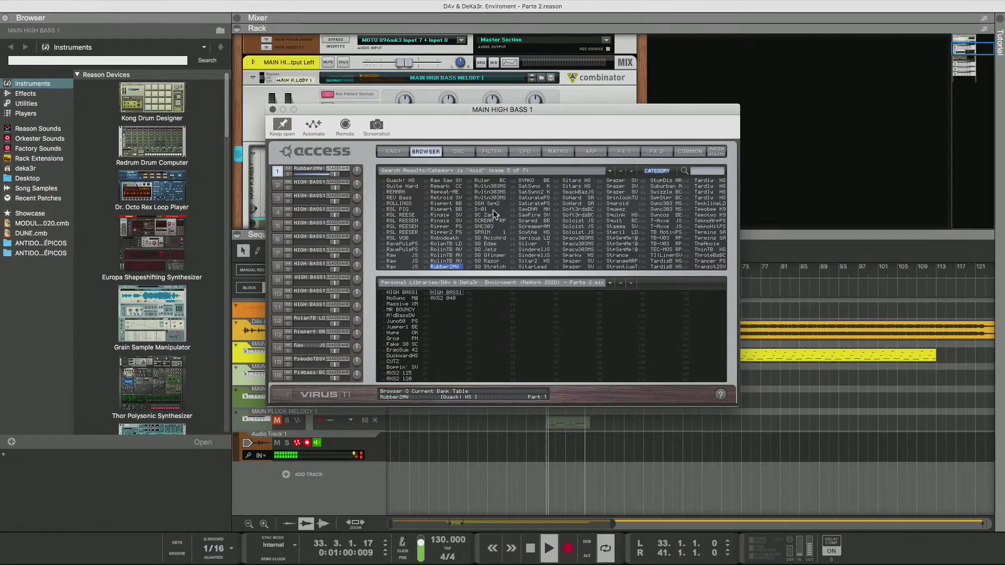
key("Down")
key("Down")
key("Down")
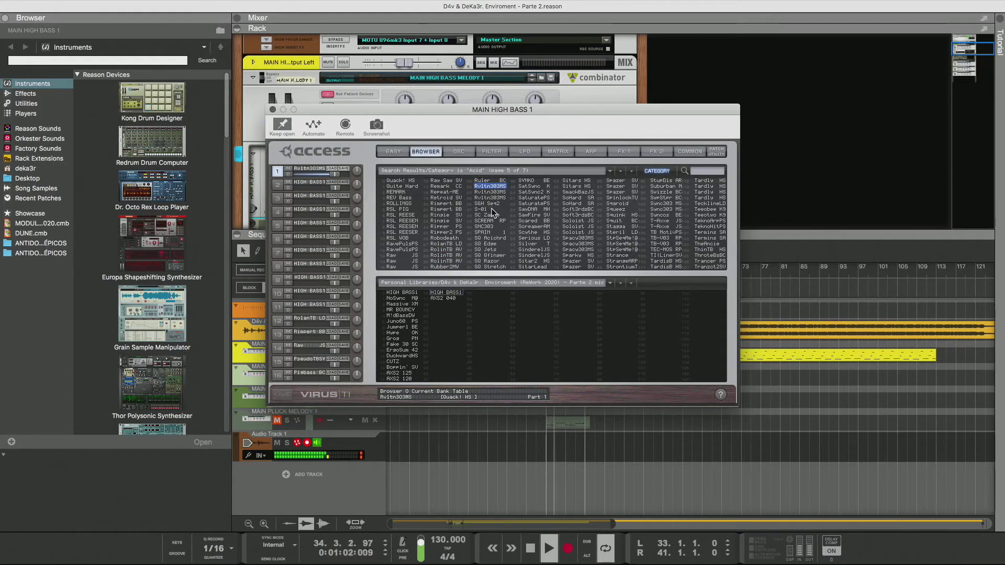
- Audition the third-column patches from S&H Seq2 through SC Zarfe and SNC303, finishing on SPAIN 1
key("Down")
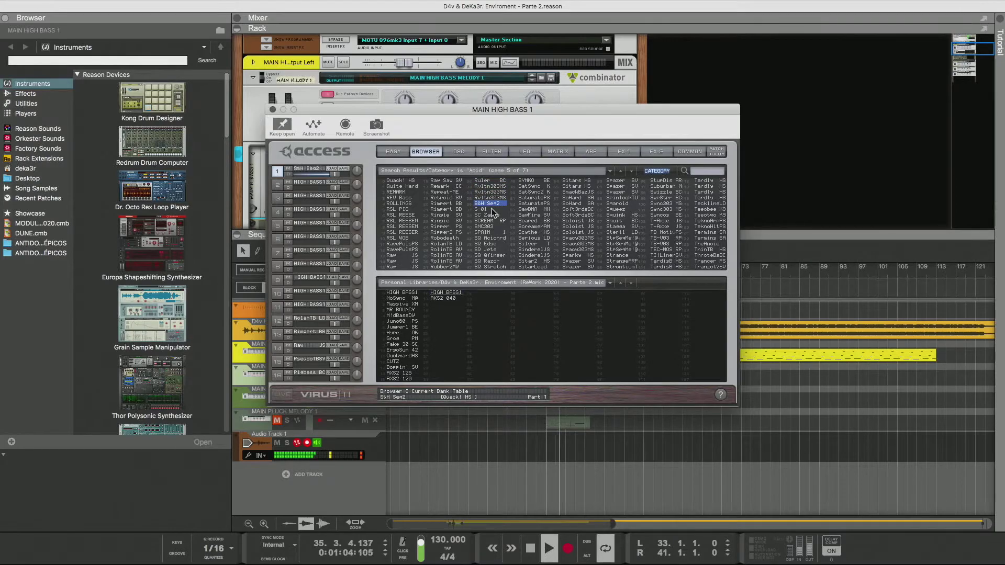
key("Down")
key("Down")
key("Down")
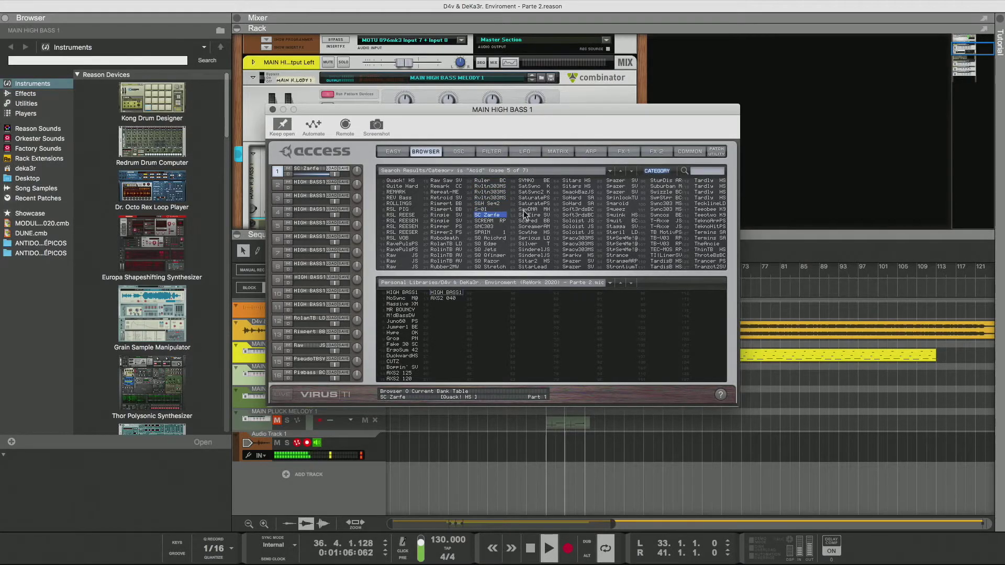
key("Down")
key("Down")
key("Down")
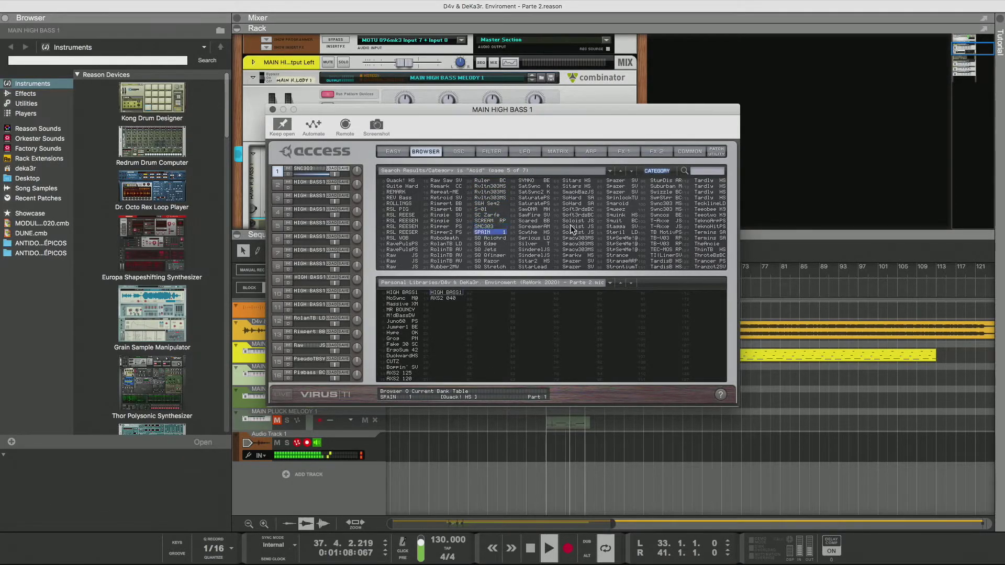
key("Up")
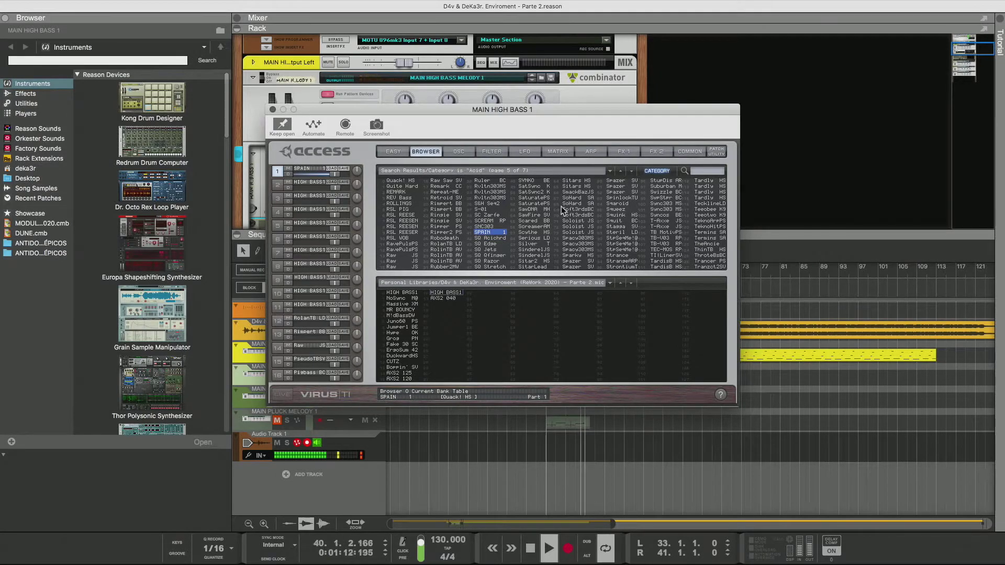
- Try SPAIN 1 with its transpose lowered to -24 and check its filter settings
left_click(688, 151)
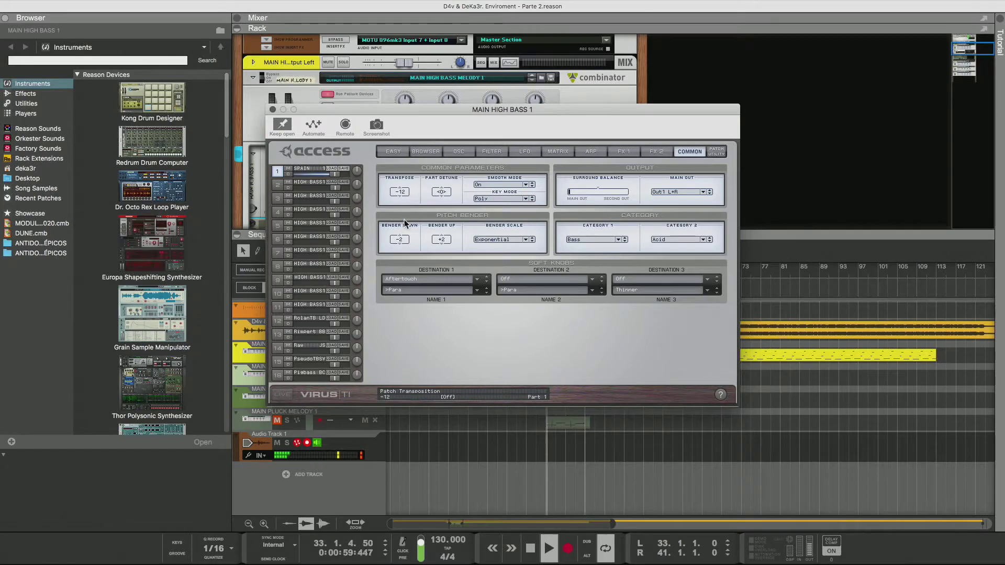
left_click_drag(400, 192, 400, 204)
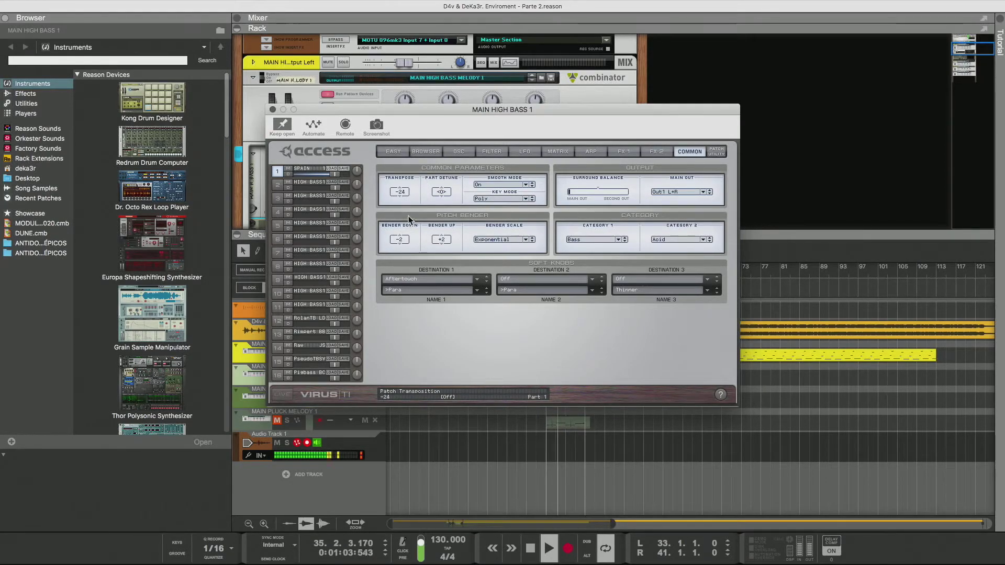
left_click(456, 152)
left_click(493, 152)
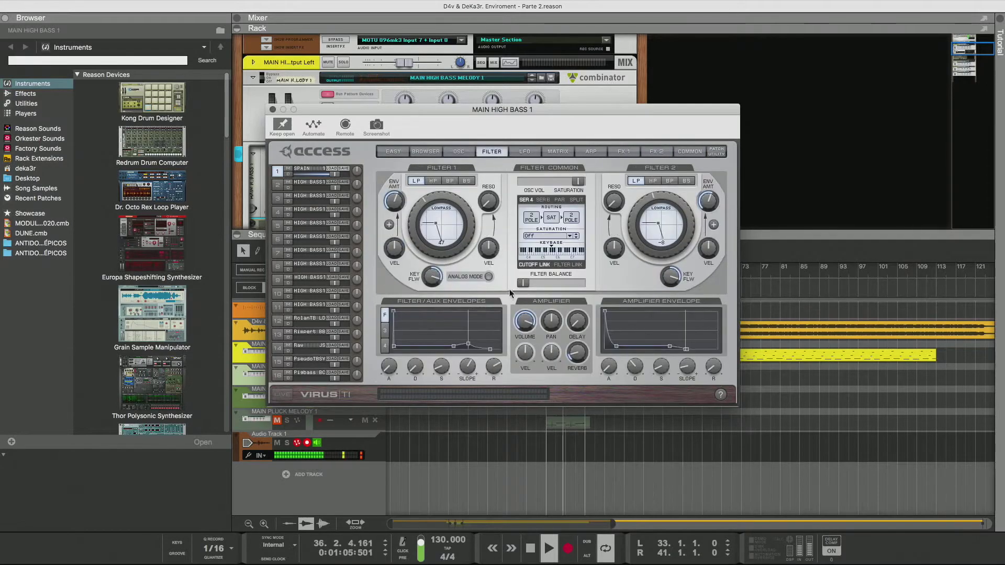
- Audition the patches SG Acichrd and SG Edge in part 1
left_click(425, 151)
left_click(490, 238)
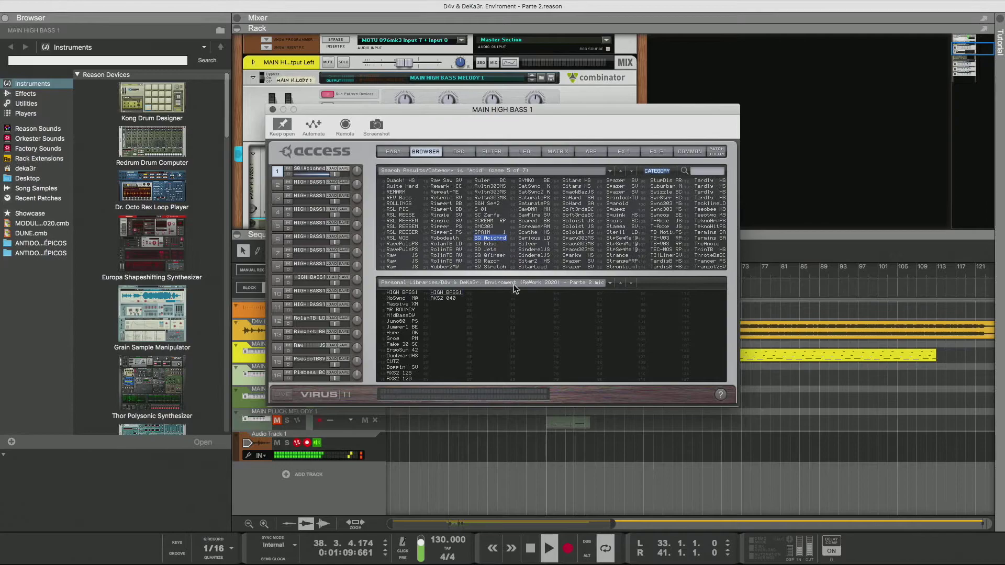
key("Down")
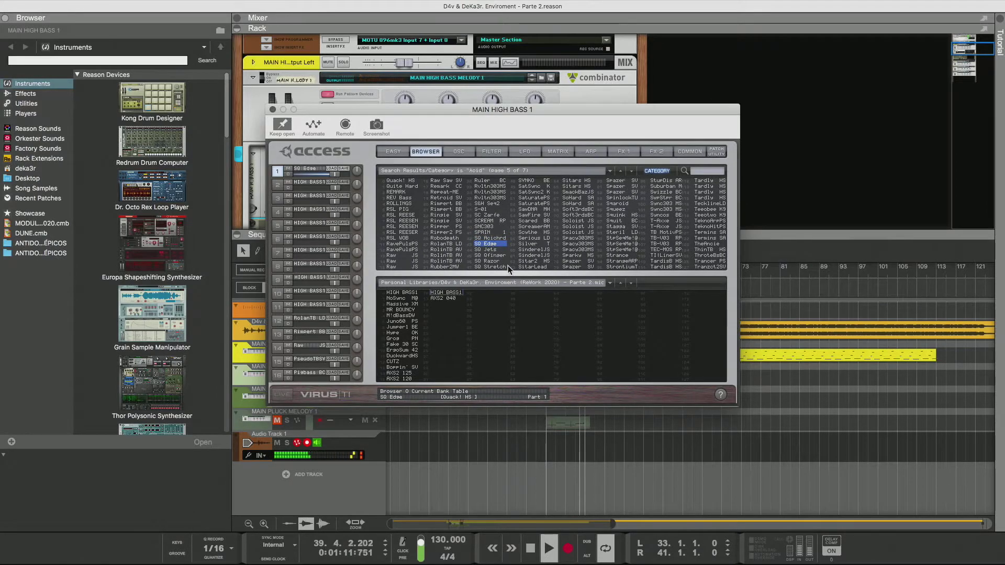
- Lower the transpose of SG Edge, check its delay settings and copy the patch from part 1 to part 11
left_click(696, 152)
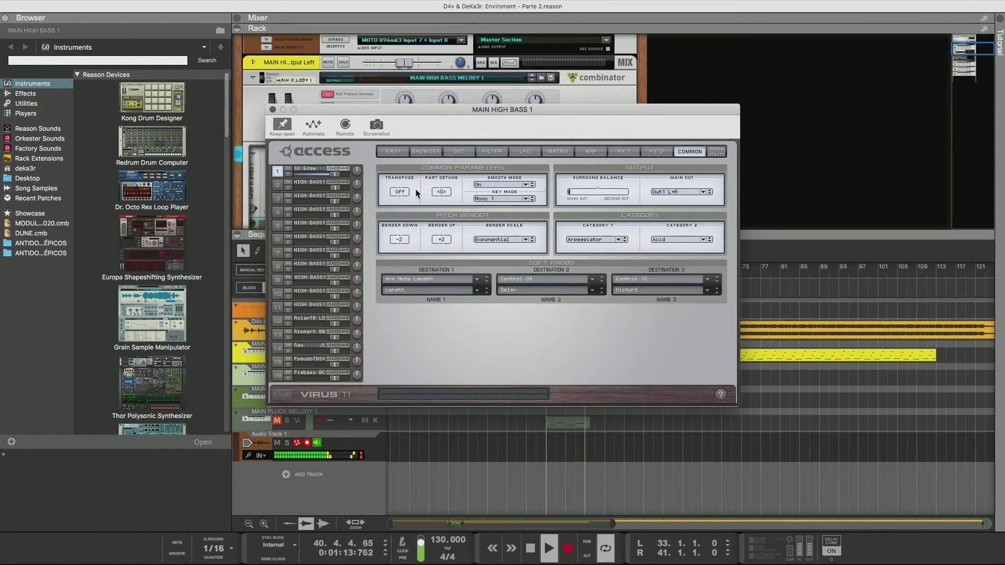
left_click_drag(400, 192, 402, 214)
left_click(656, 151)
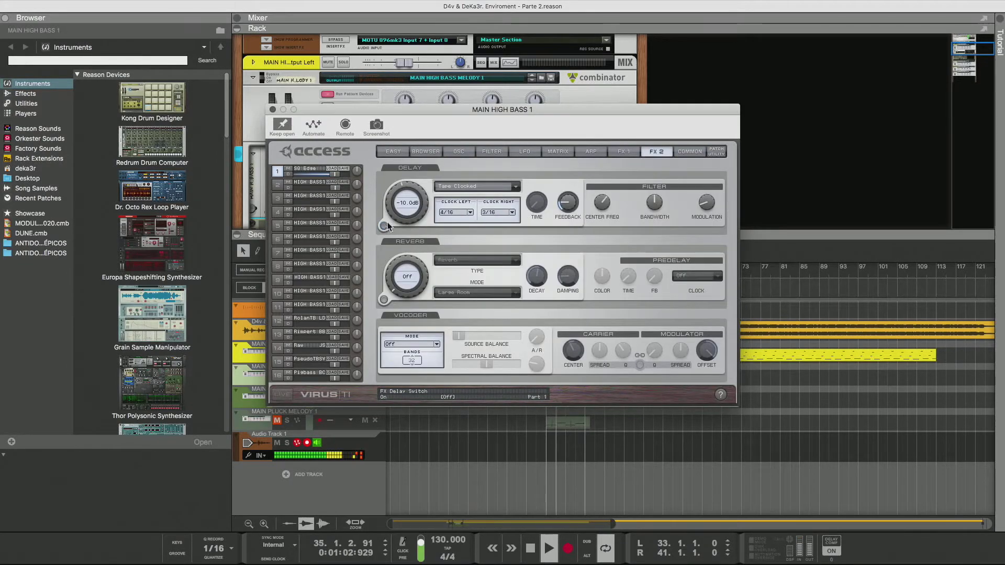
left_click(425, 151)
left_click_drag(300, 170, 309, 304)
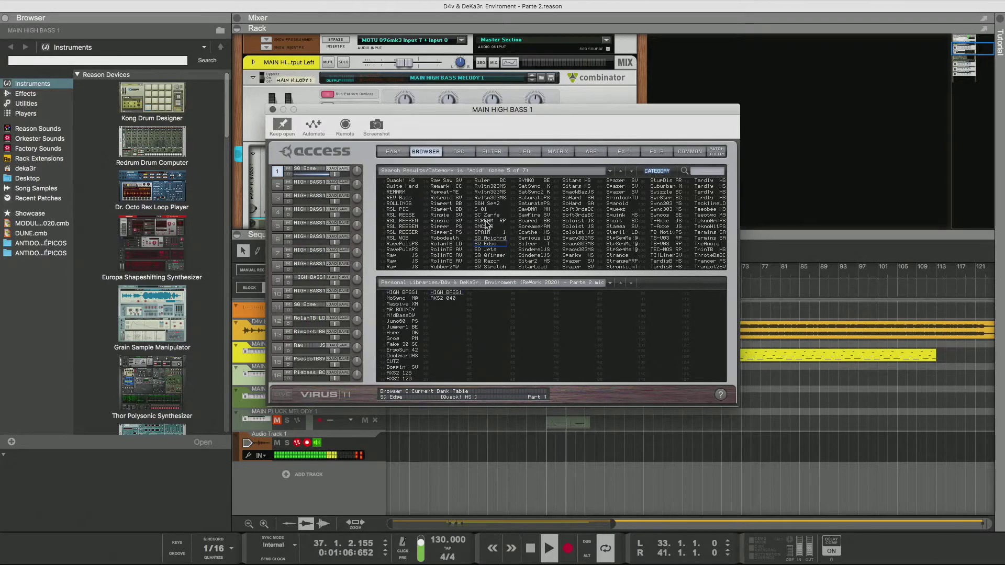
- Audition SG Jets and SG Ofinger, then return to SG Jets and try it with transpose -12
left_click(485, 250)
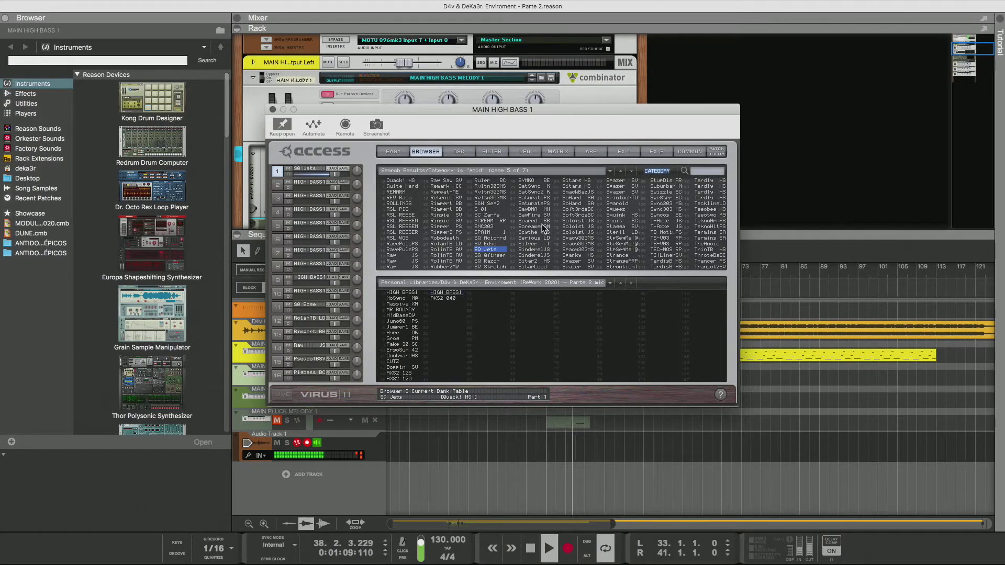
key("Down")
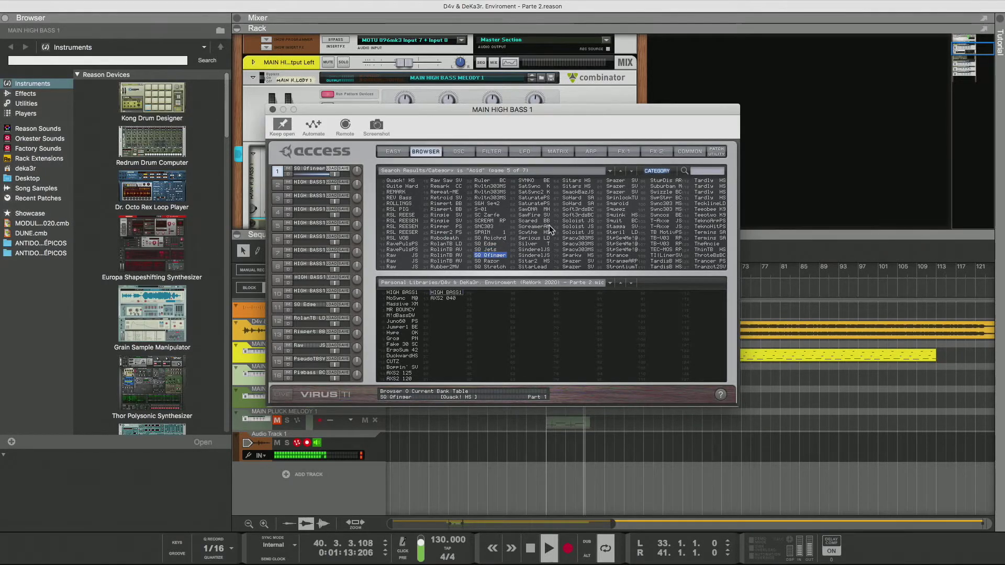
key("Up")
left_click(690, 151)
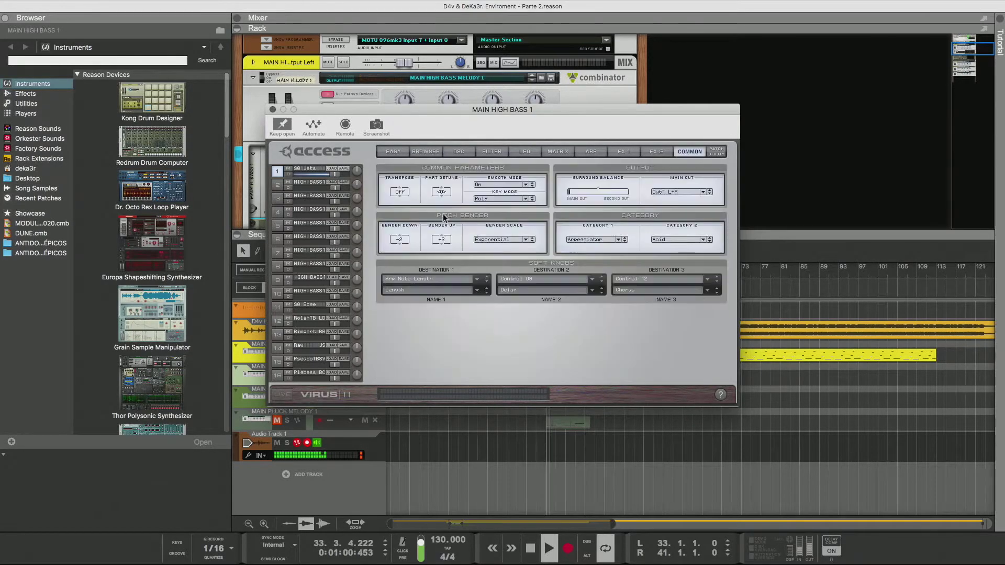
mouse_move(400, 227)
left_mouse_down()
mouse_move(403, 247)
mouse_move(407, 215)
left_mouse_up()
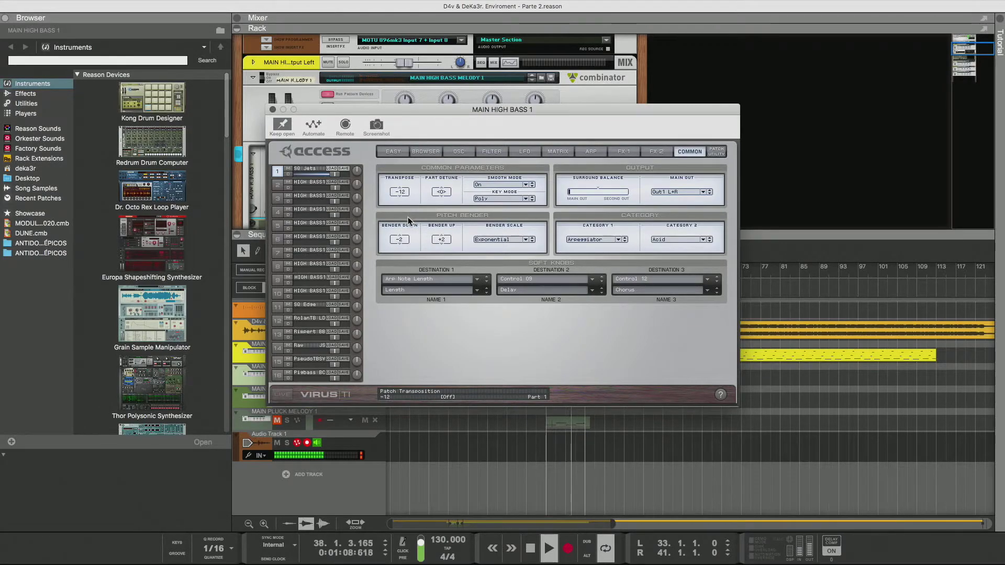
left_click(435, 152)
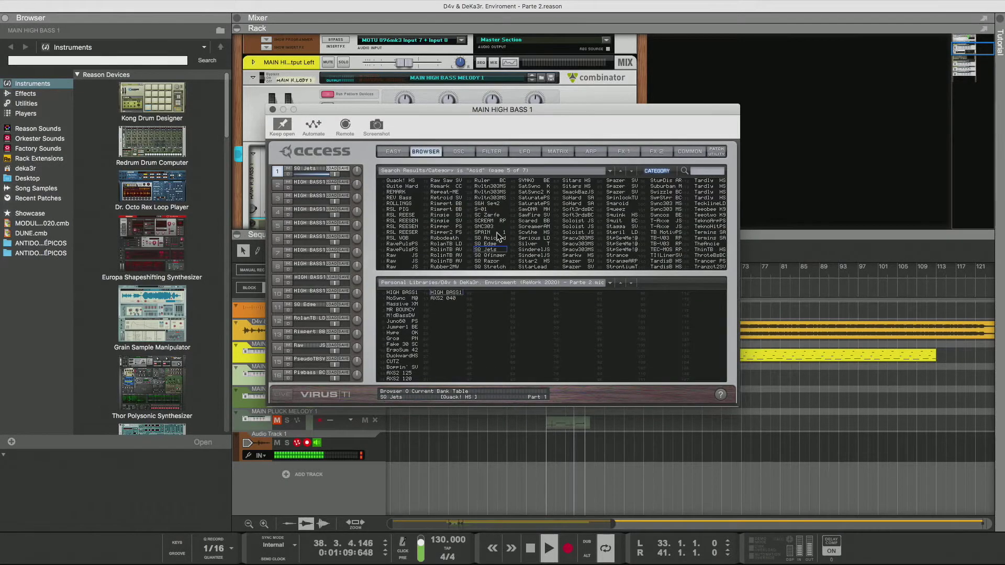
- Audition SG Razor and SG Stretch, trying SG Stretch with its transpose lowered to -13
left_click(498, 261)
key("Down")
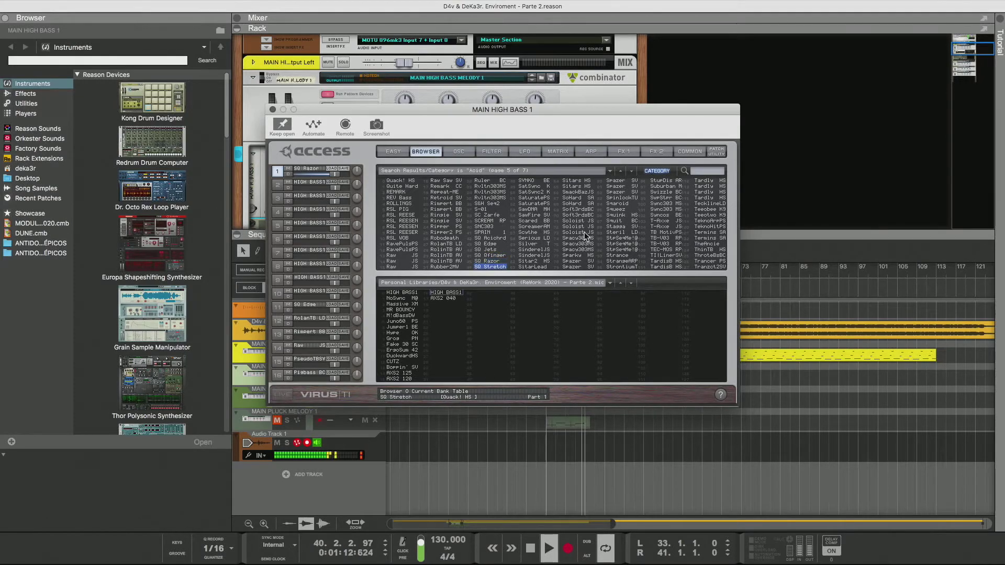
left_click(688, 152)
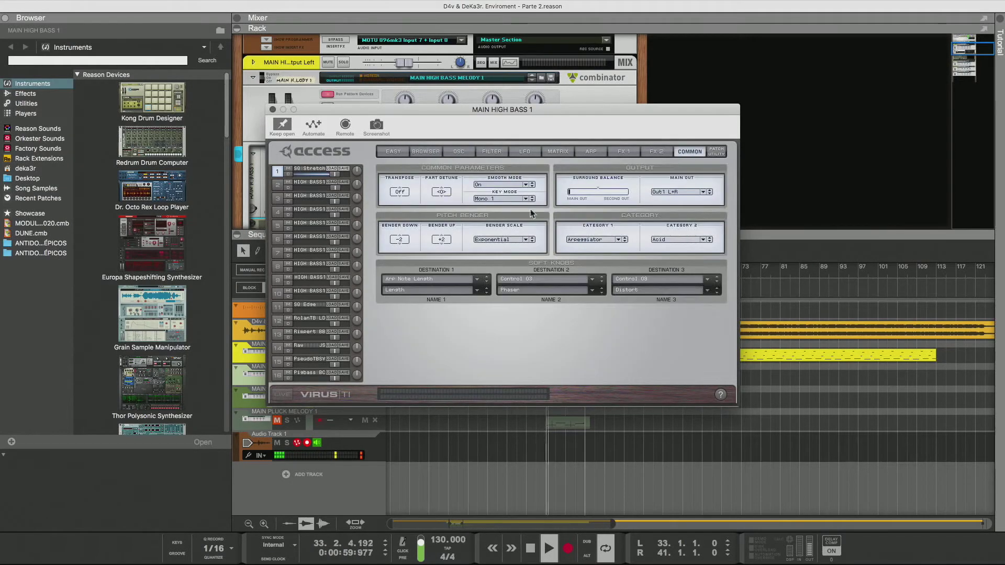
mouse_move(402, 220)
left_mouse_down()
mouse_move(403, 246)
mouse_move(410, 223)
left_mouse_up()
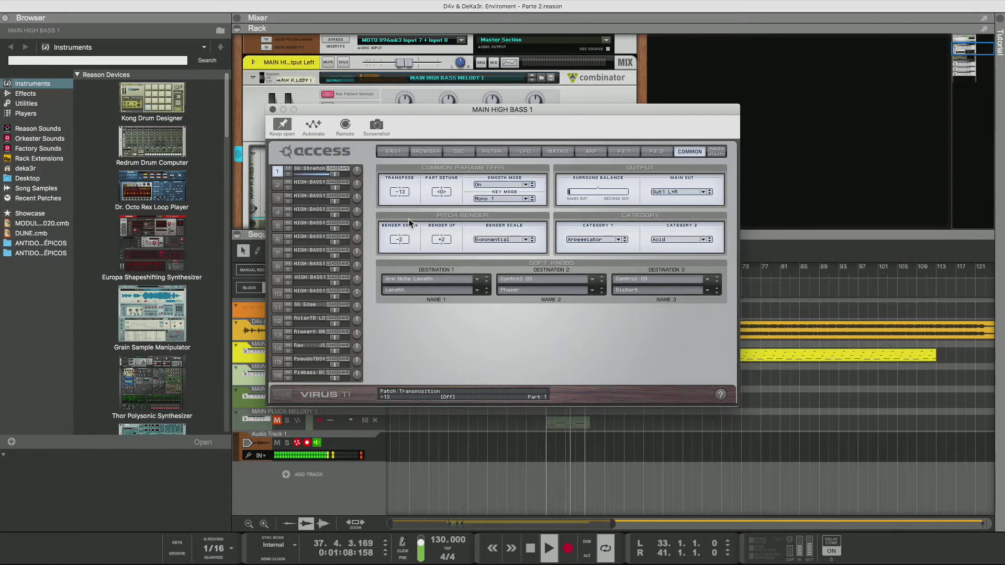
left_click(426, 151)
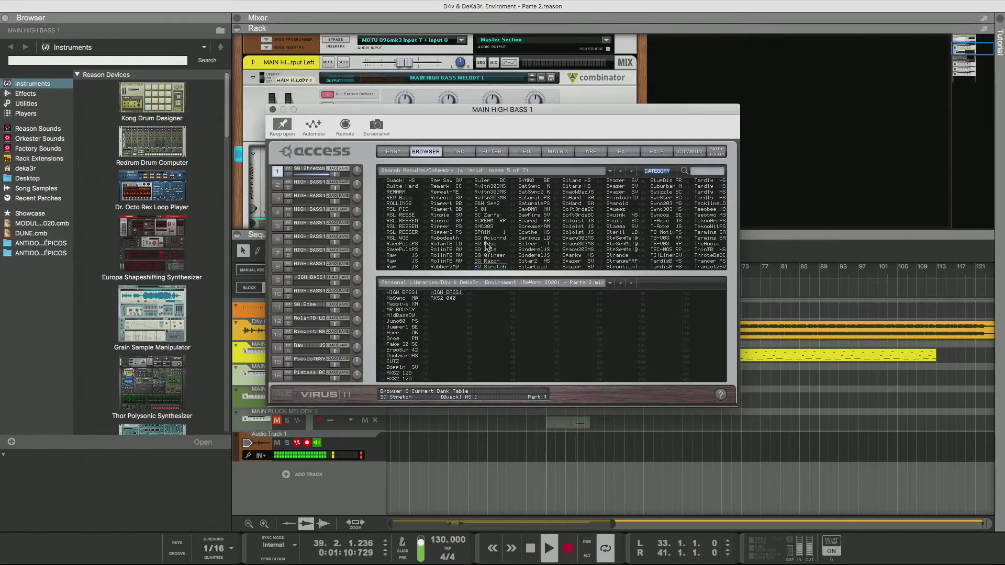
- Load SYNKO BE into part 1 and collapse the Reason device browser to widen the rack and sequencer
left_click(531, 181)
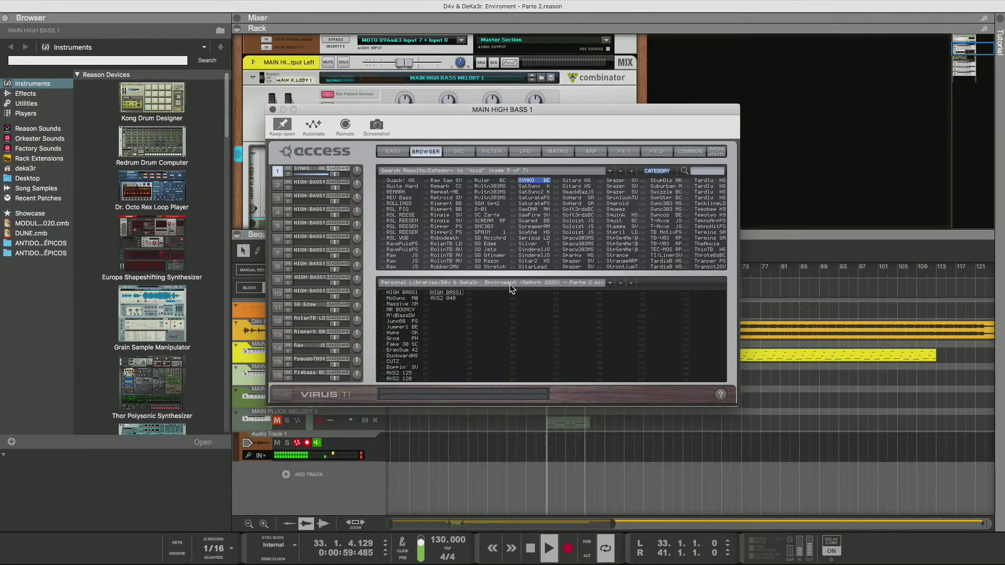
left_click(6, 18)
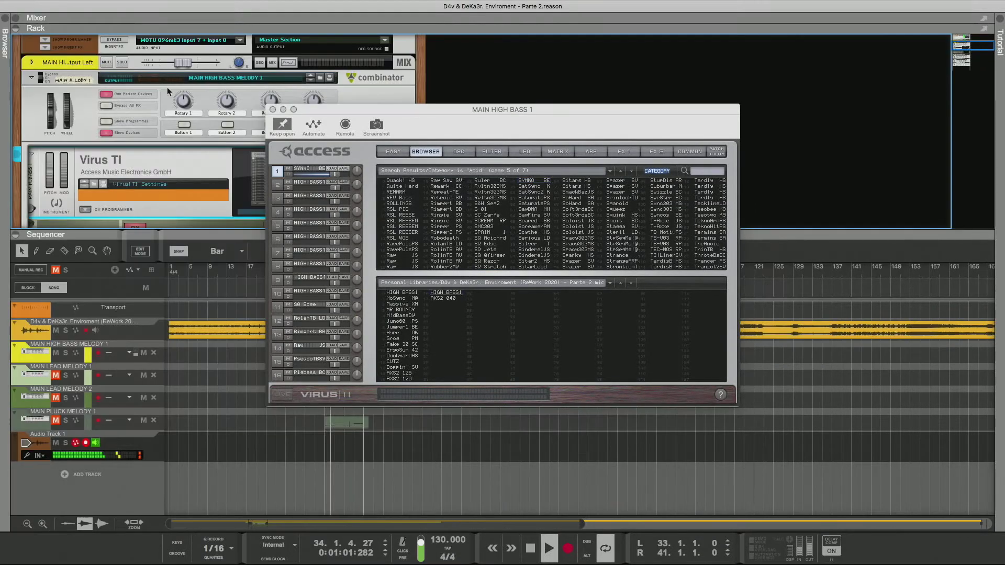
left_click(529, 180)
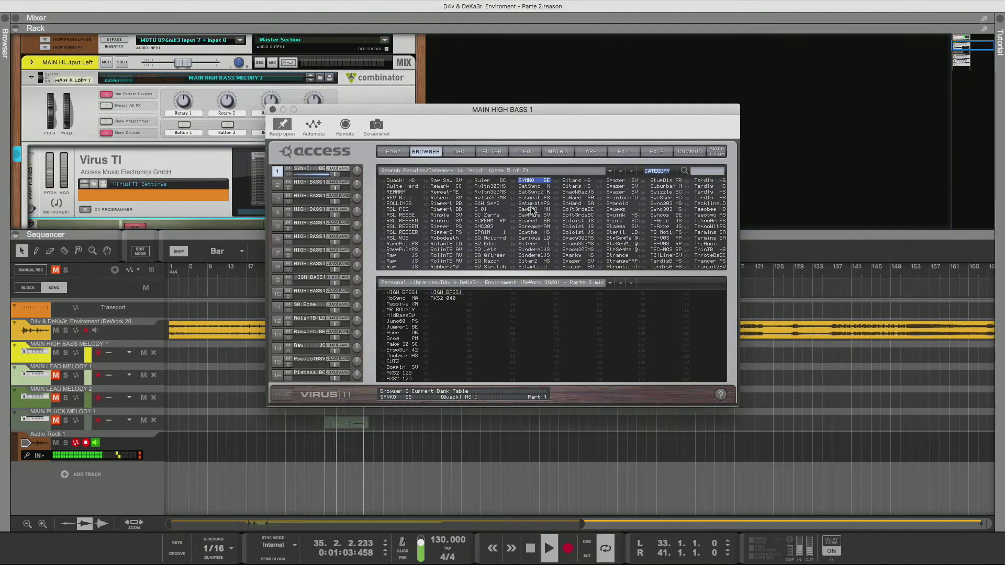
- Audition the patches from SatSync K to the second SaturatePS and copy the second SaturatePS to part 10
key("Down")
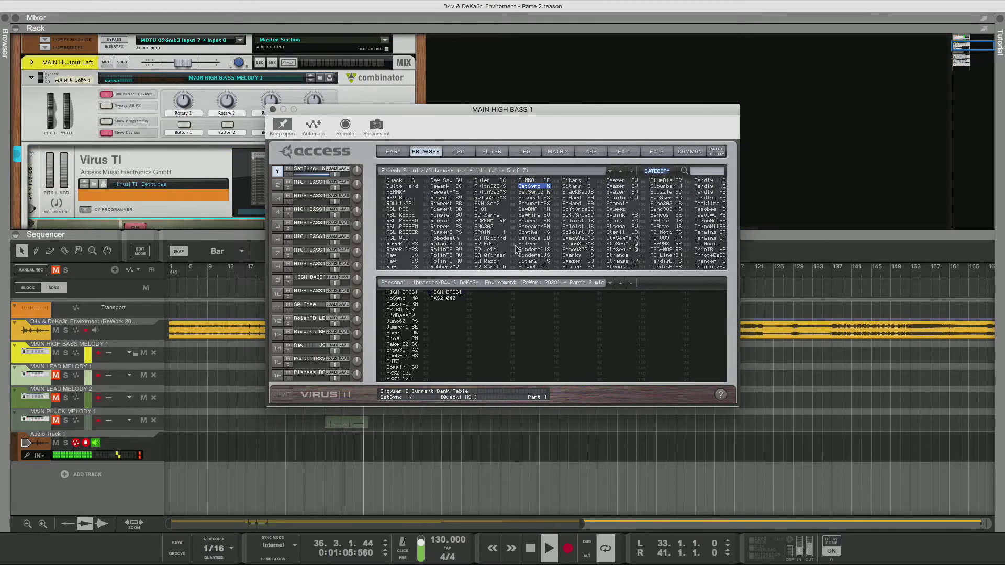
key("Down")
key("Down")
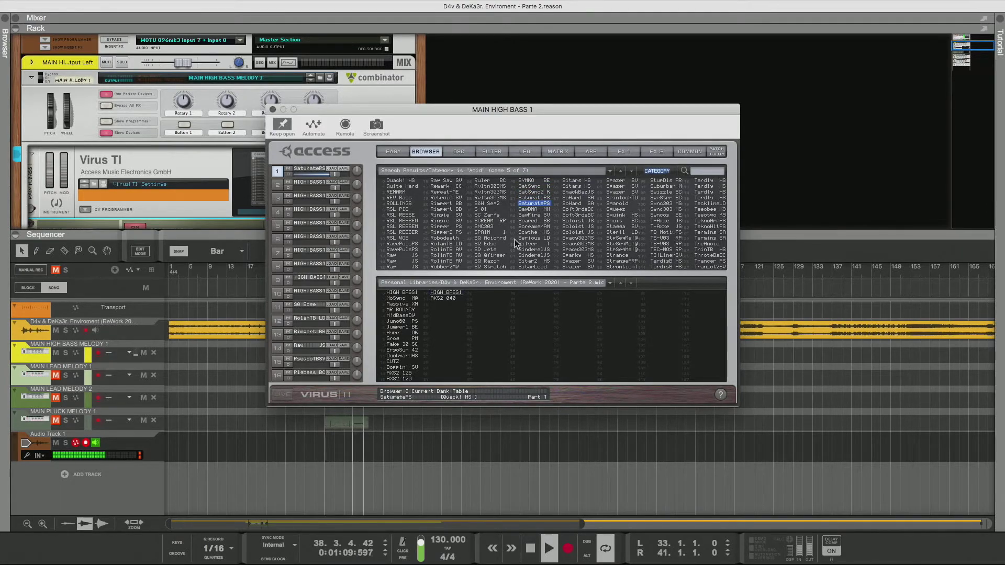
key("Down")
left_click_drag(537, 204, 317, 293)
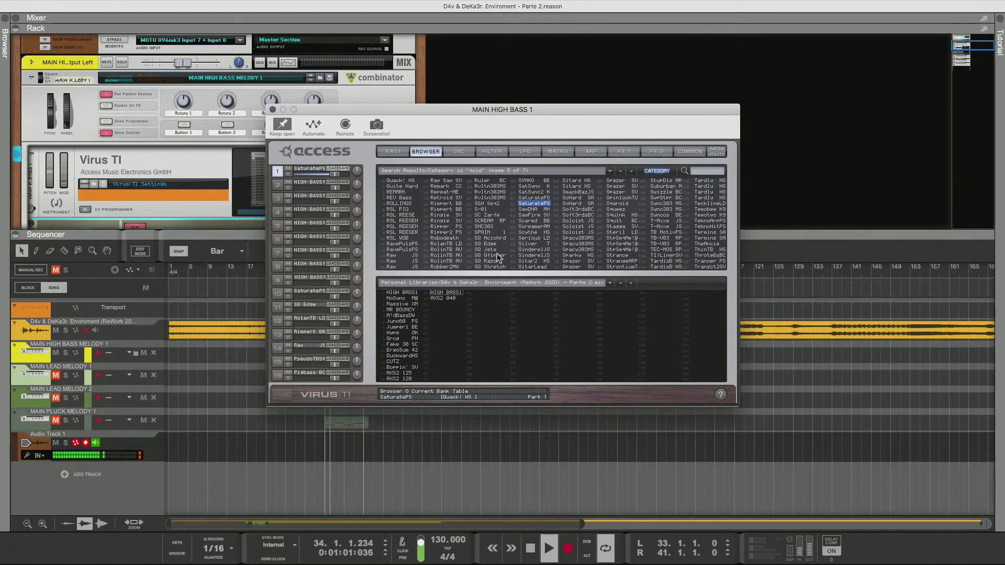
- Audition the fourth-column patches from SawDNA MH through ScreamerAM and Silver, finishing on SitarLead
key("Down")
key("Down")
key("Down")
key("Down")
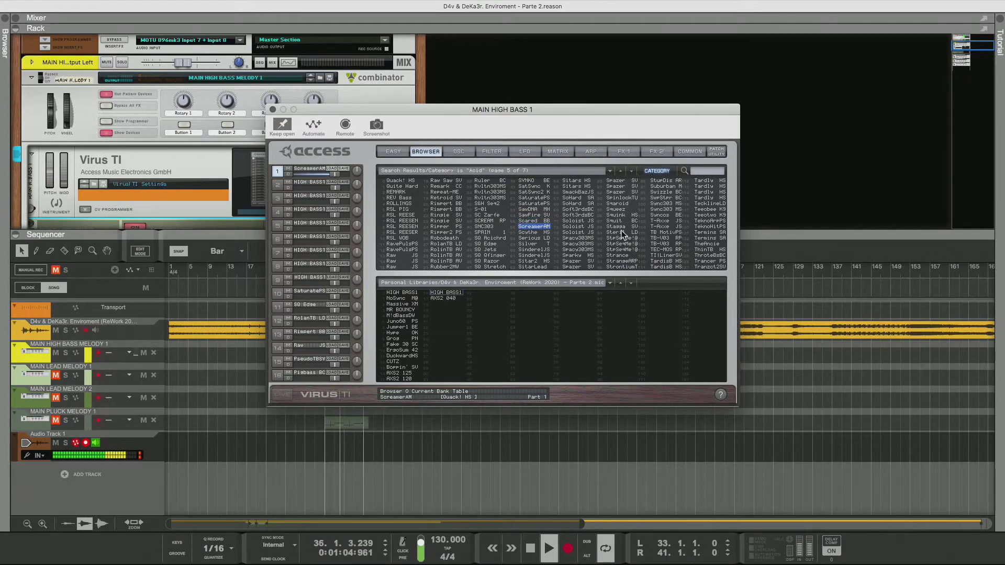
key("Down")
key("Down")
key("Down")
key("Down")
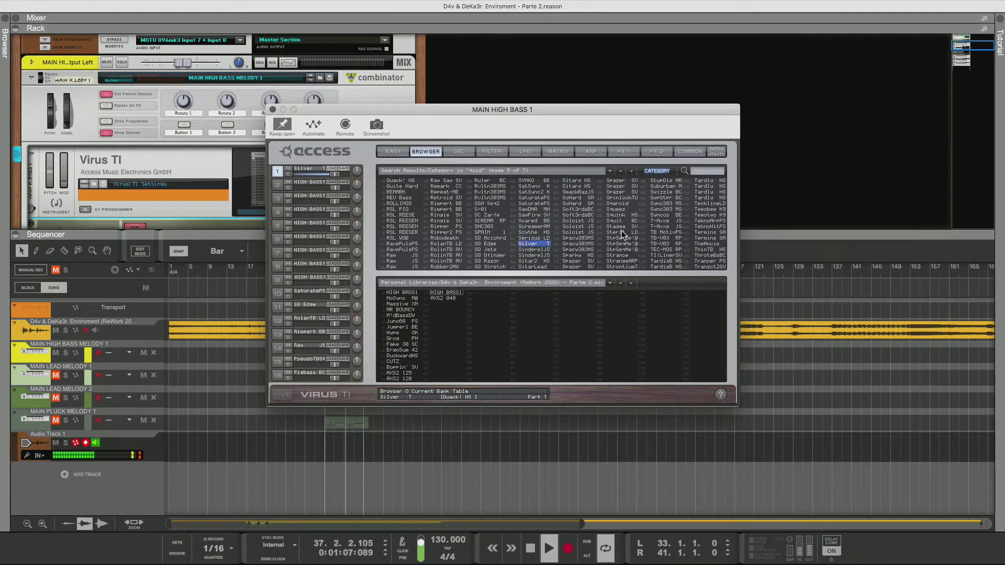
key("Down")
key("Down")
key("Down")
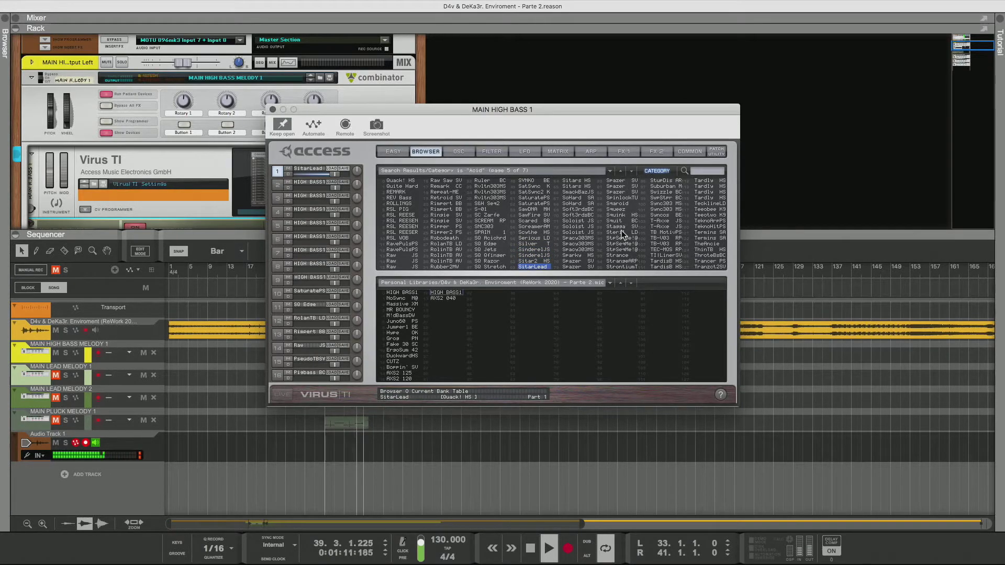
- Audition both Sitars HS patches, SmackBazJS and the first SoHard SA, returning to SmackBazJS
key("Down")
key("Down")
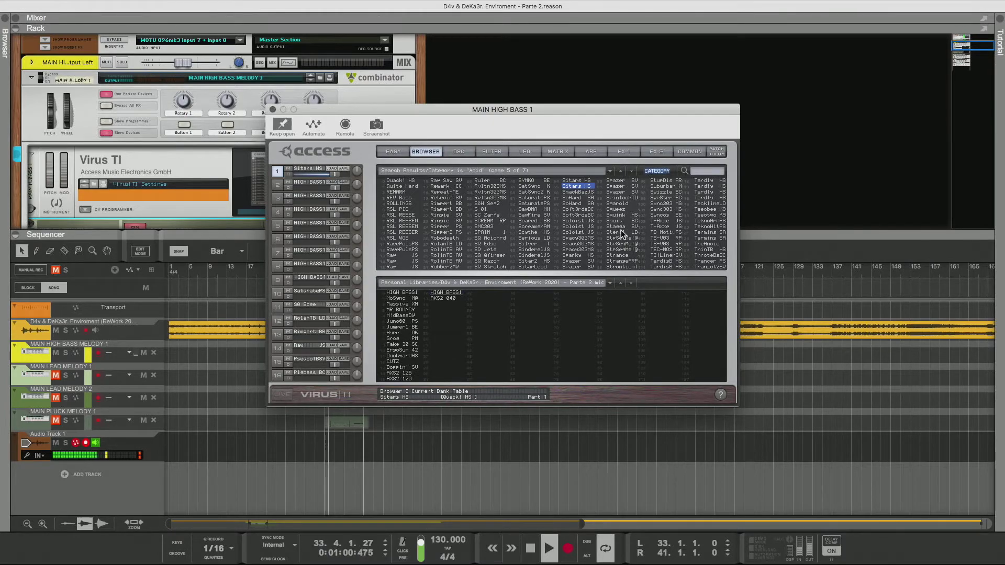
key("Down")
key("Down")
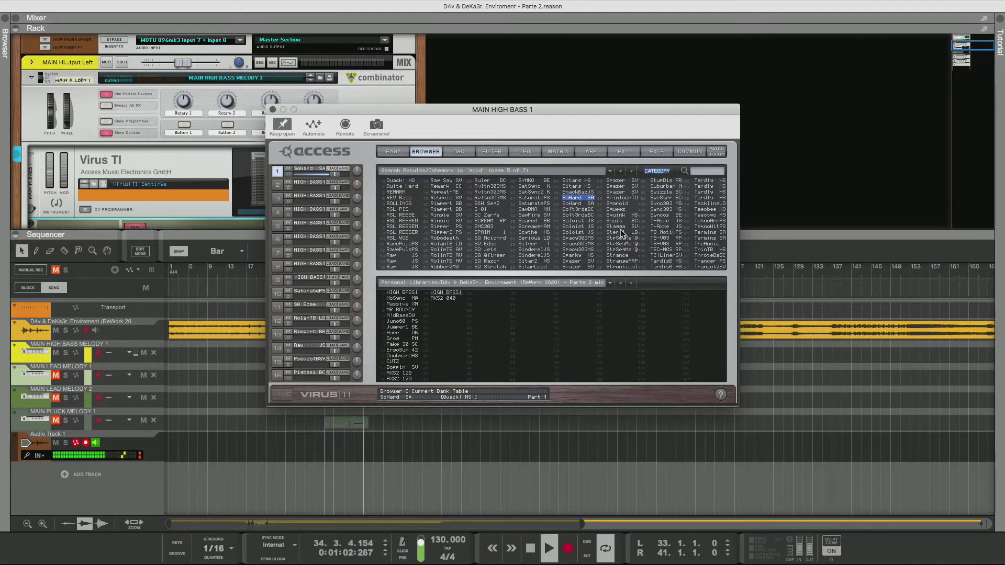
key("Up")
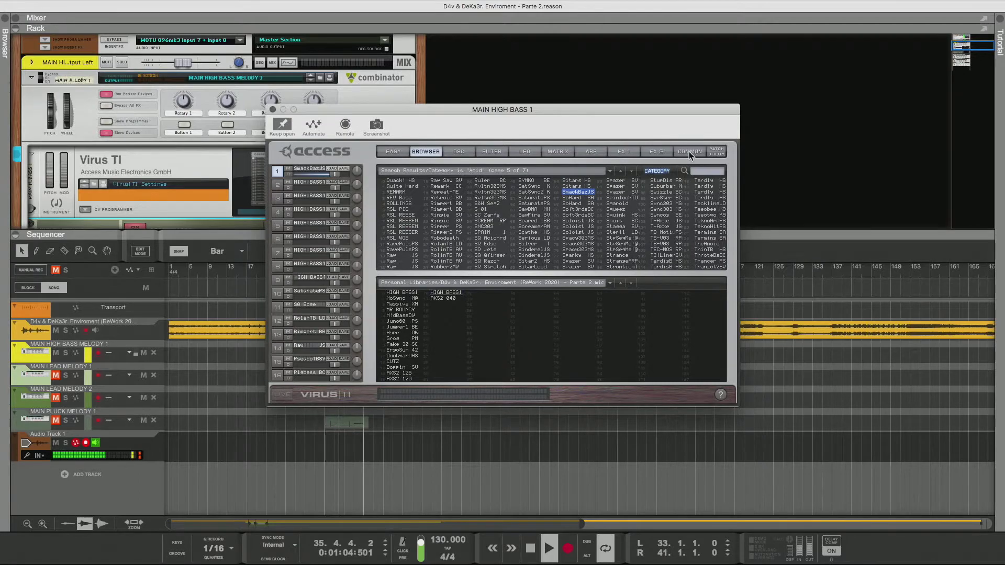
- Set SmackBazJS's transpose to Off and its patch volume to 110, and copy the patch from part 1 to part 9
left_click(690, 151)
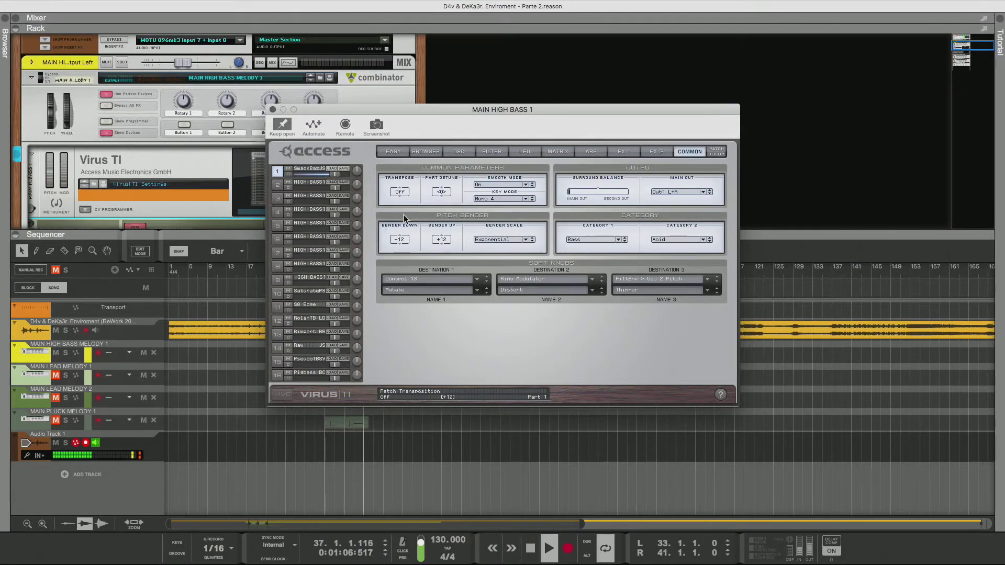
left_click(494, 153)
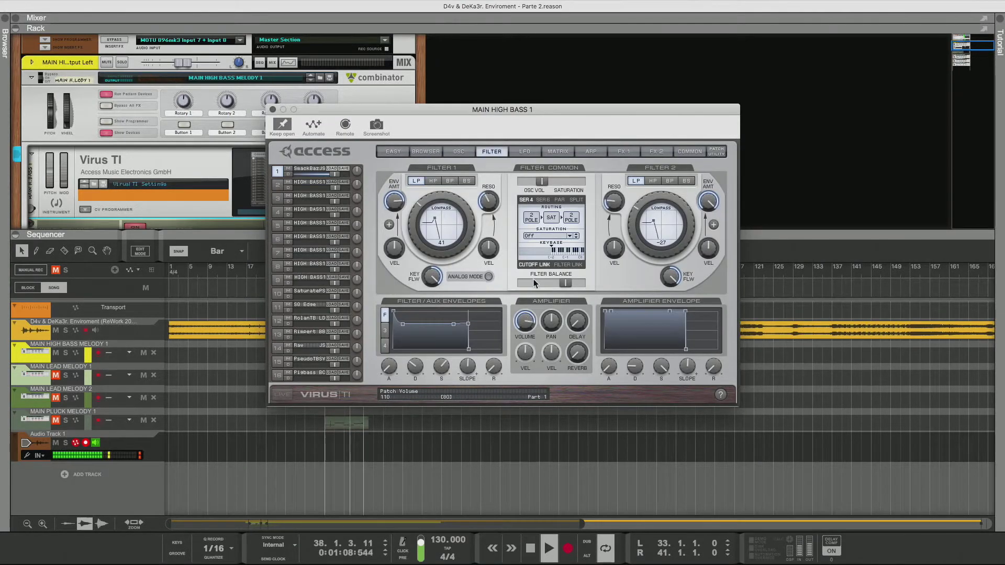
left_click(425, 152)
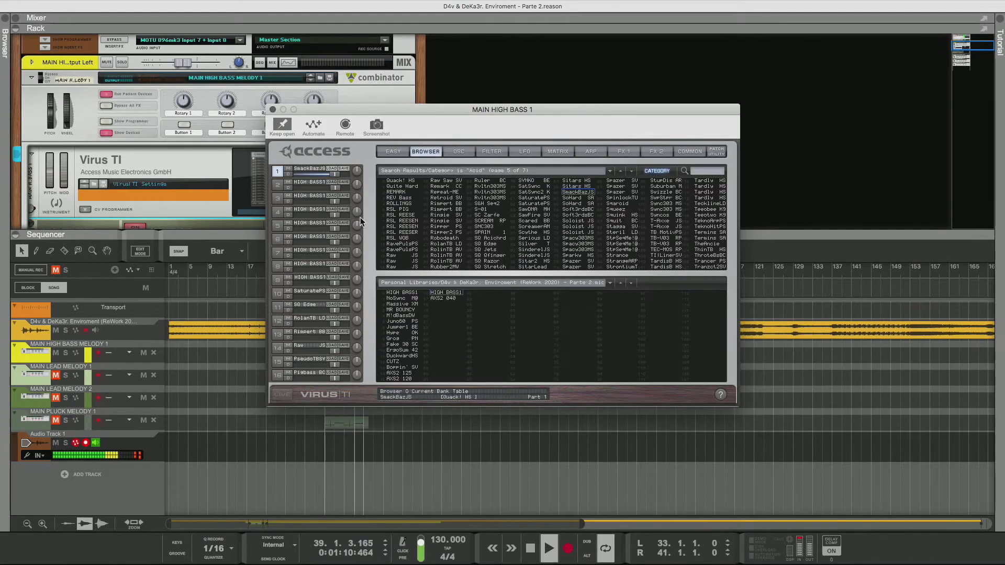
left_click_drag(308, 173, 317, 281)
- Load the first SoHard SA patch and try its transpose at -30 and at -12
left_click(576, 198)
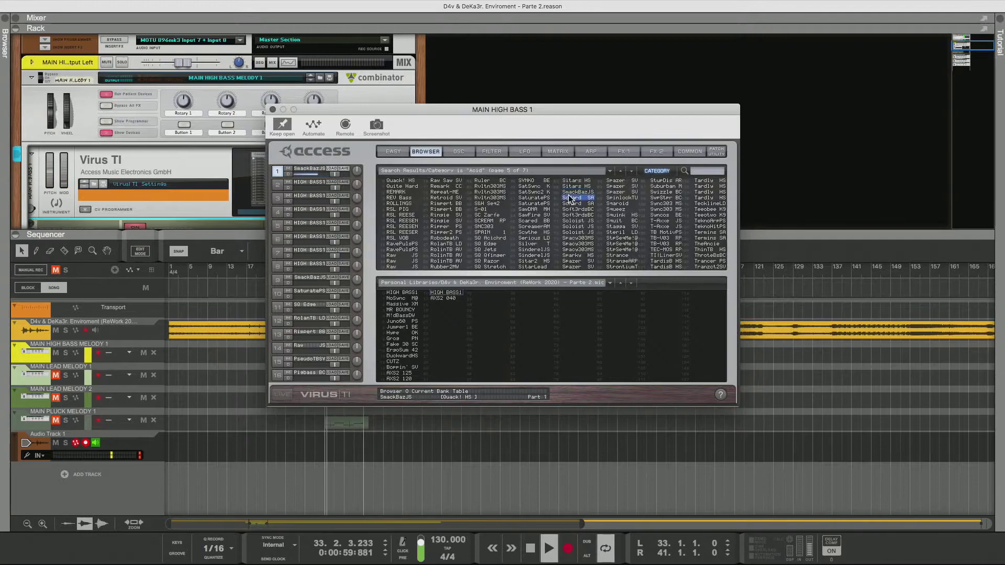
left_click(690, 151)
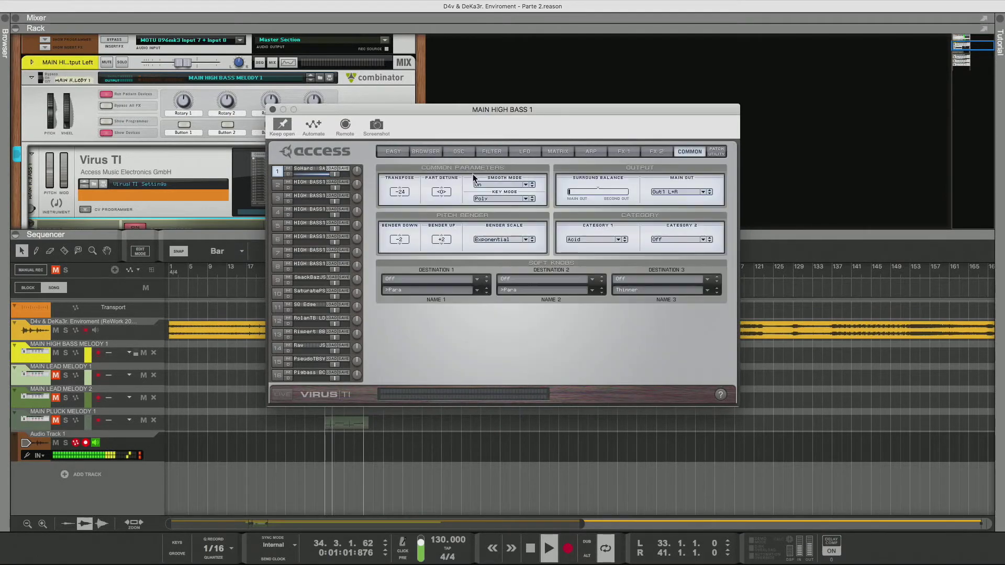
left_click_drag(404, 219, 406, 229)
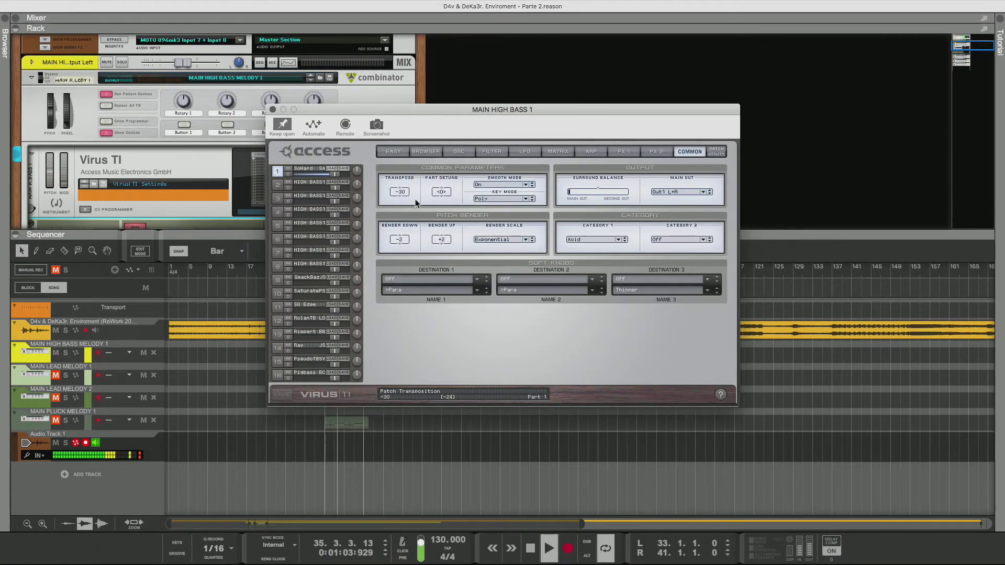
left_click_drag(421, 175, 422, 166)
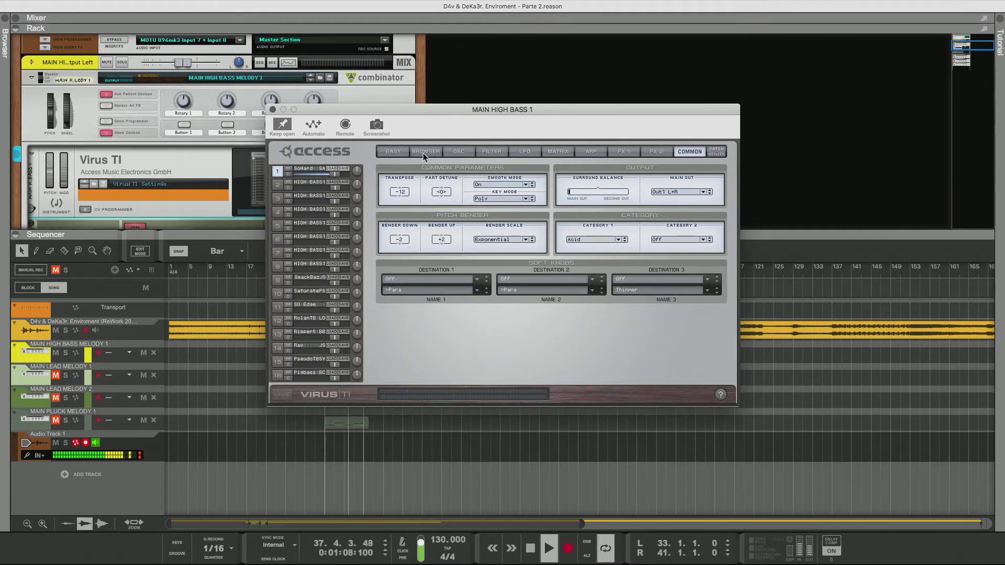
left_click(424, 152)
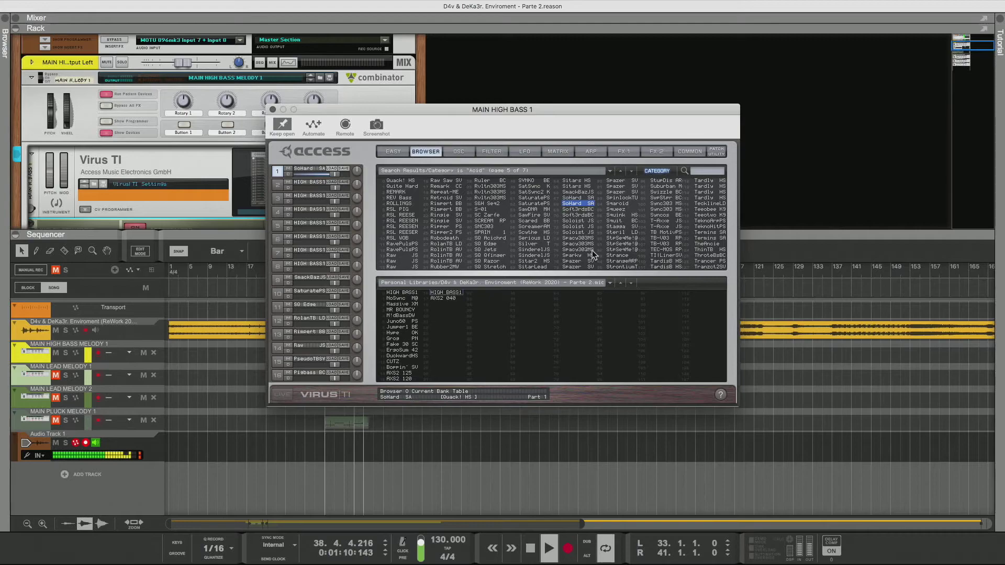
- Try the second SoHard SA patch with its transpose at -35 and an adjusted filter envelope attack
left_click(689, 151)
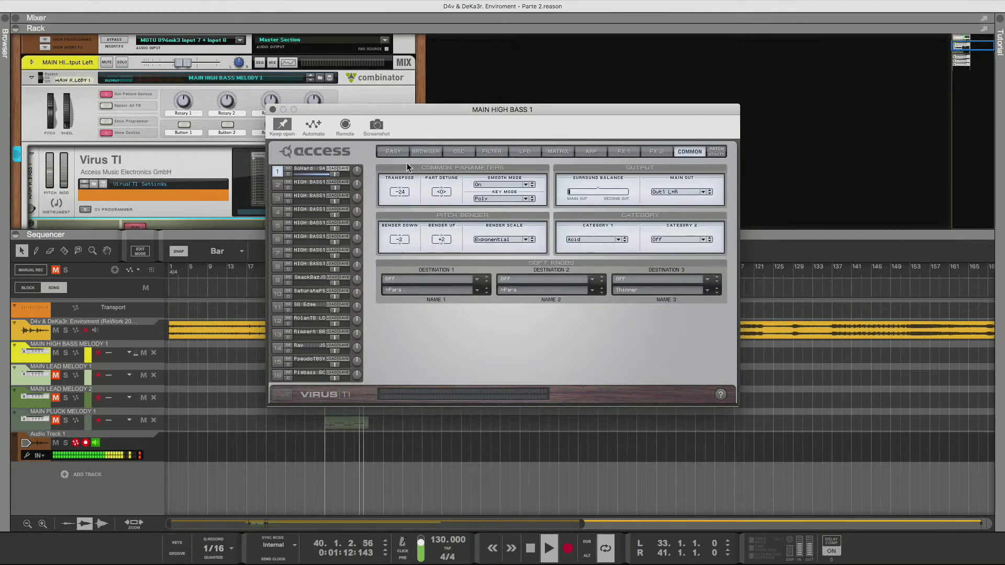
left_click_drag(401, 199, 402, 212)
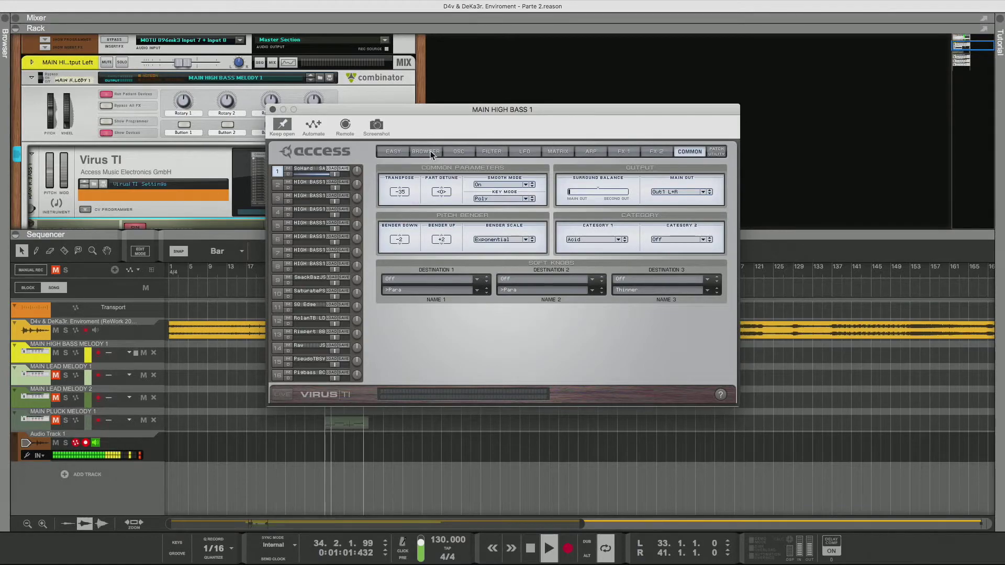
left_click(483, 153)
mouse_move(714, 384)
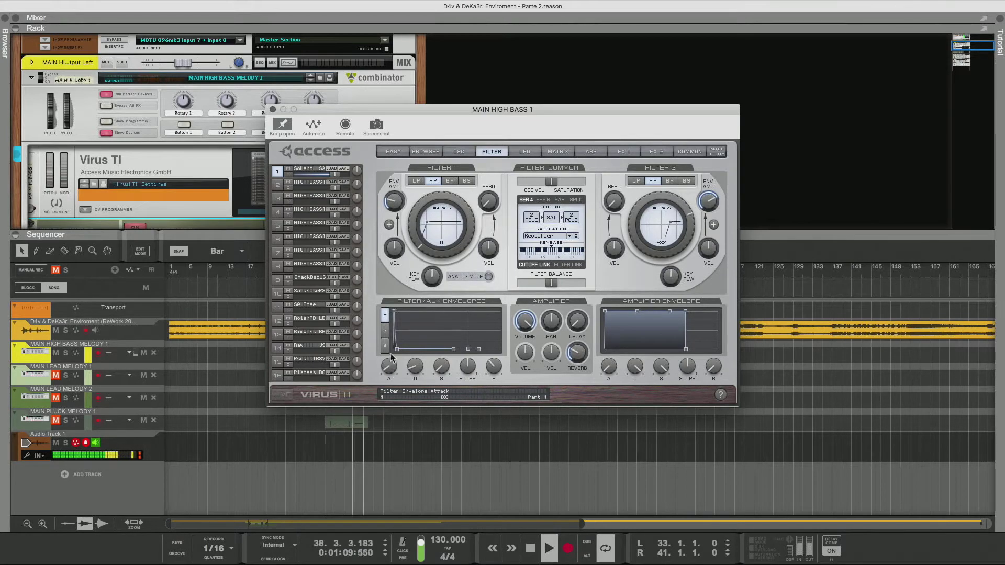
left_click_drag(389, 367, 408, 377)
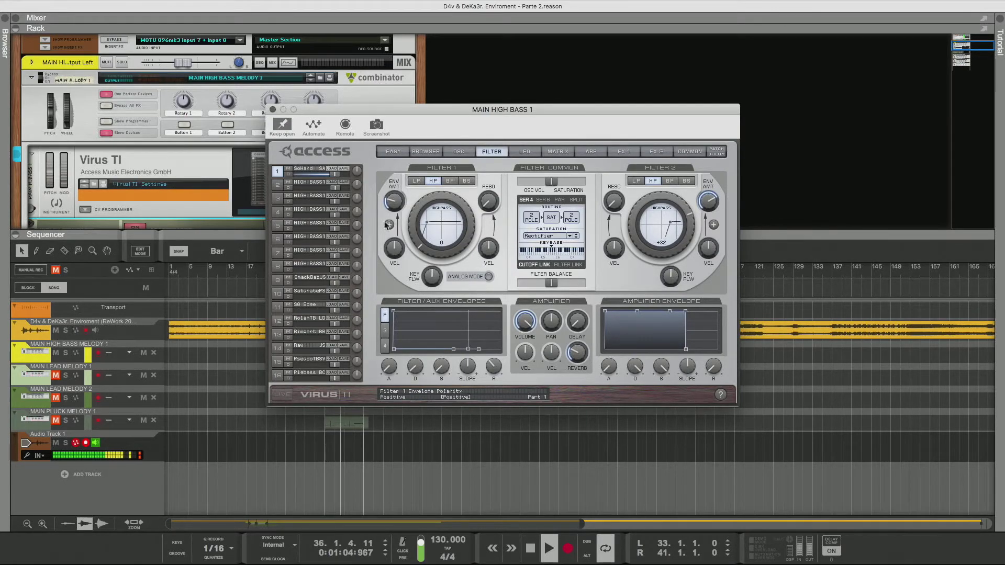
left_click(420, 152)
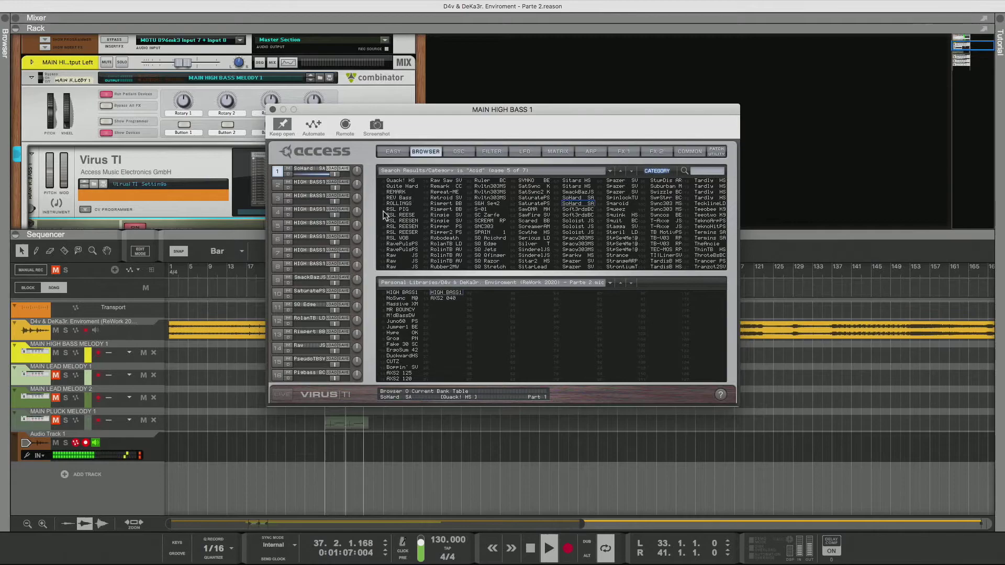
- Audition the fifth-column patches from the first SoftOrdsBC through the Soloist JS entries to the first Spazer SV
left_click(578, 209)
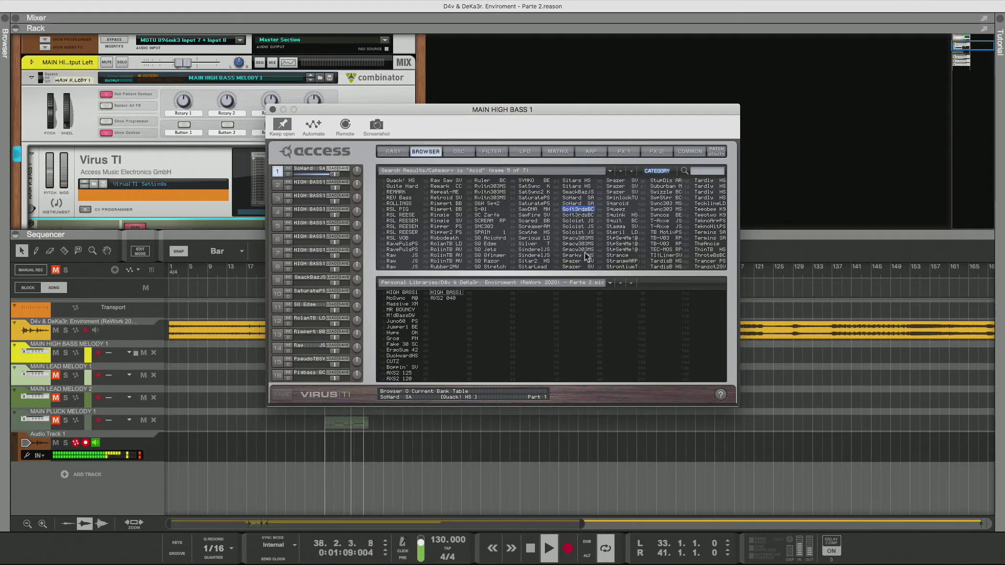
key("Down")
key("Down")
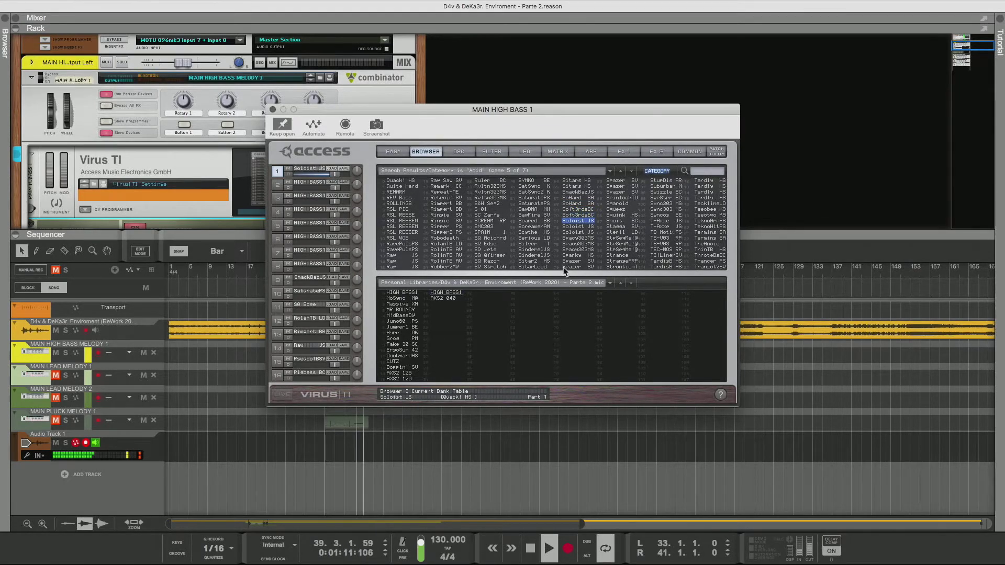
key("Down")
key("Down")
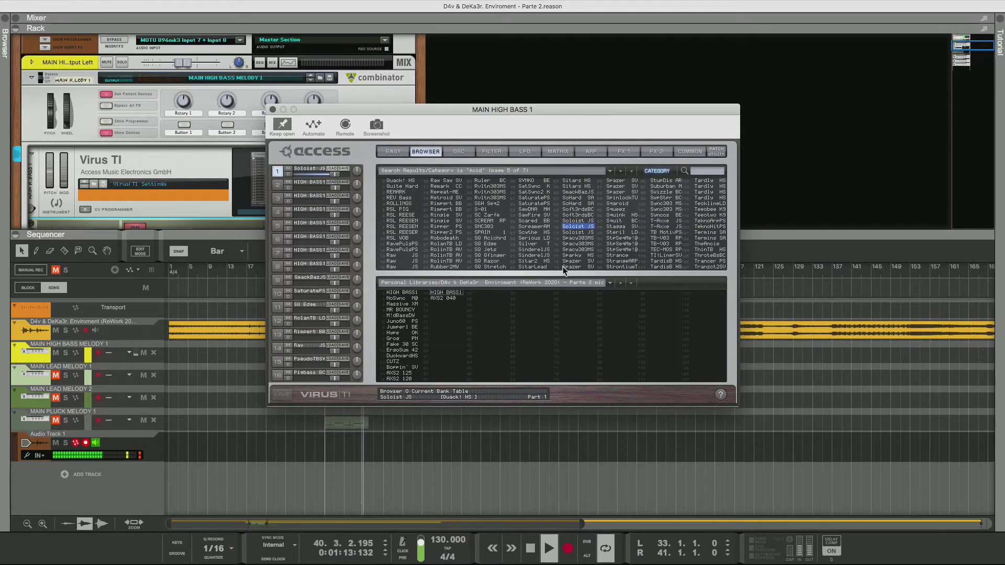
key("Down")
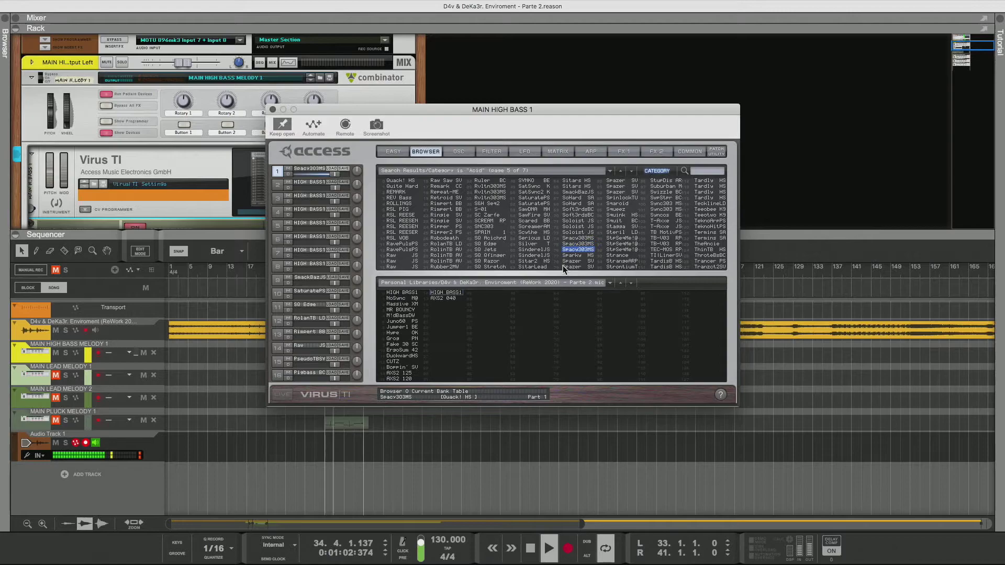
key("Down")
key("Down")
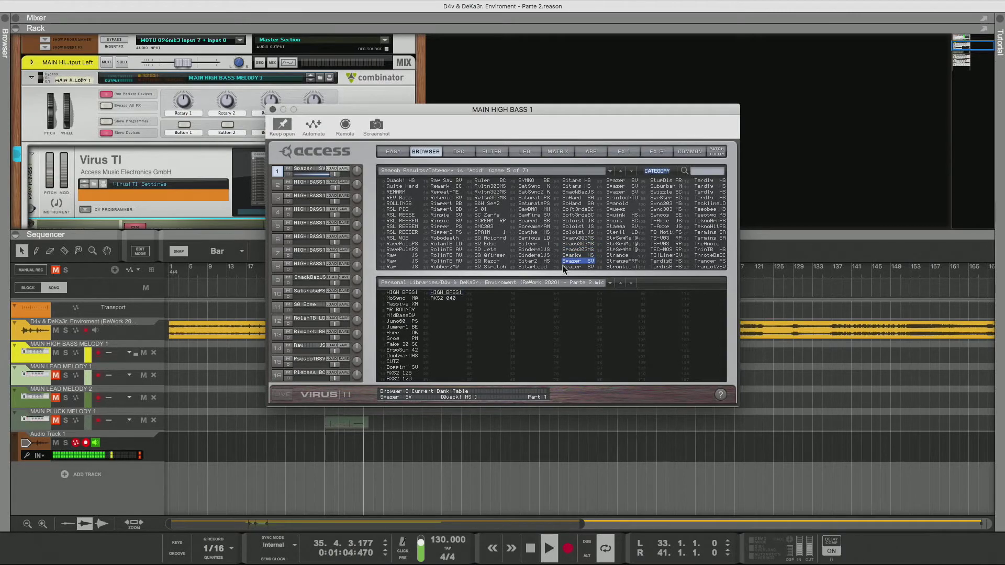
- Try the Spazer SV patch with its transpose at Off and at -12, and check its delay and reverb settings
left_click(689, 151)
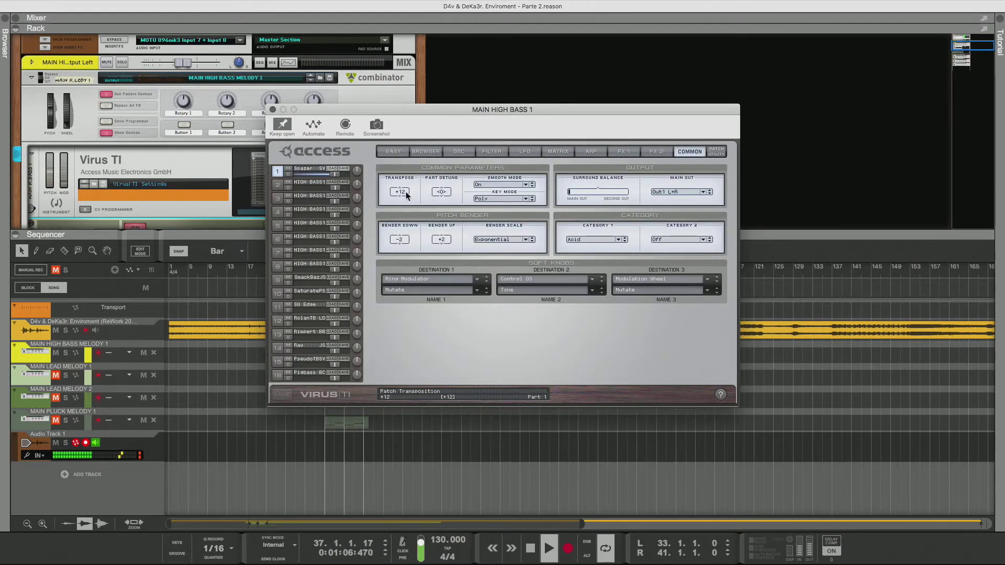
left_click_drag(407, 195, 407, 215)
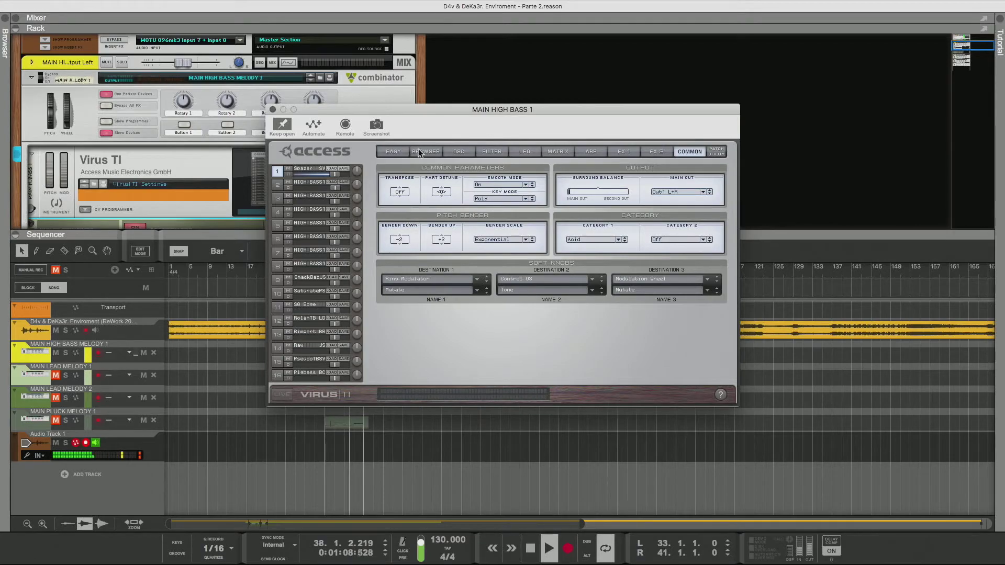
left_click_drag(399, 192, 403, 220)
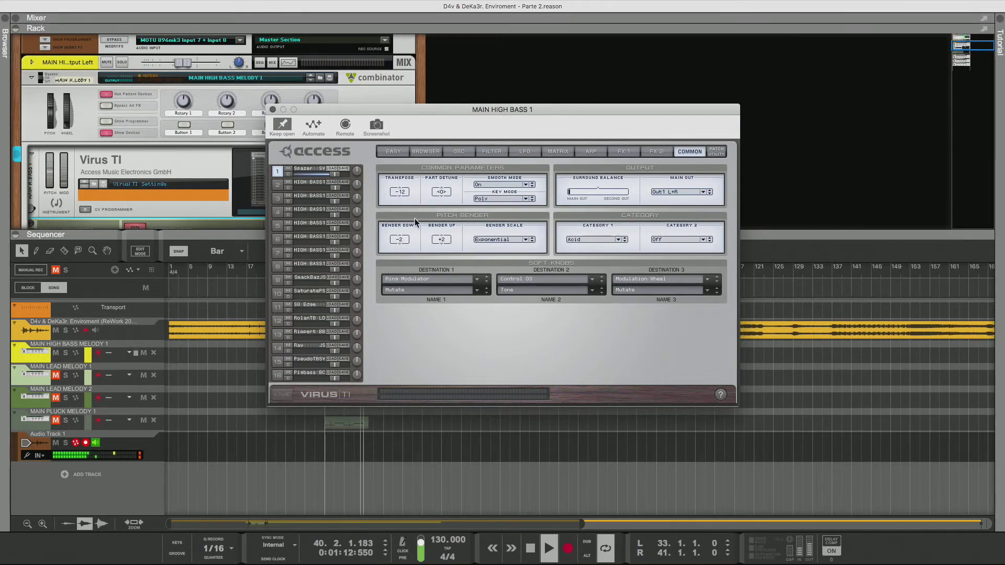
left_click(657, 152)
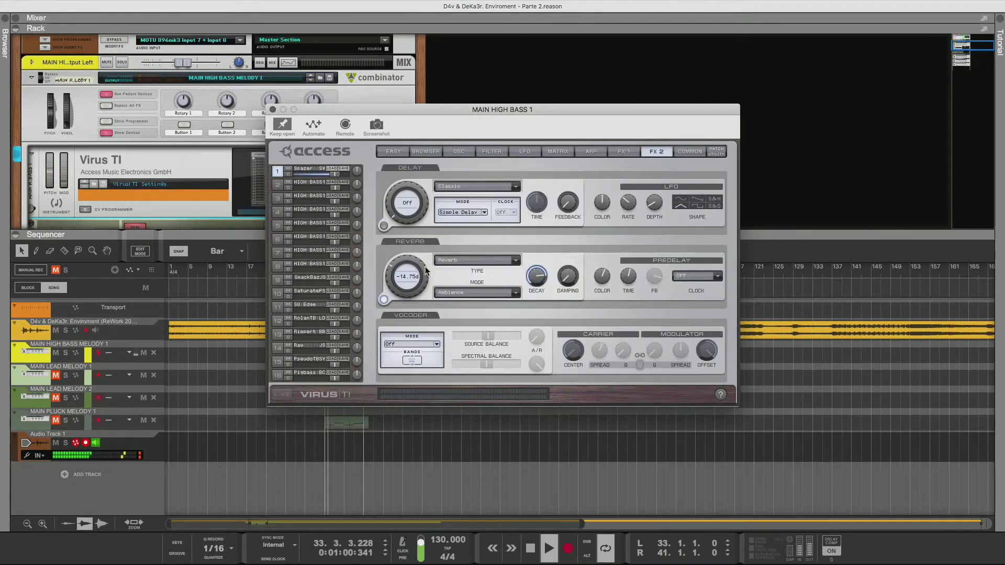
left_click(425, 153)
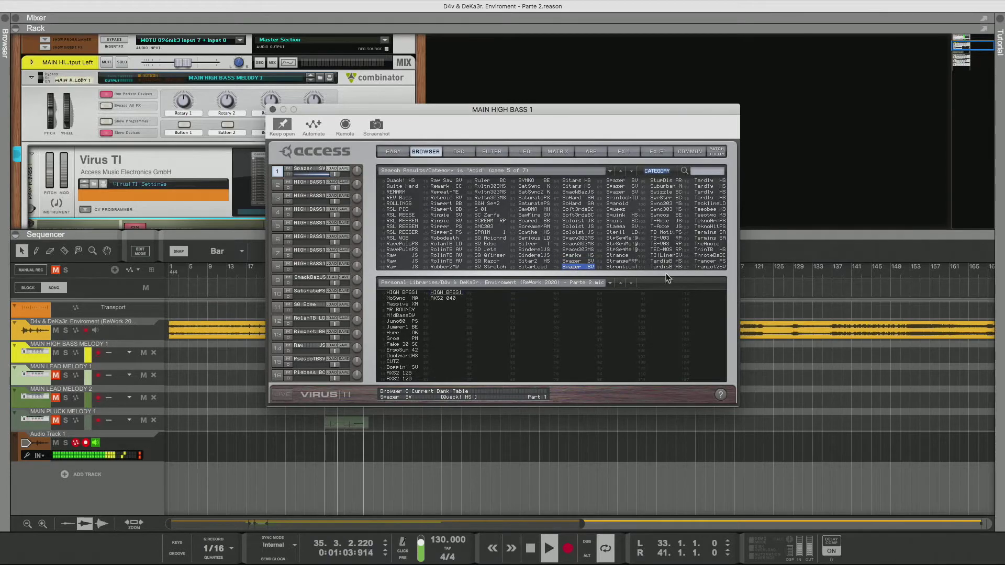
- Audition the remaining Spazer SV patches through SpinlockTU, check SpinlockTU's transpose, and copy that patch from part 1 to part 8
key("Down")
key("Down")
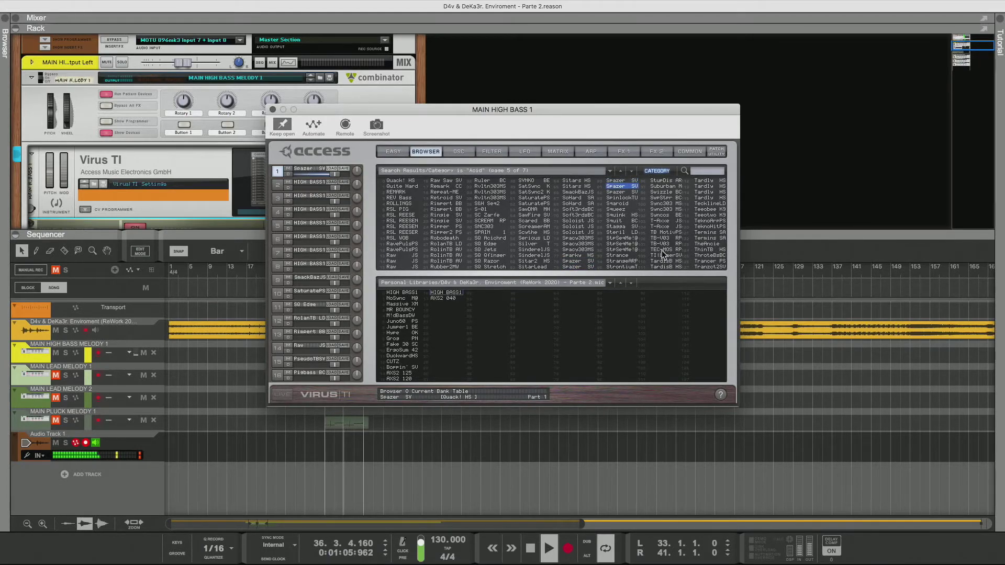
key("Down")
key("Down")
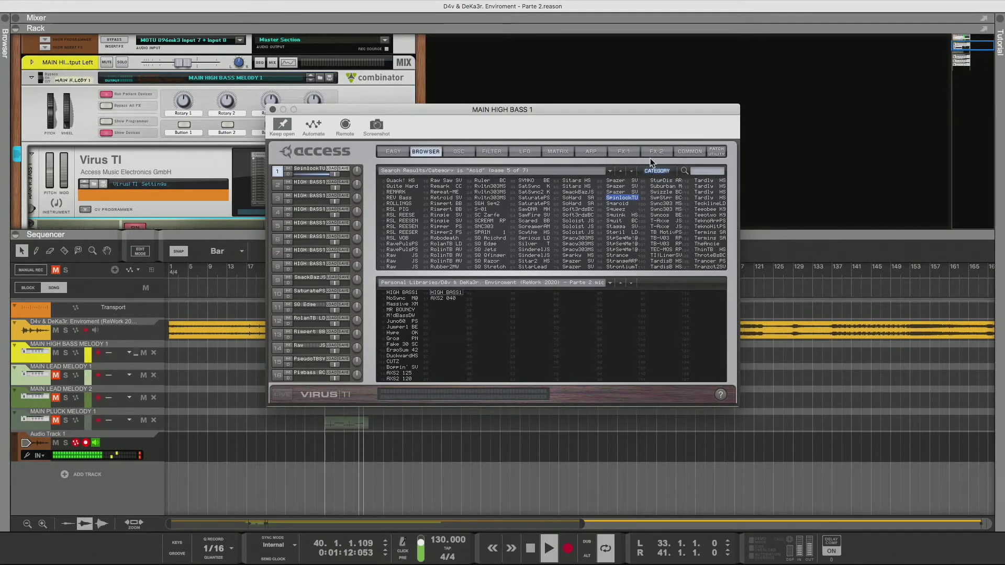
left_click(695, 153)
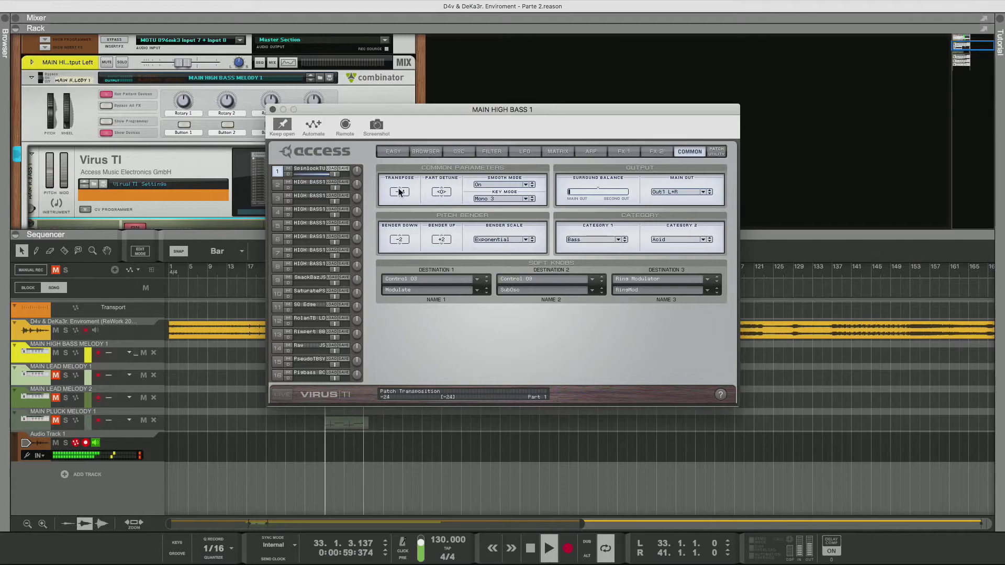
left_click(426, 152)
left_click_drag(311, 170, 313, 265)
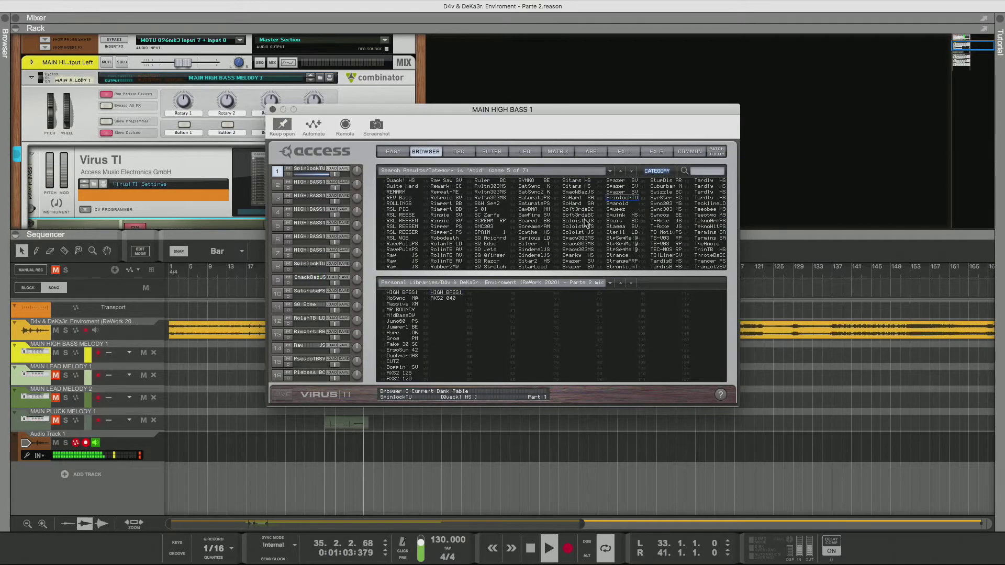
- Audition the sixth-column patches directly below SpinlockTU through Steril LD
left_click(618, 204)
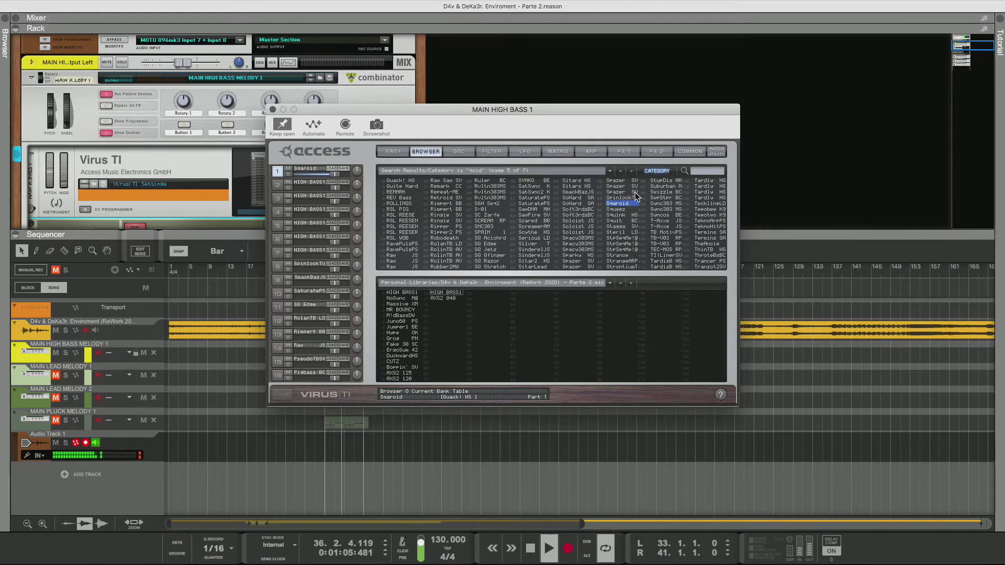
key("Down")
key("Down")
key("Down")
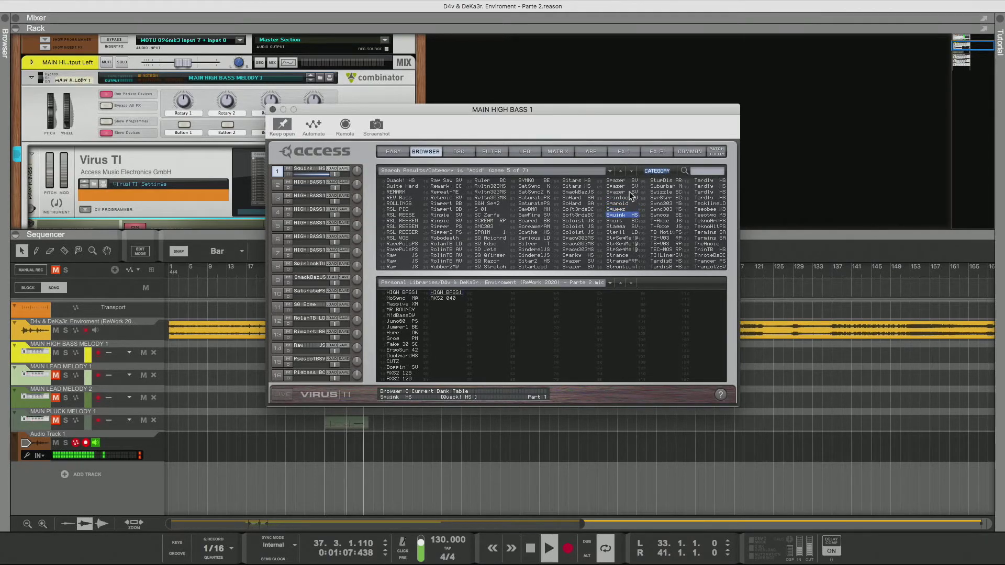
key("Down")
key("Down")
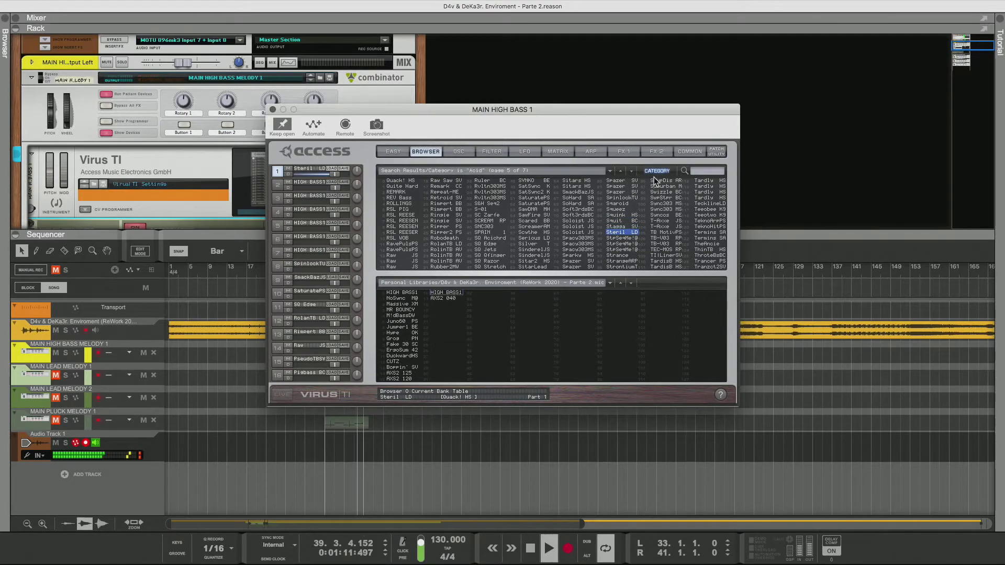
- Try the Steril LD patch with its transpose lowered to -22
left_click(686, 152)
left_click_drag(405, 204, 407, 216)
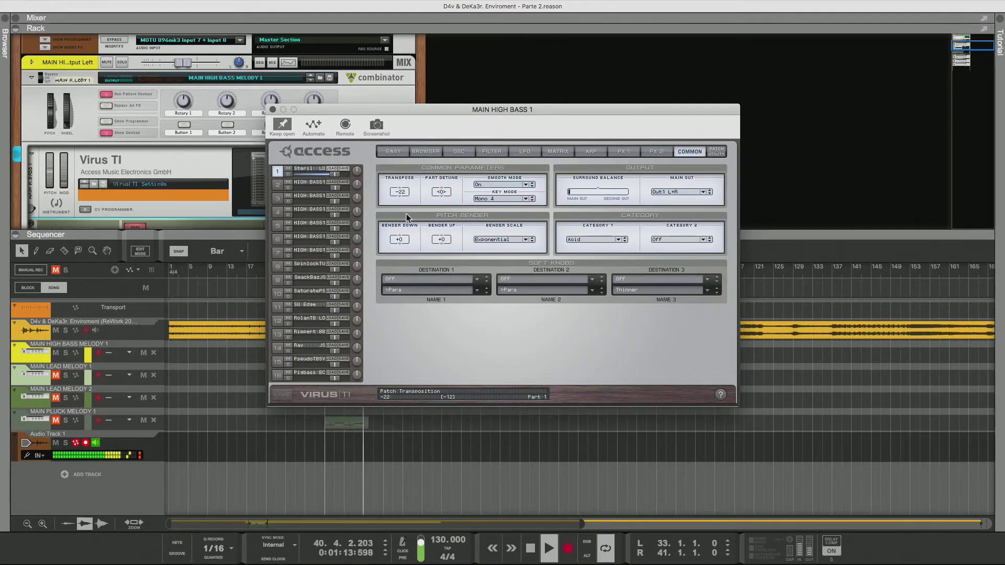
left_click(427, 152)
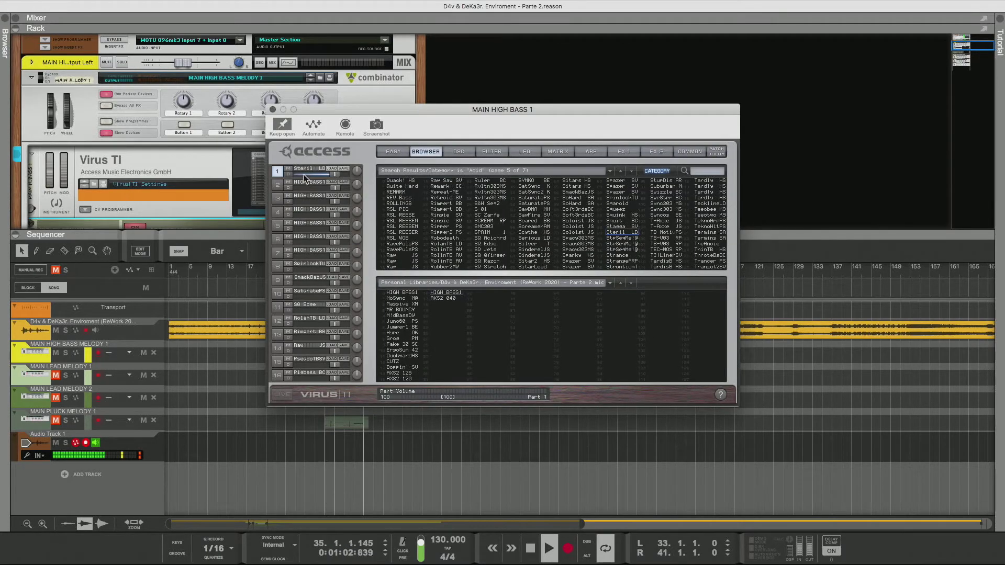
- Audition the patches from the first StpSeqMe!0 through Strance and StrontiumT to Suburban M
left_click(614, 239)
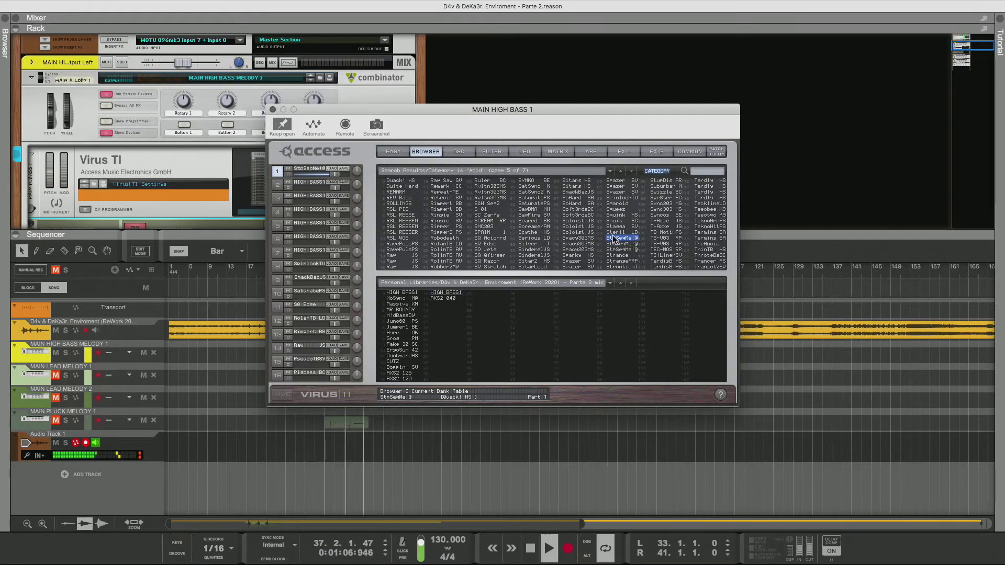
key("Down")
key("Down")
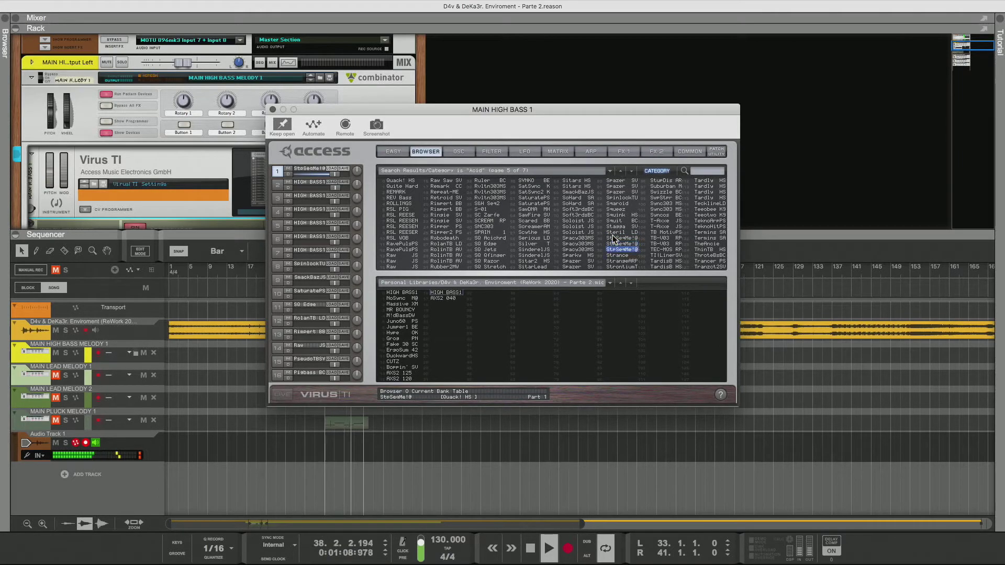
key("Down")
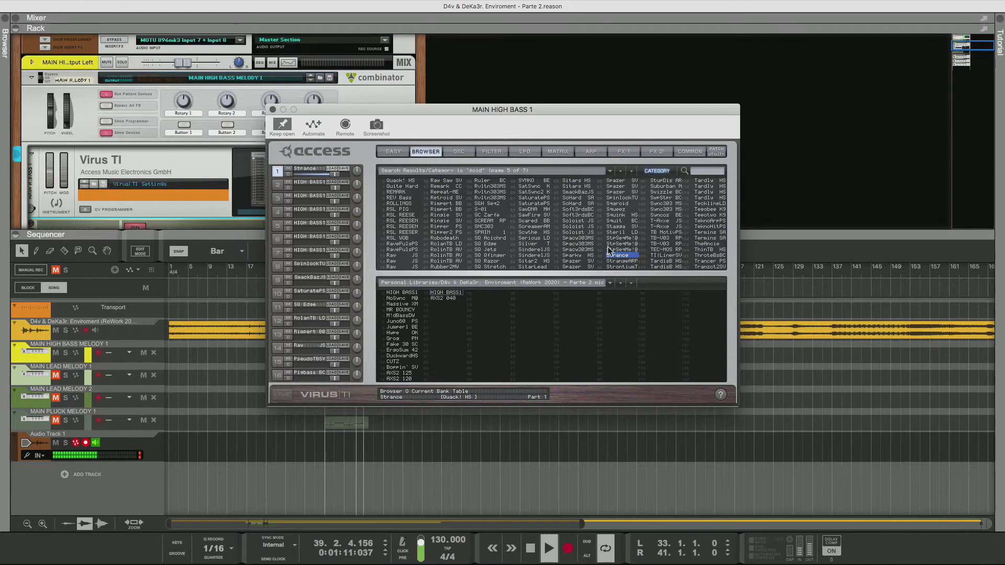
key("Down")
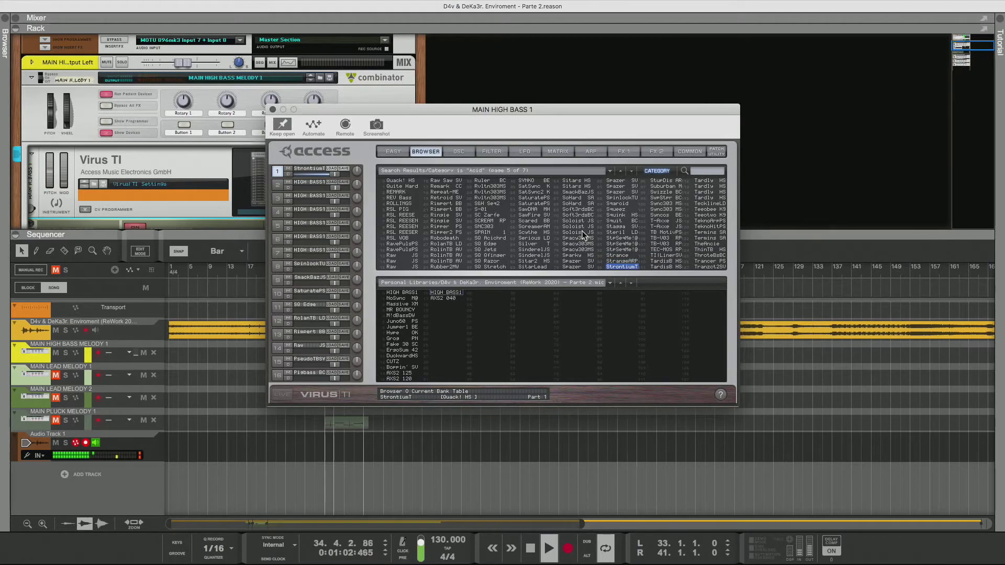
key("Down")
key("Down")
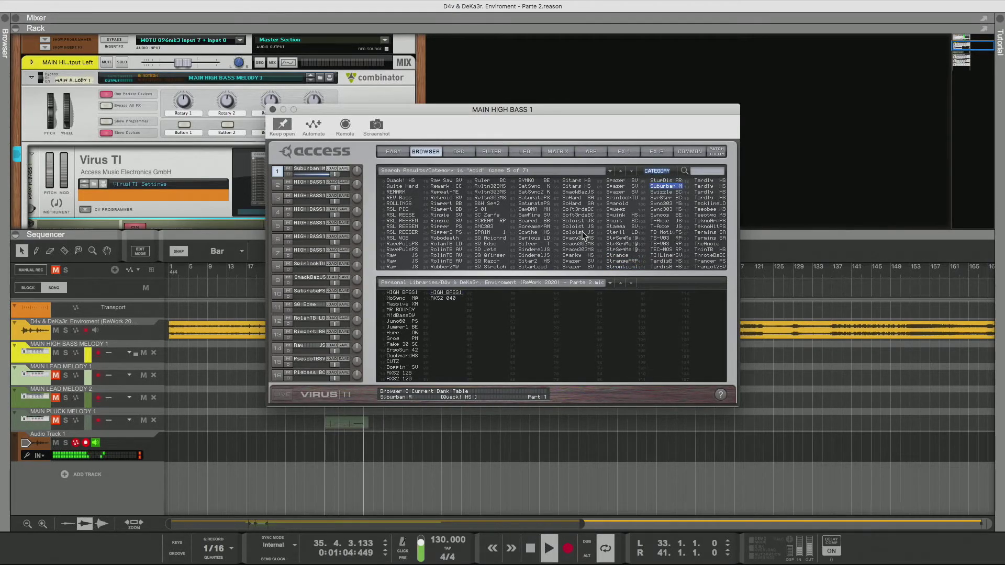
scroll(253, 200, "up", 3)
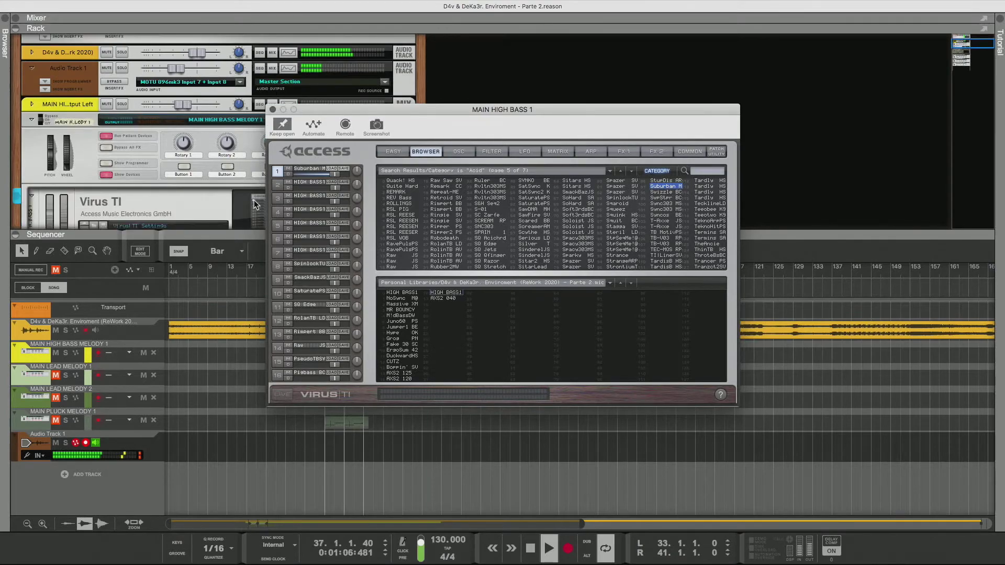
- Audition the Swizzle BC patch and the one directly below it, raising Audio Track 1's level to -9.49 dB
left_click(668, 192)
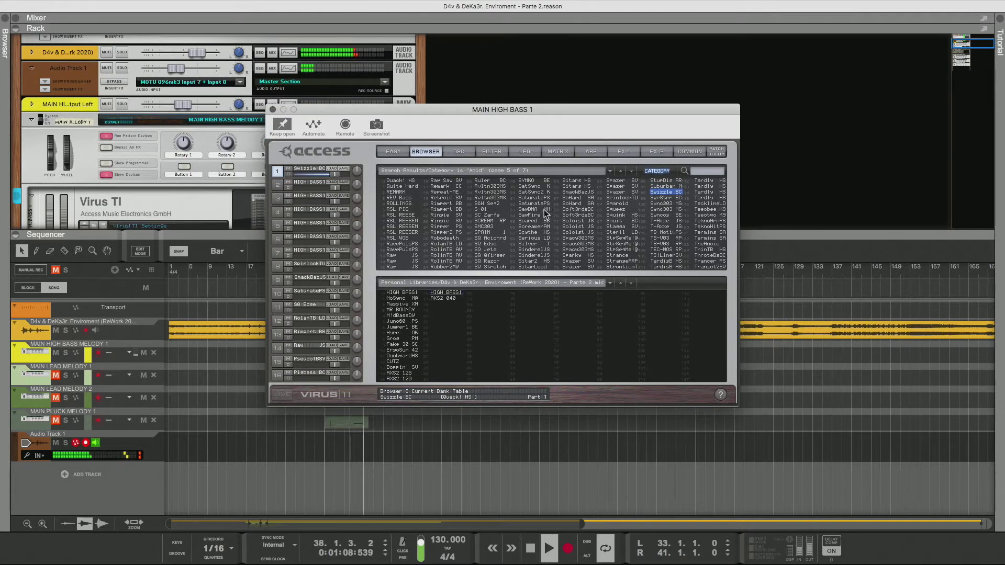
left_click_drag(175, 71, 181, 68)
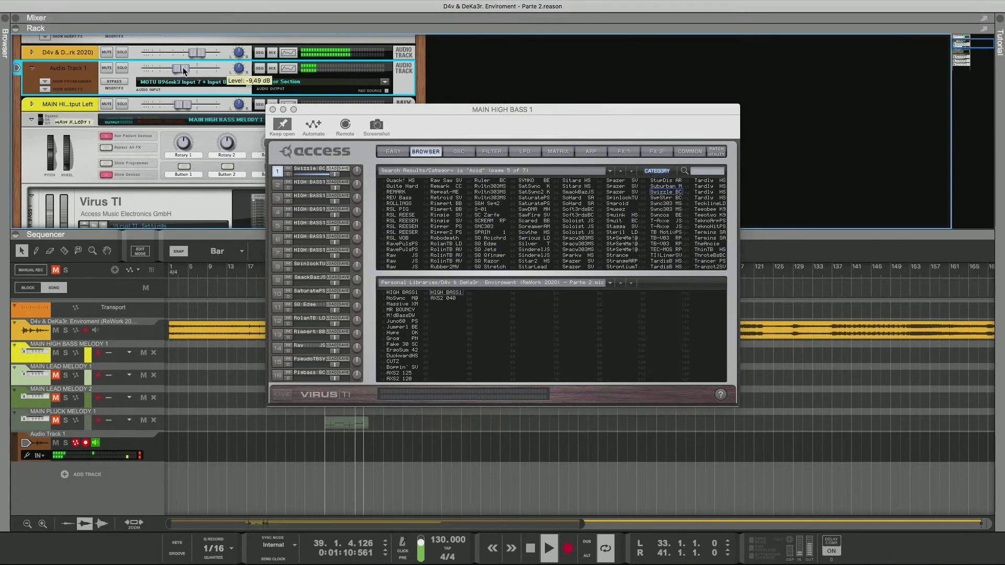
left_click(673, 198)
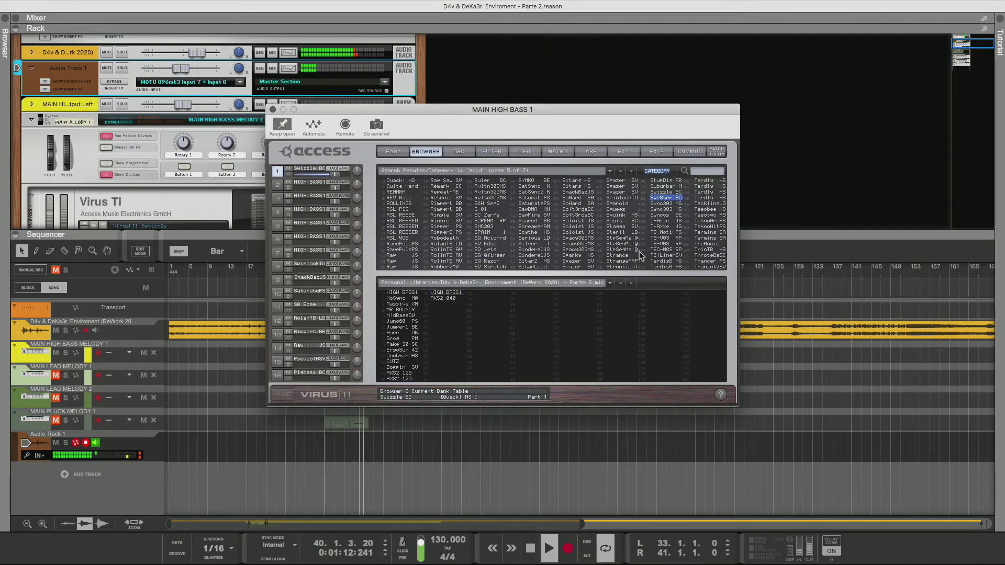
- Try the first Sync303 MS patch with its transpose lowered to -33
key("Down")
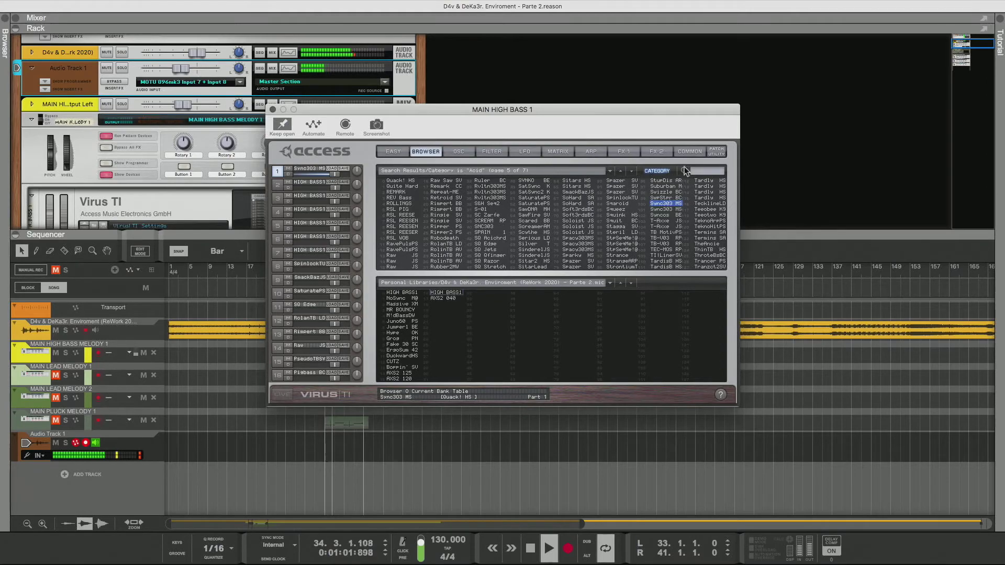
left_click(692, 151)
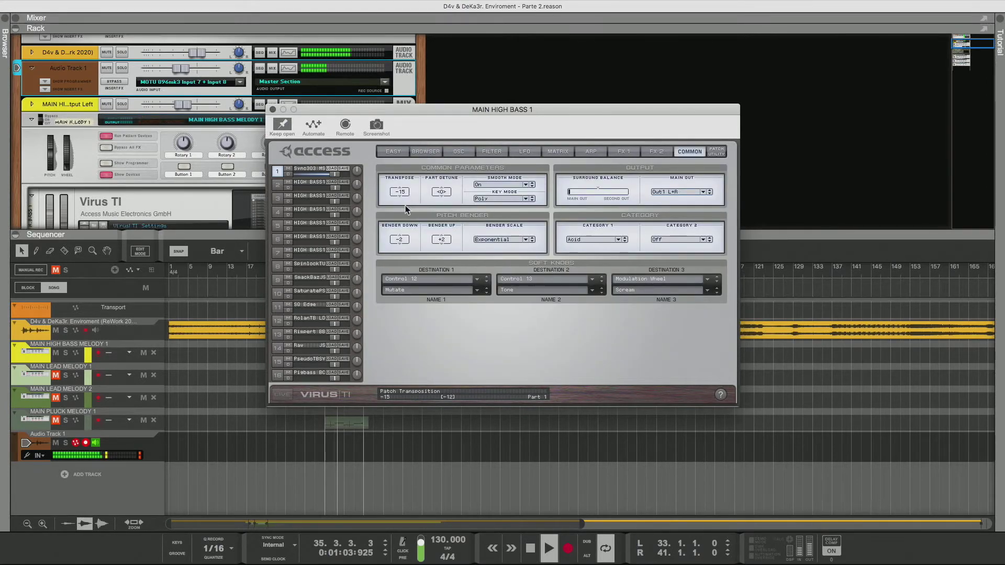
left_click_drag(405, 205, 404, 208)
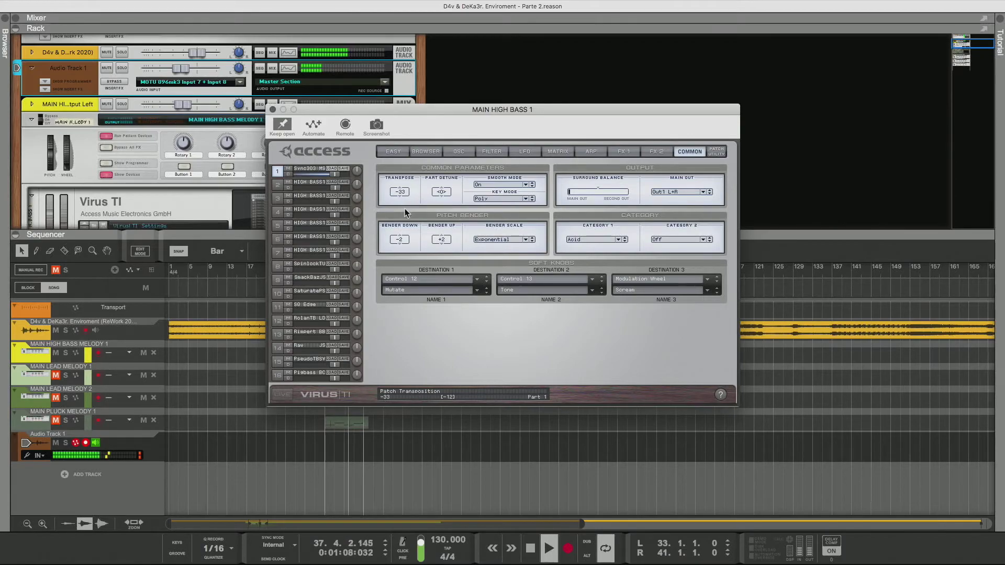
- Audition the patches from Syncos BE down to TB MotivPS
left_click(425, 151)
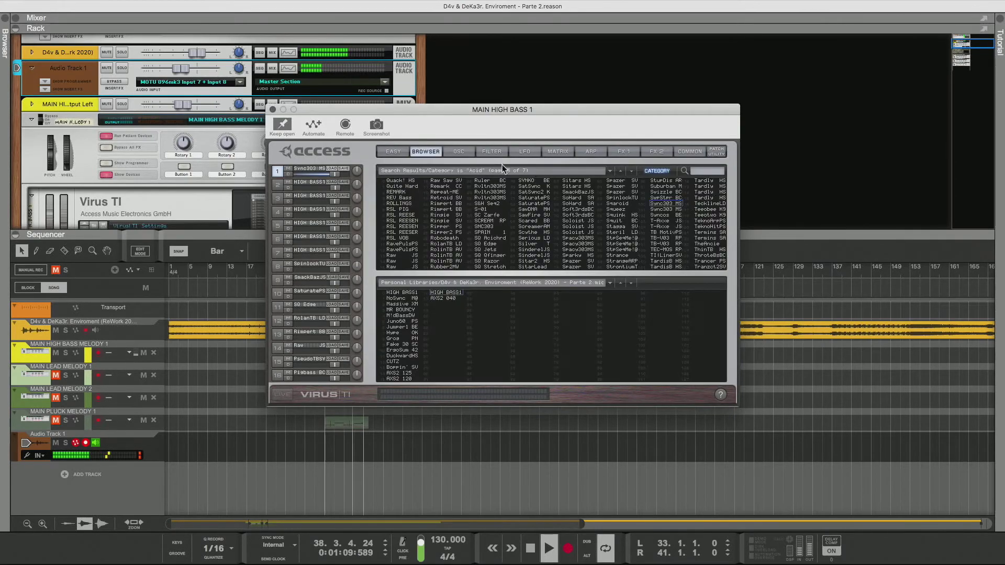
left_click(675, 215)
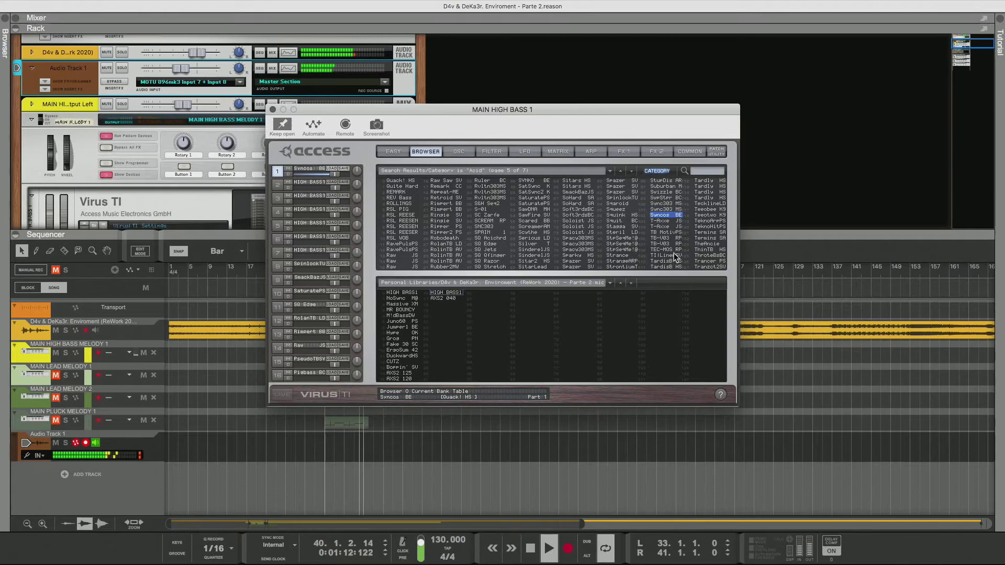
key("Down")
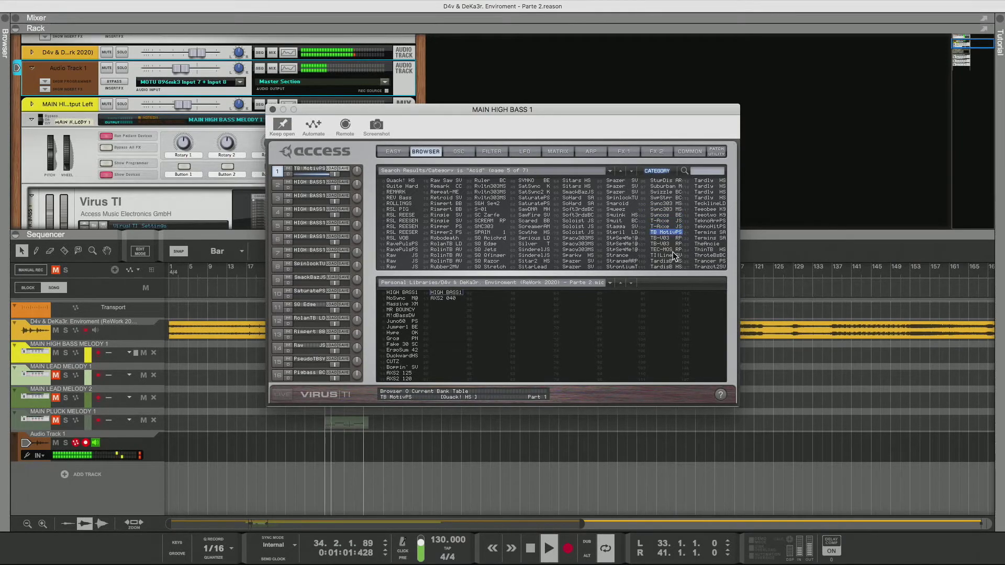
- Set the TB MotivPS patch's transpose to -24 and copy the patch from part 1 to part 7
left_click(681, 153)
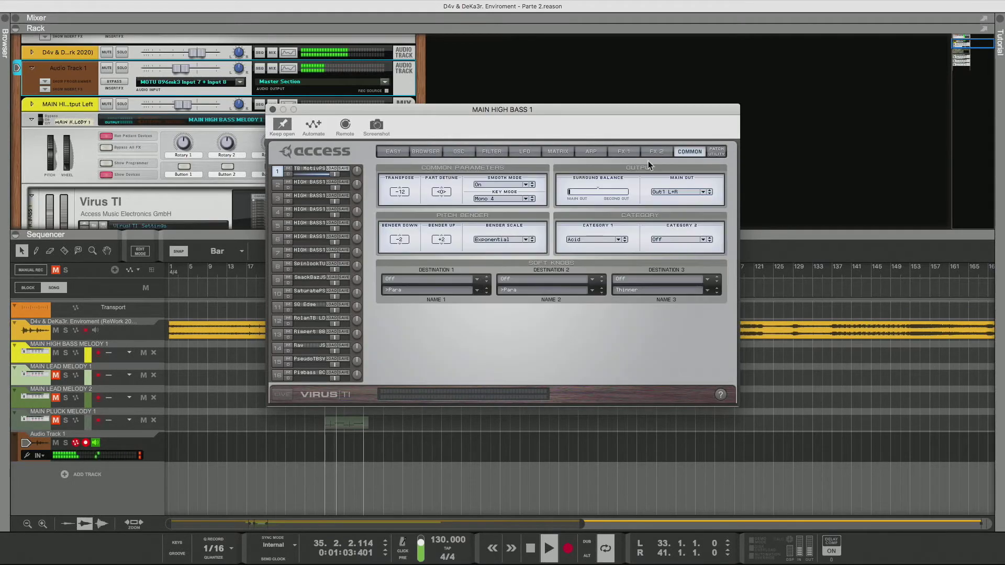
left_click_drag(403, 212, 403, 215)
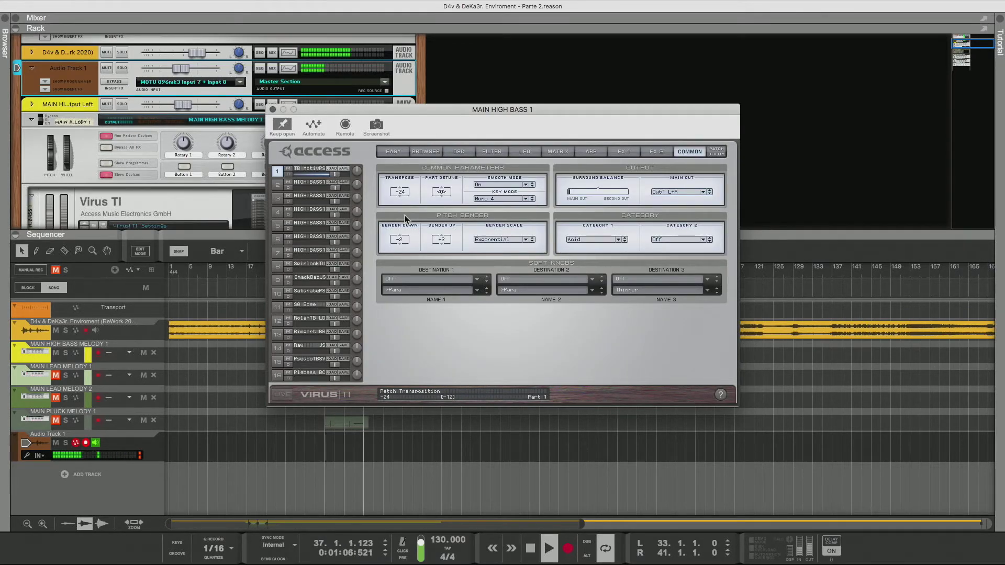
left_click(436, 153)
left_click_drag(309, 171, 313, 252)
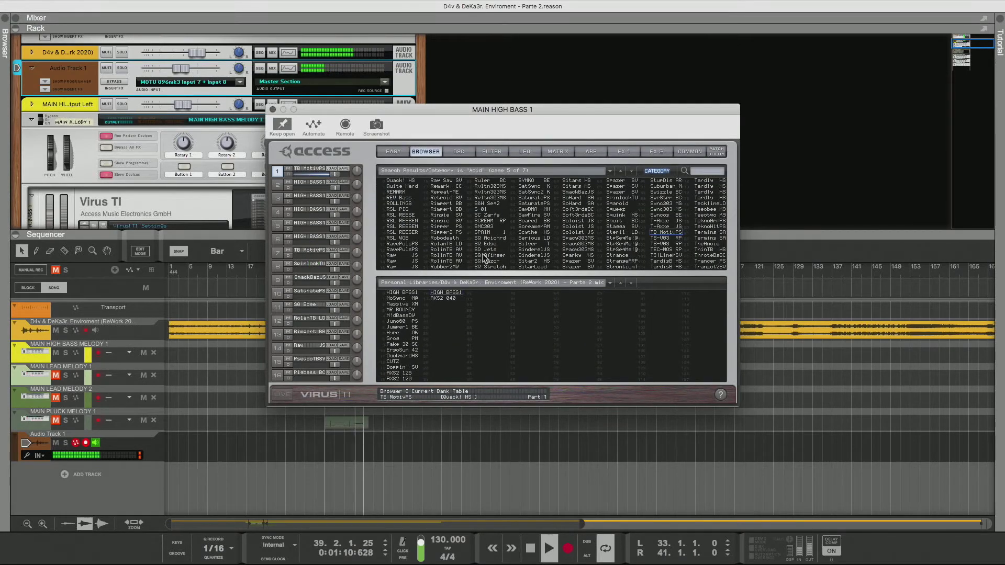
- Try the TB-V03 RP patch with its transpose lowered to -23 and check its oscillator and filter settings
left_click(661, 238)
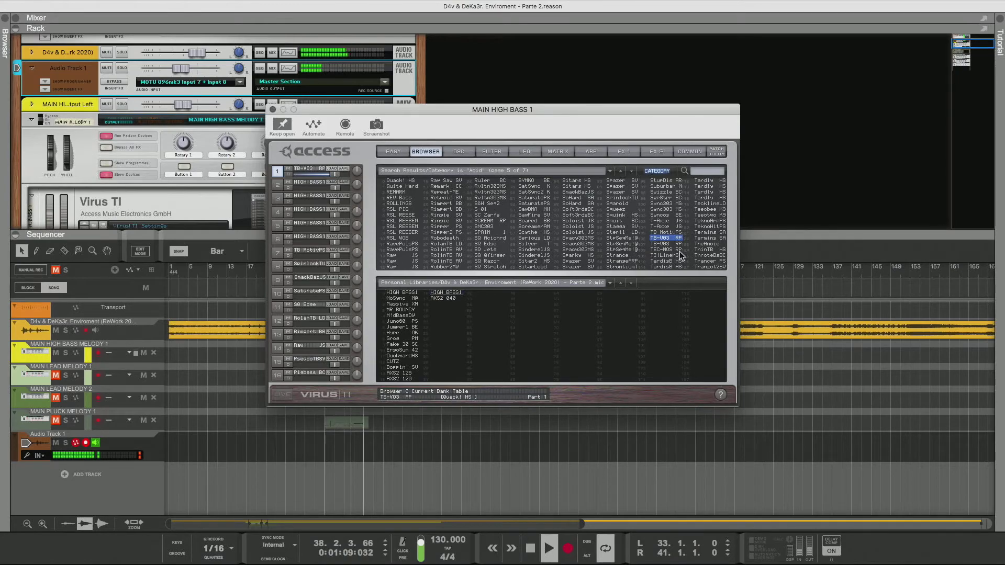
key("Down")
key("Up")
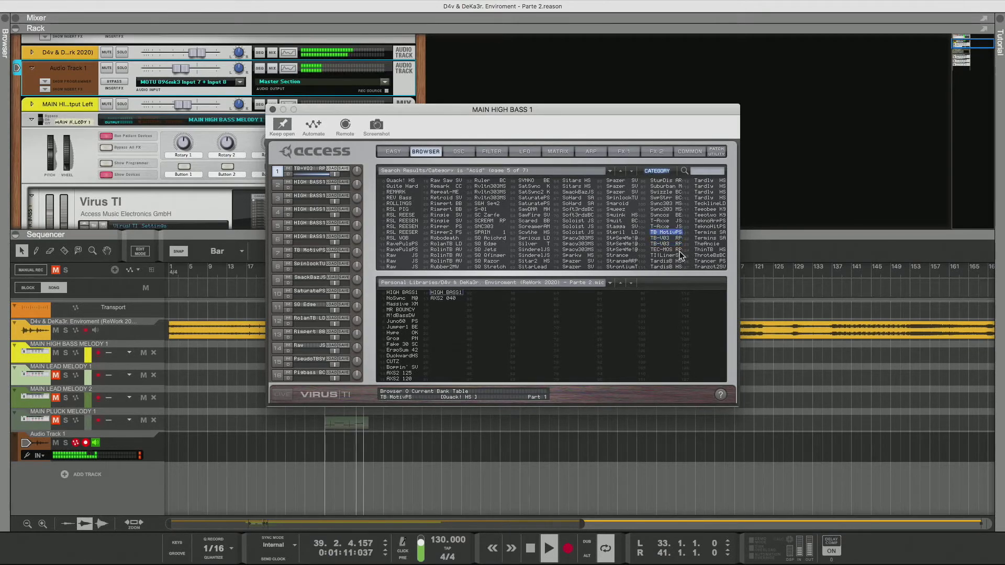
left_click(685, 152)
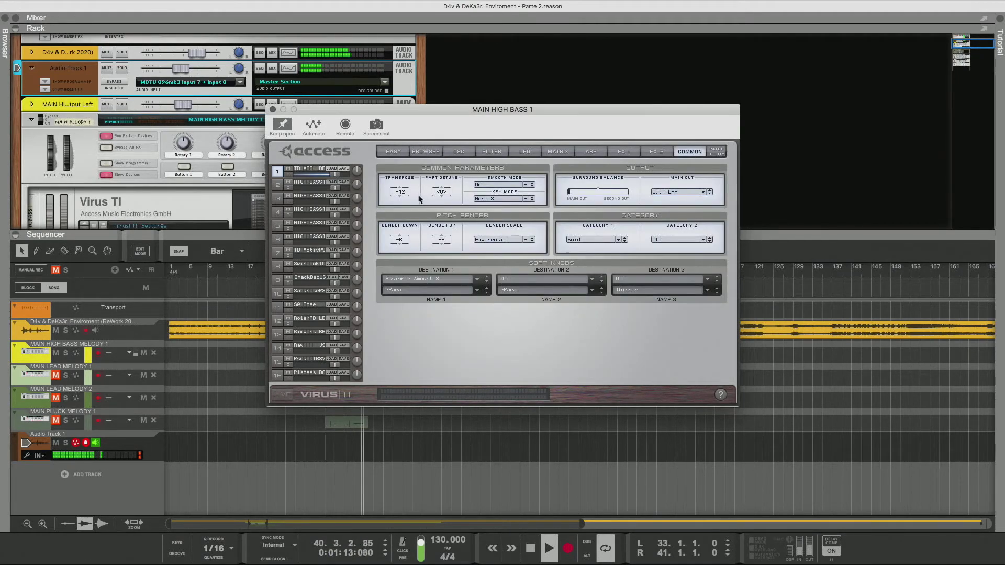
left_click_drag(404, 201, 405, 218)
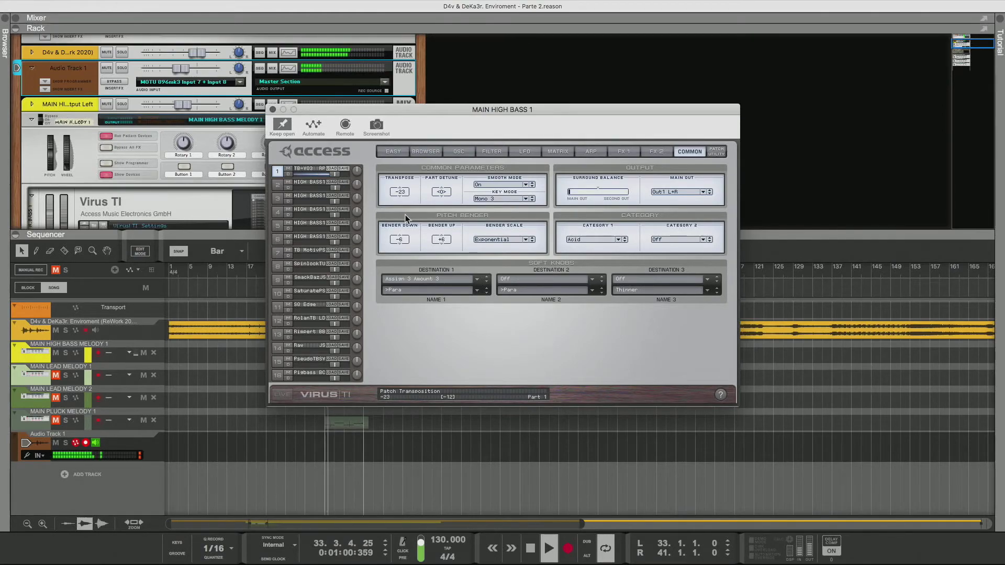
left_click(460, 152)
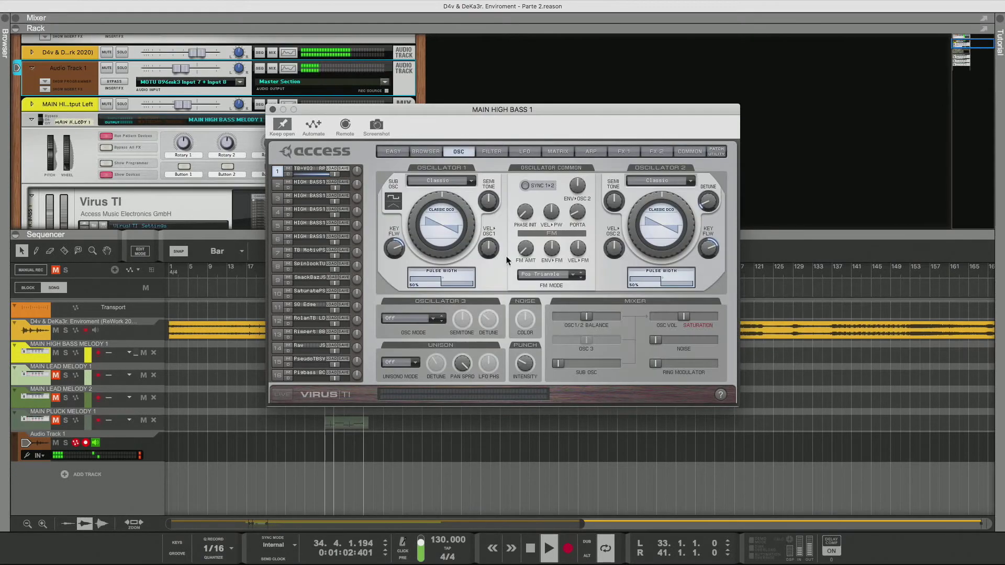
left_click(486, 152)
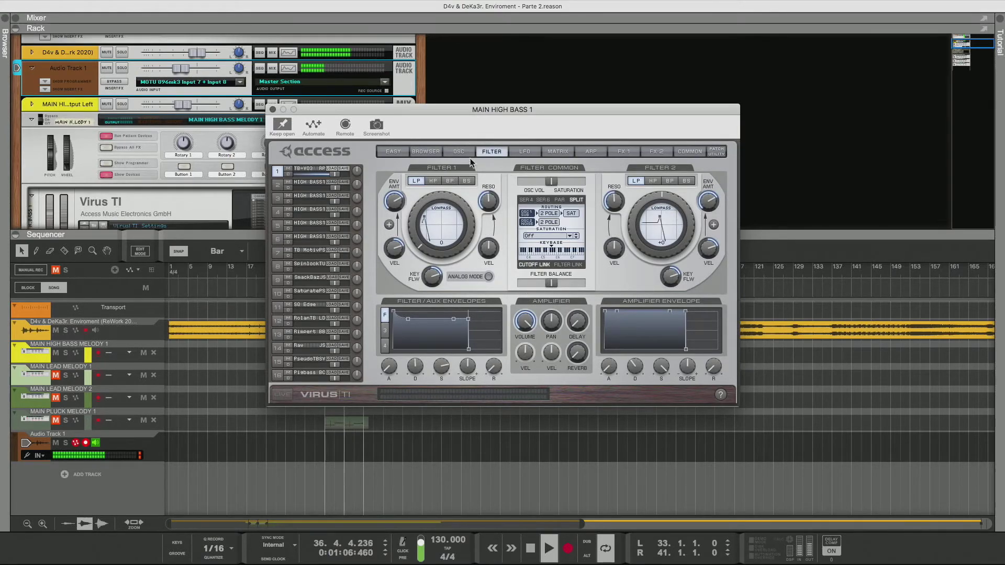
left_click(424, 152)
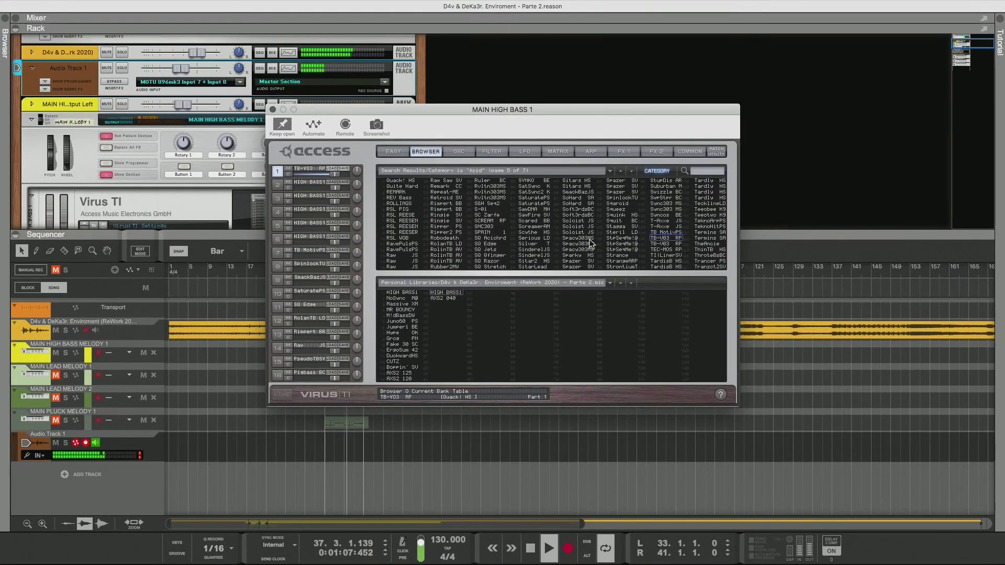
- Audition the patches from TEC-MOS RP through the TardisB HS entries to the fourth Tardlv HS
left_click(666, 248)
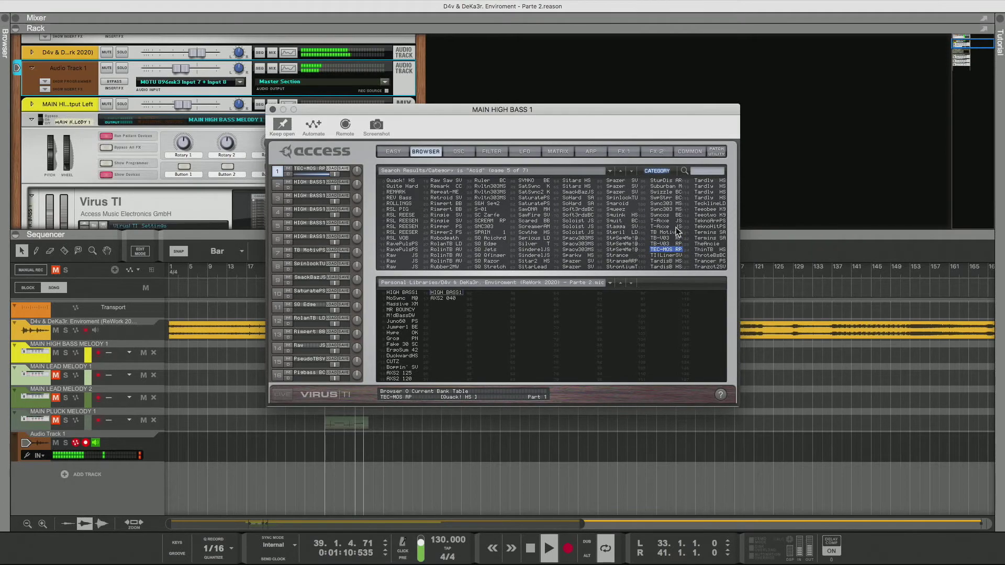
key("Down")
key("Down")
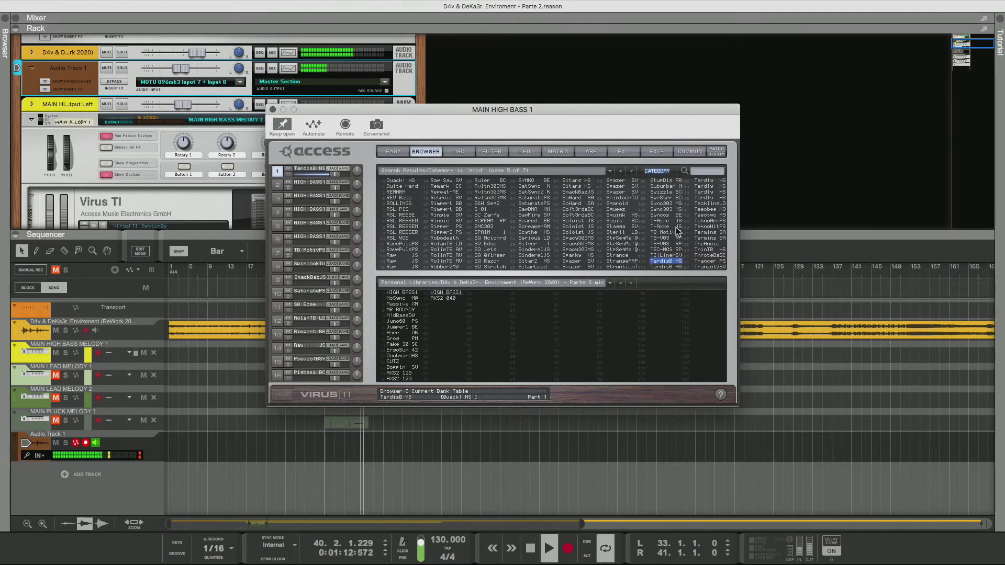
key("Down")
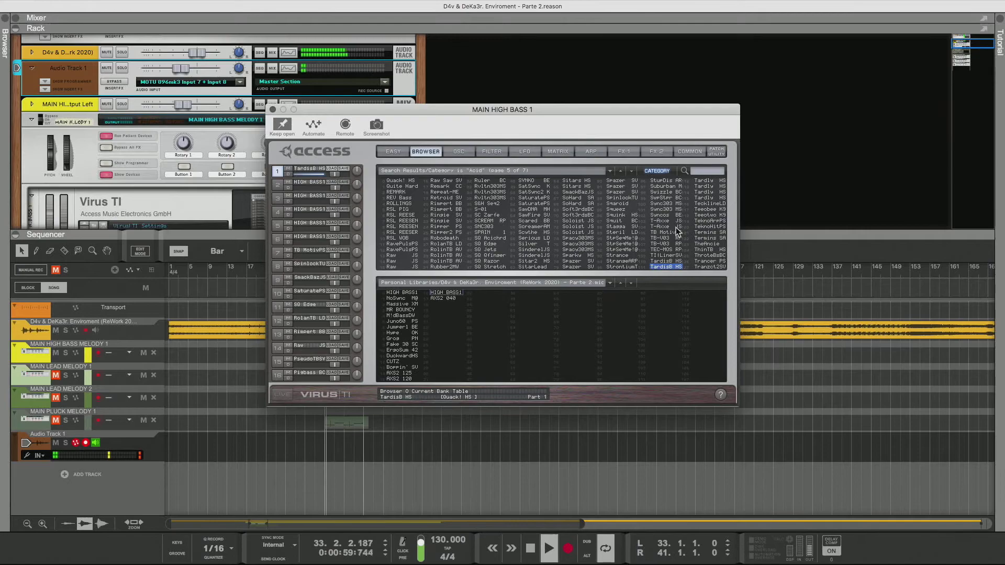
key("Down")
key("Down")
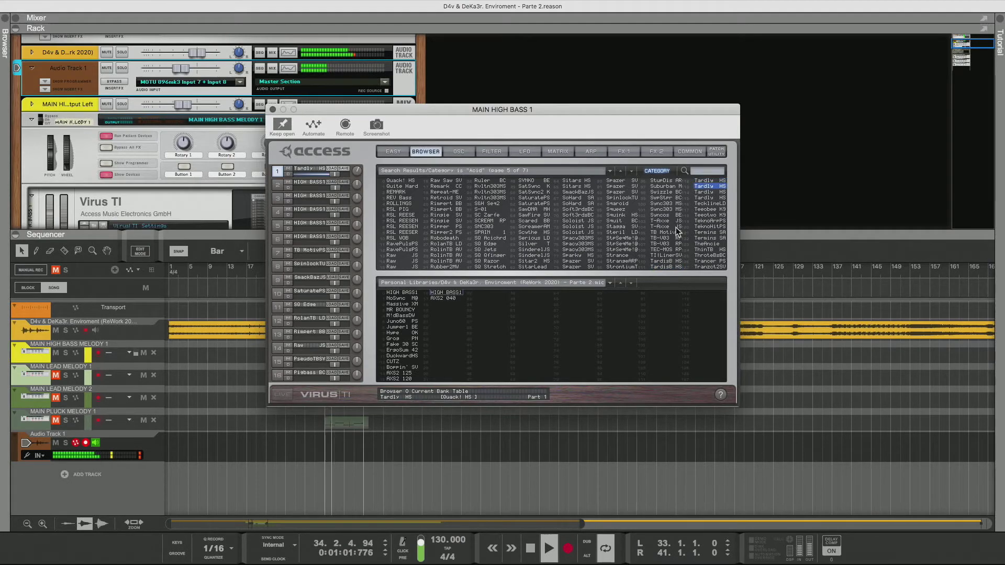
key("Down")
key("Down")
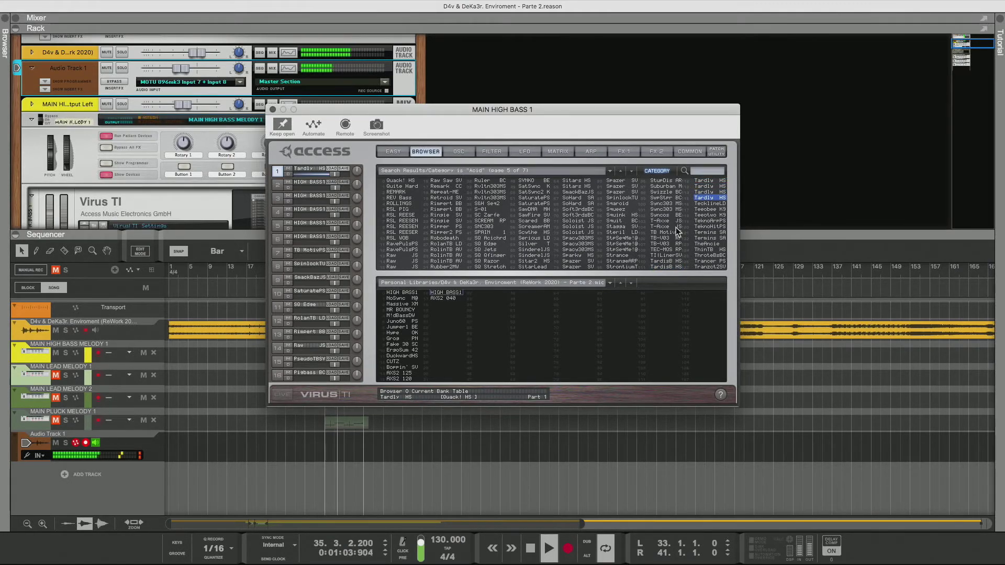
- Audition the patches from TecklineLD through Teotwo K9 to the first Termina SA
key("Down")
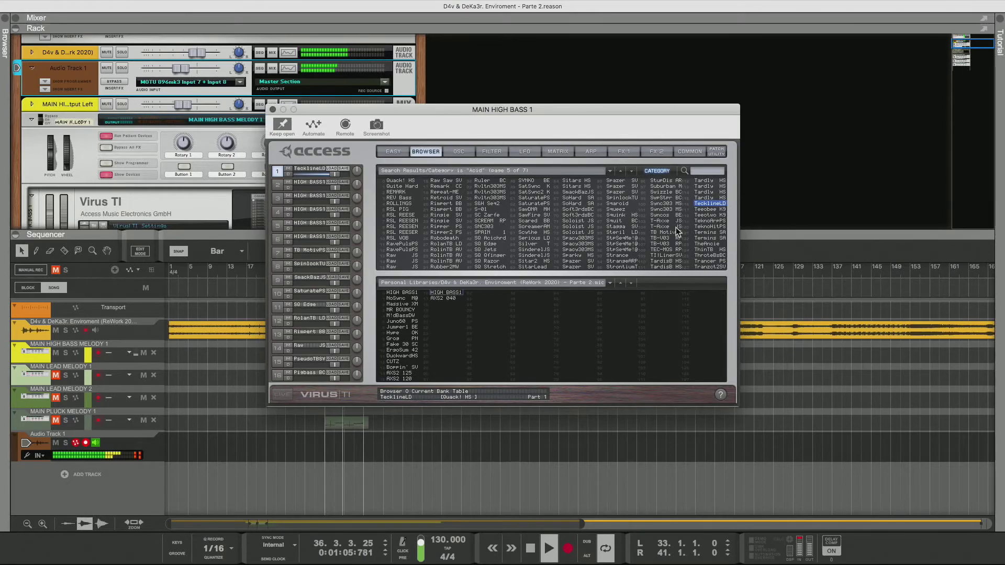
key("Down")
key("Down")
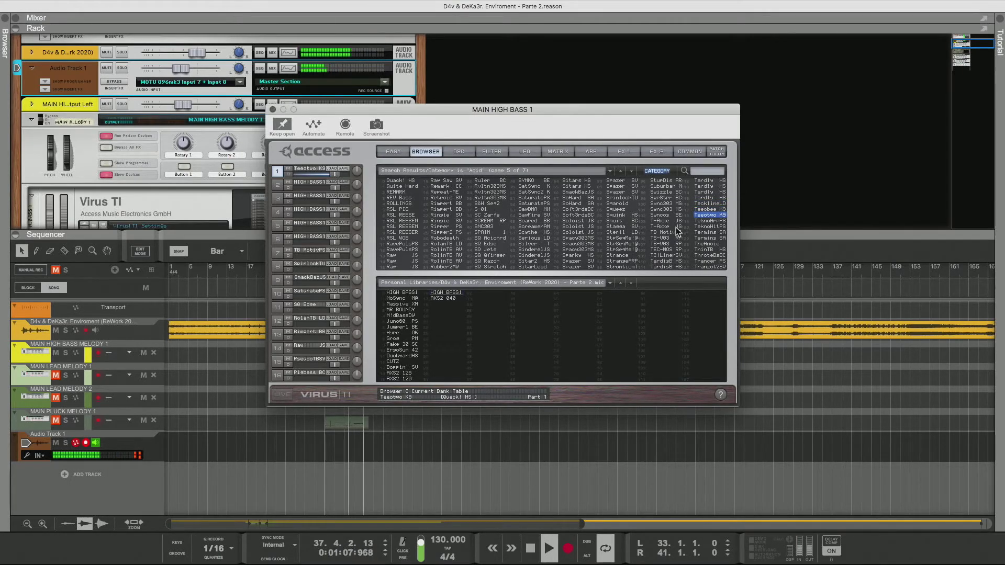
key("Down")
key("Down")
key("Down")
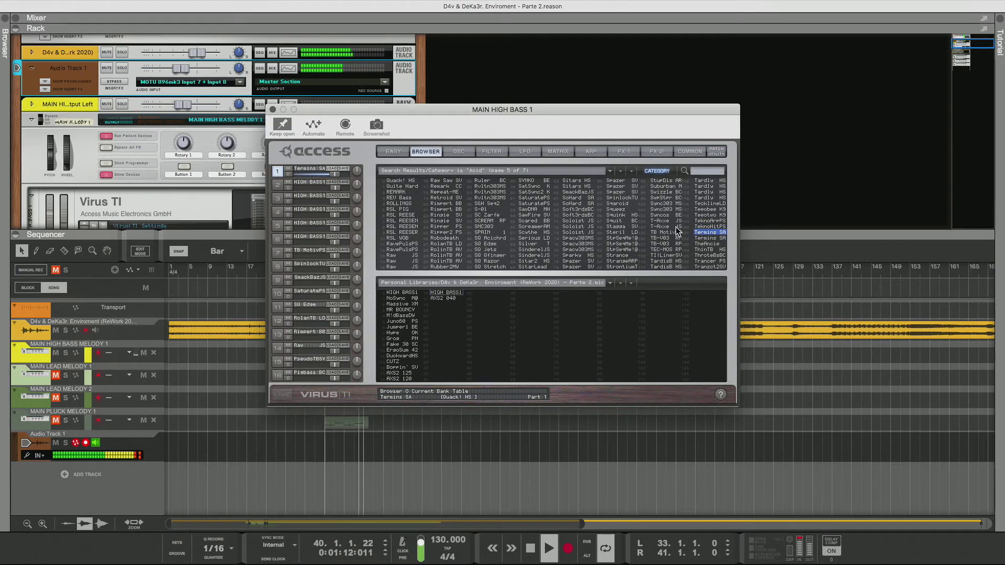
- Try the first Termina SA patch with a lower patch volume and its transpose at Off
left_click(501, 151)
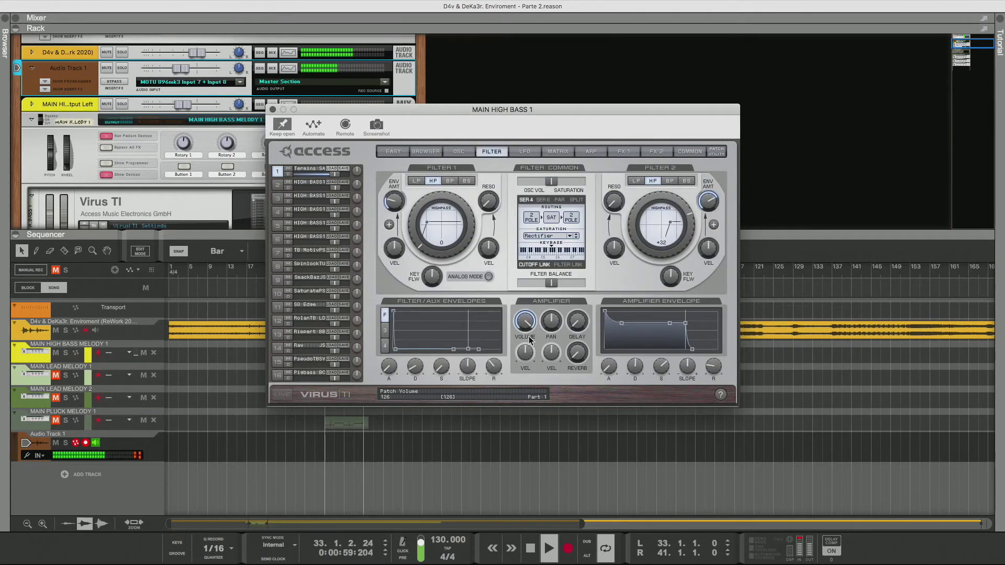
left_click(690, 151)
left_click_drag(411, 182, 432, 140)
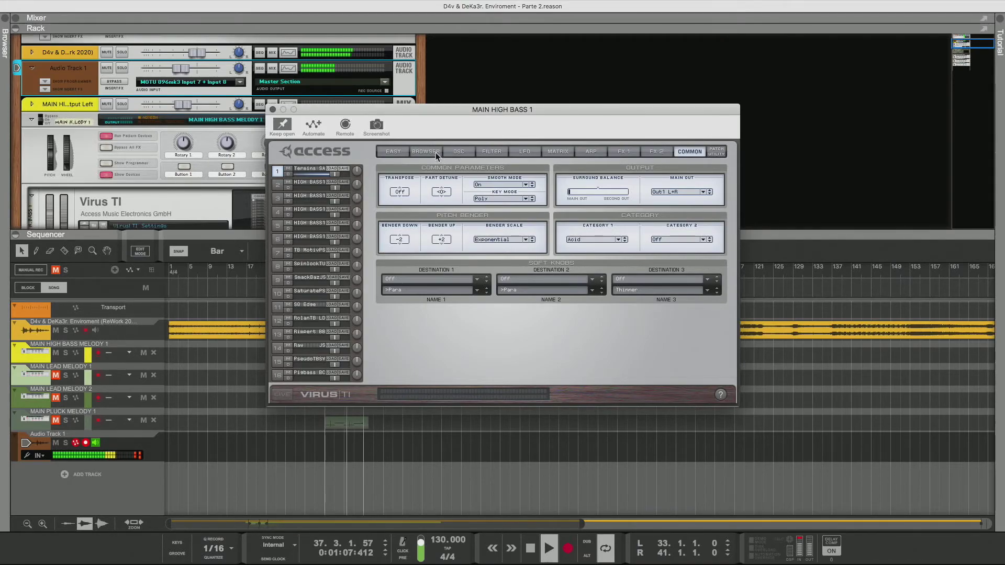
left_click(435, 151)
left_click(499, 152)
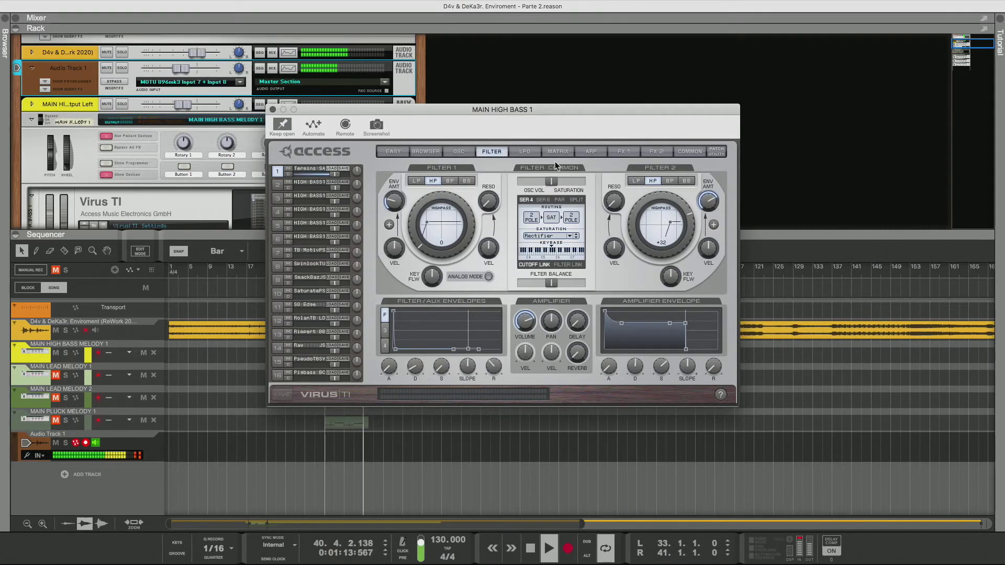
left_click(425, 152)
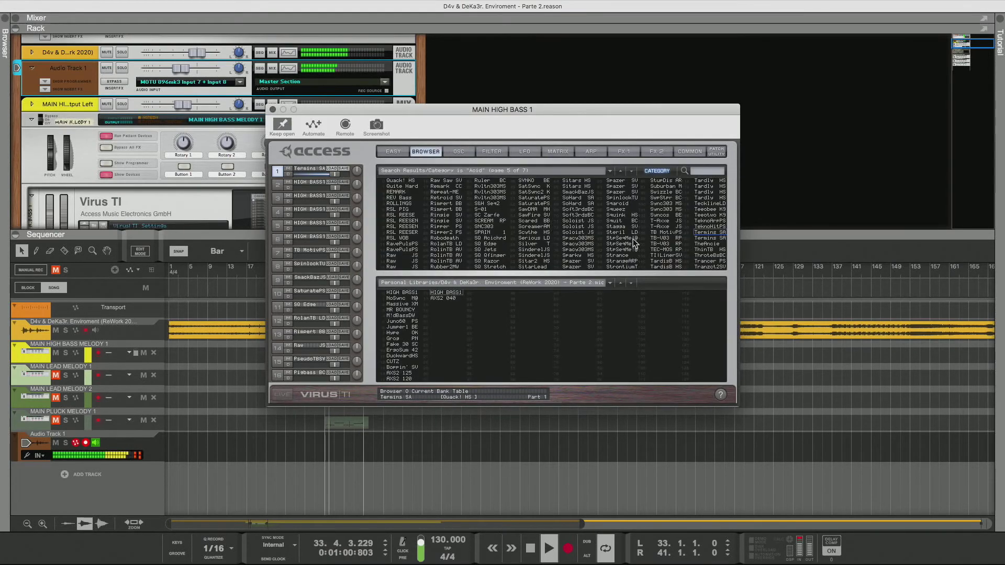
- Compare the two Termina SA patches with TheAncie and audition onward to ThinTB HS
key("Down")
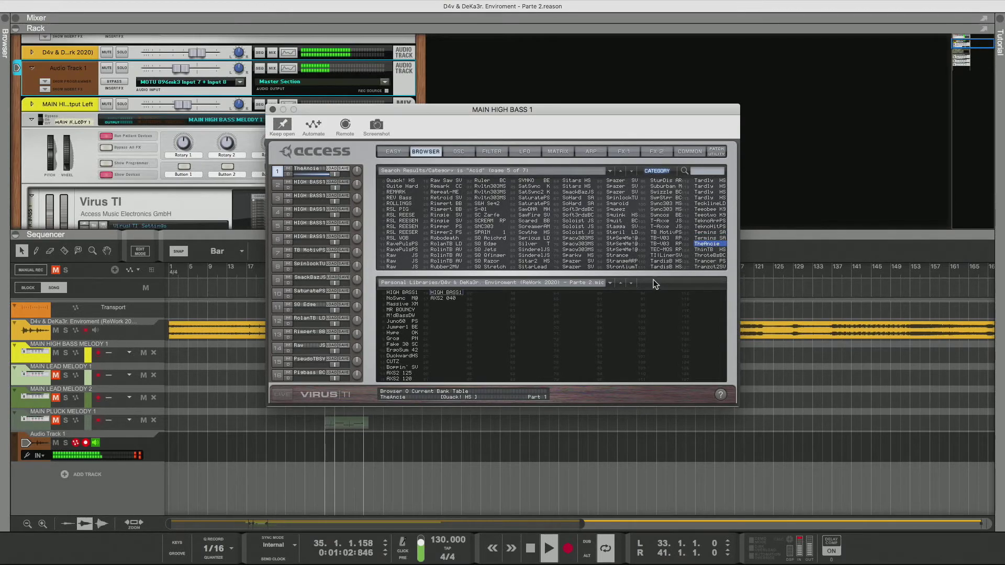
key("Up")
key("Up")
key("Down")
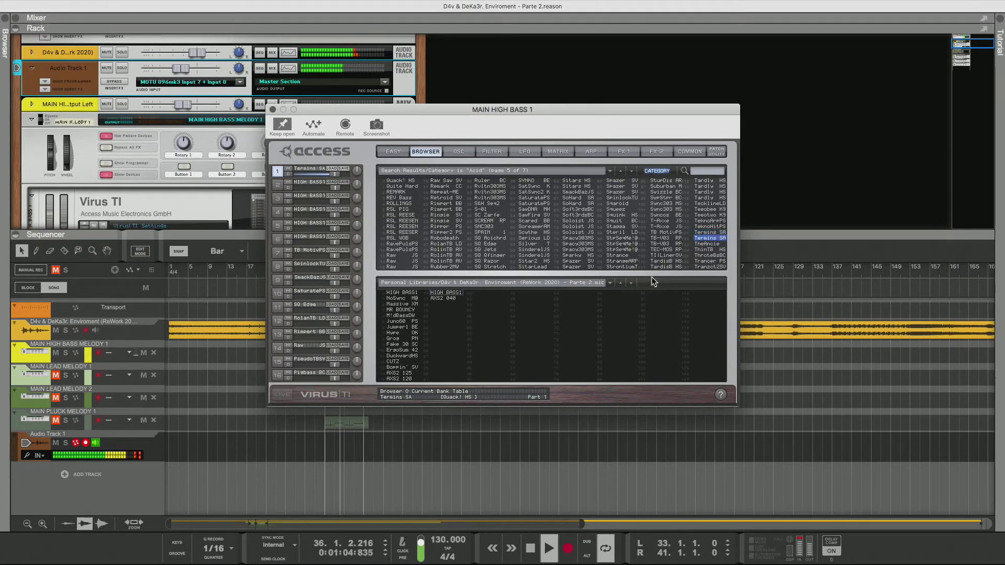
key("Down")
key("Down")
- Load the ThroteBsBC patch, set its transpose to +12 and copy it to part 6
key("Down")
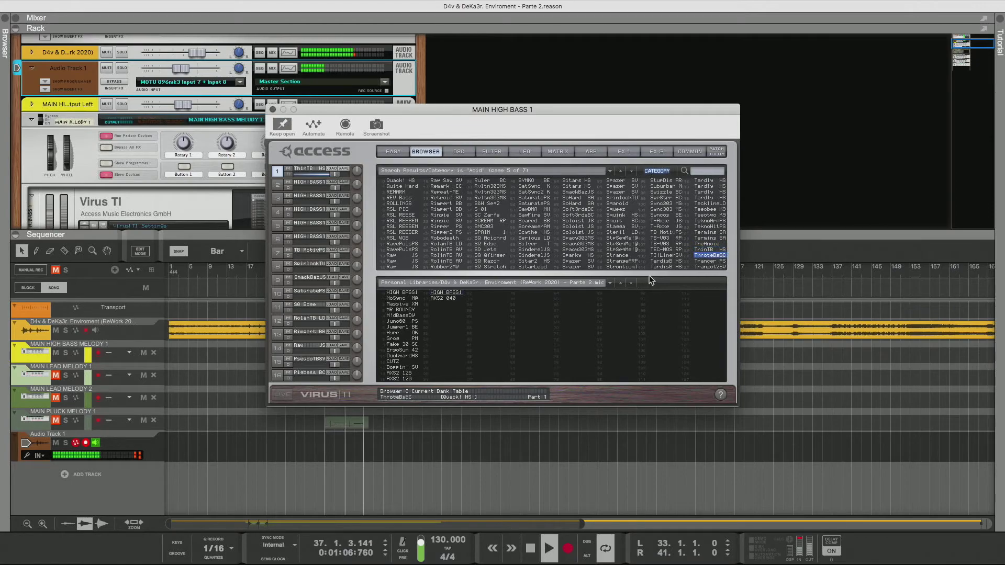
left_click(689, 151)
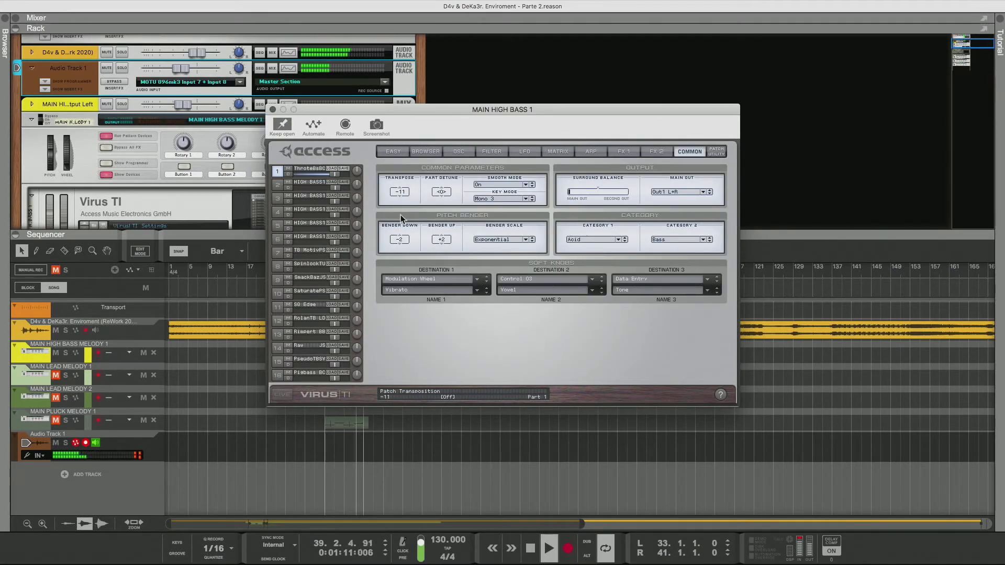
left_click_drag(400, 217, 426, 170)
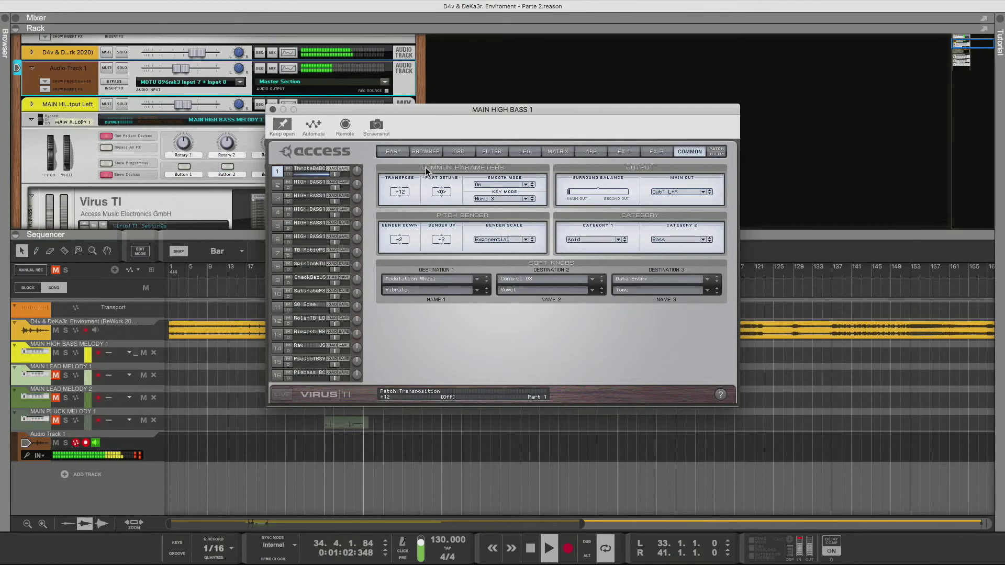
left_click(426, 151)
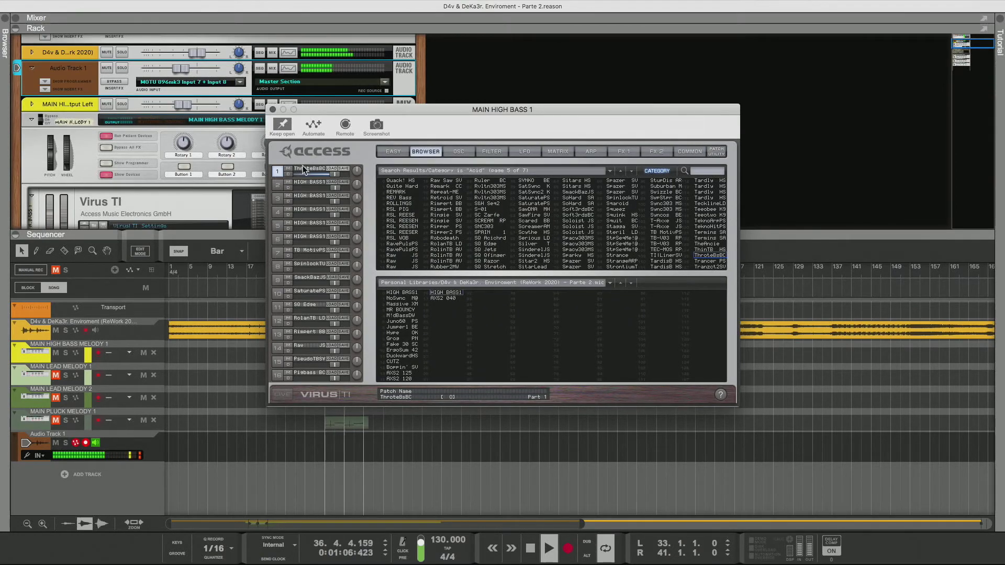
left_click_drag(303, 168, 314, 238)
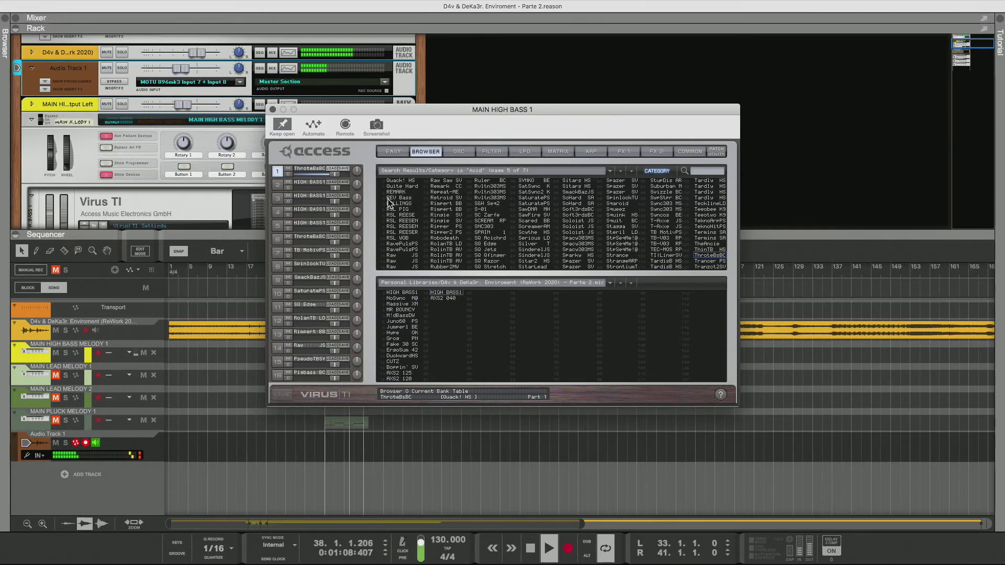
- Audition the last two patches on page 5 of the Acid results, from Trancer PS, and the TribeMC patch on page 6
left_click(718, 261)
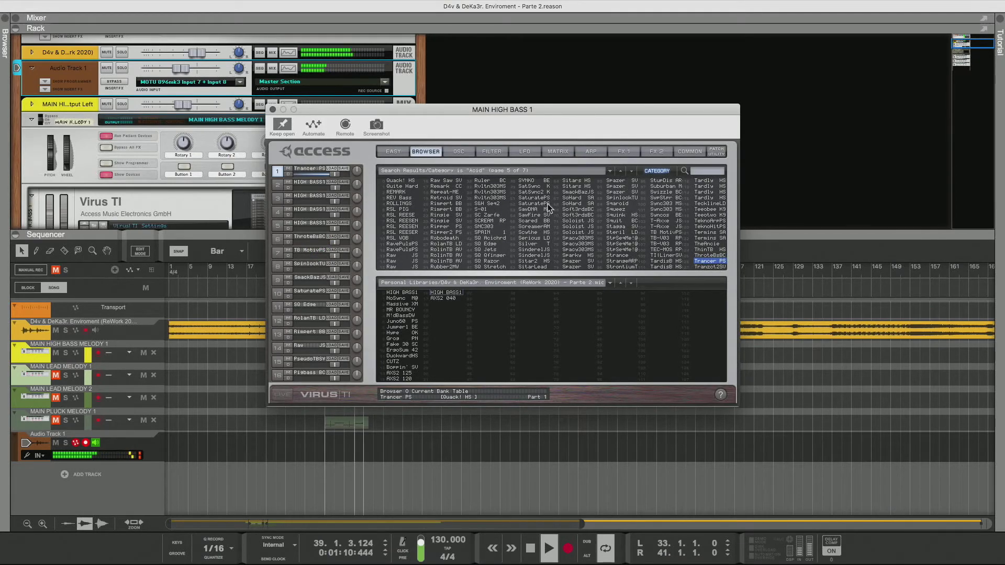
key("Down")
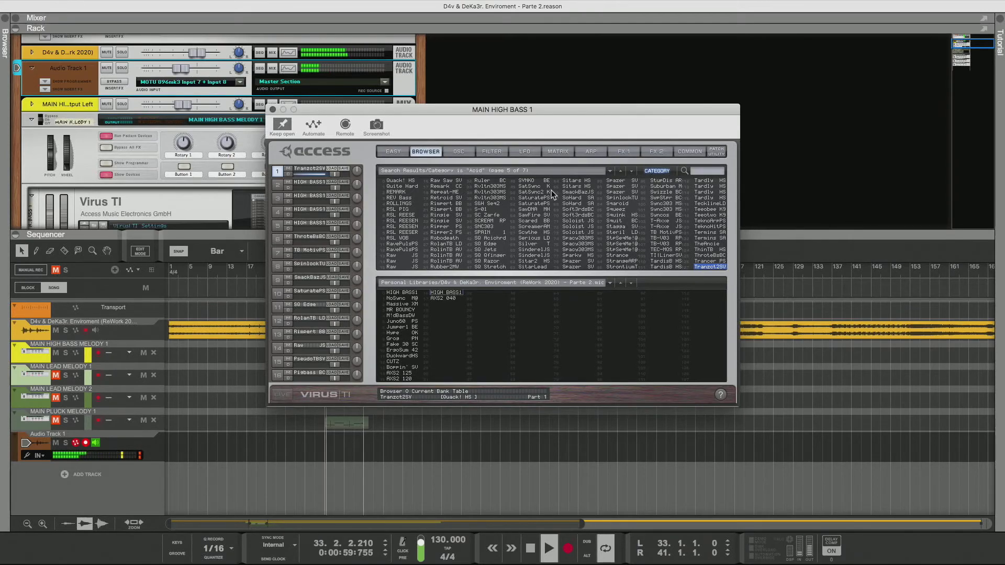
scroll(606, 194, "down", 1)
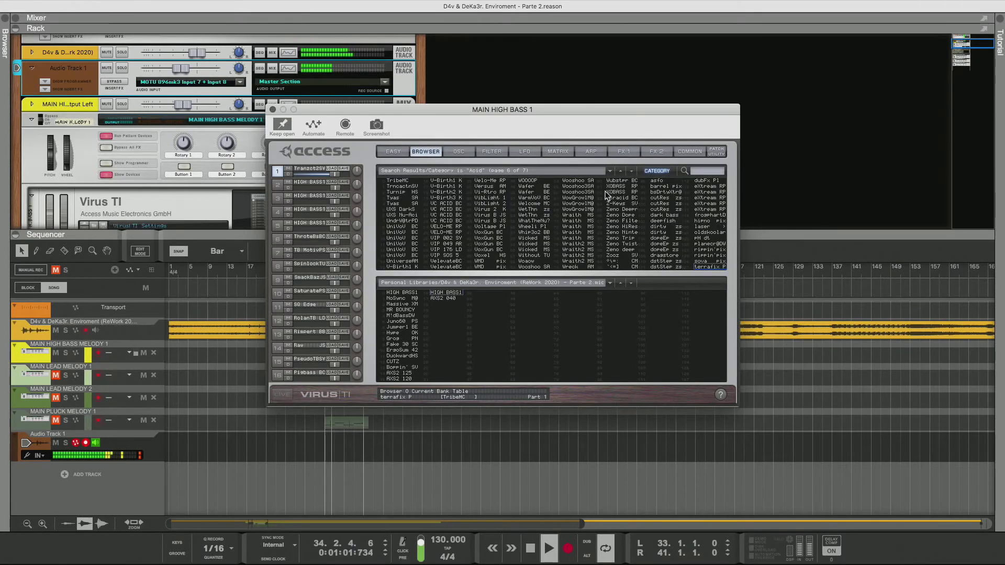
left_click(402, 180)
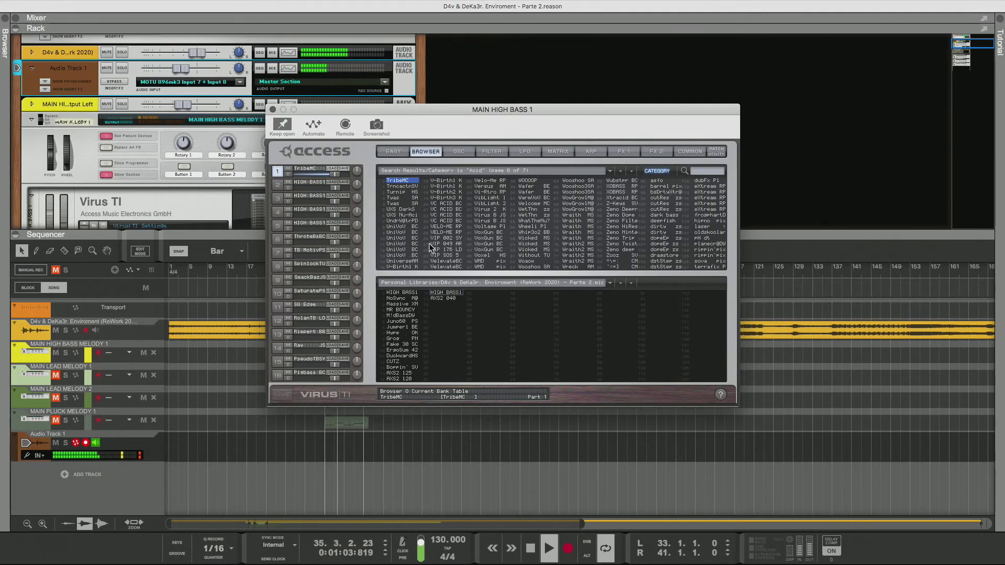
- Load the TrncactnSV patch, check its effects, transpose it down and copy it to part 5
key("Down")
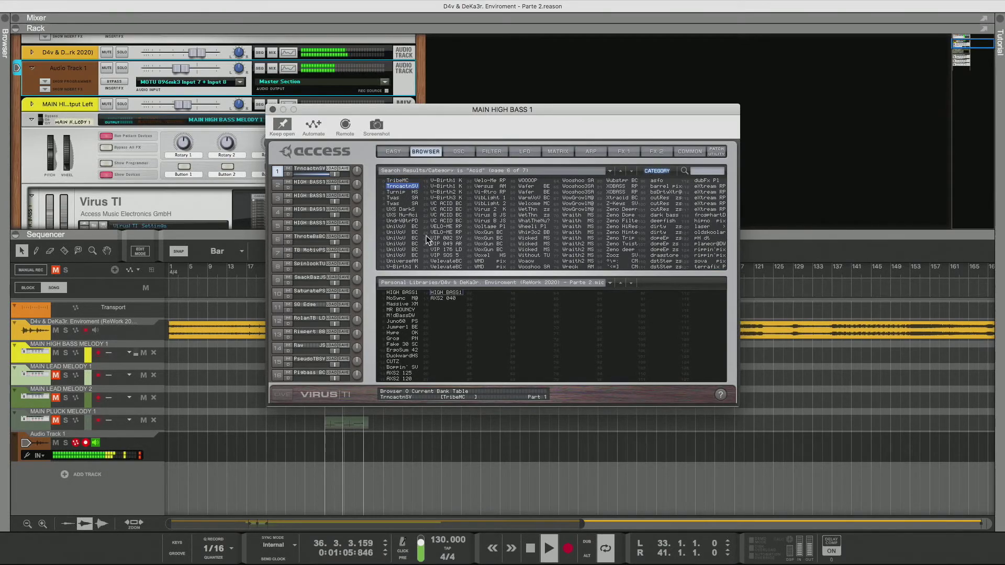
left_click(689, 152)
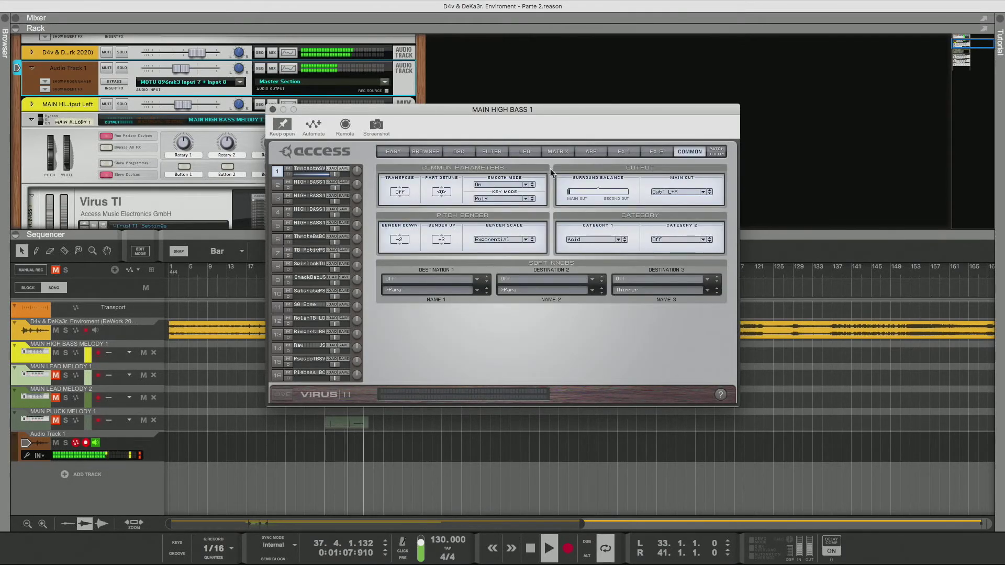
left_click(657, 151)
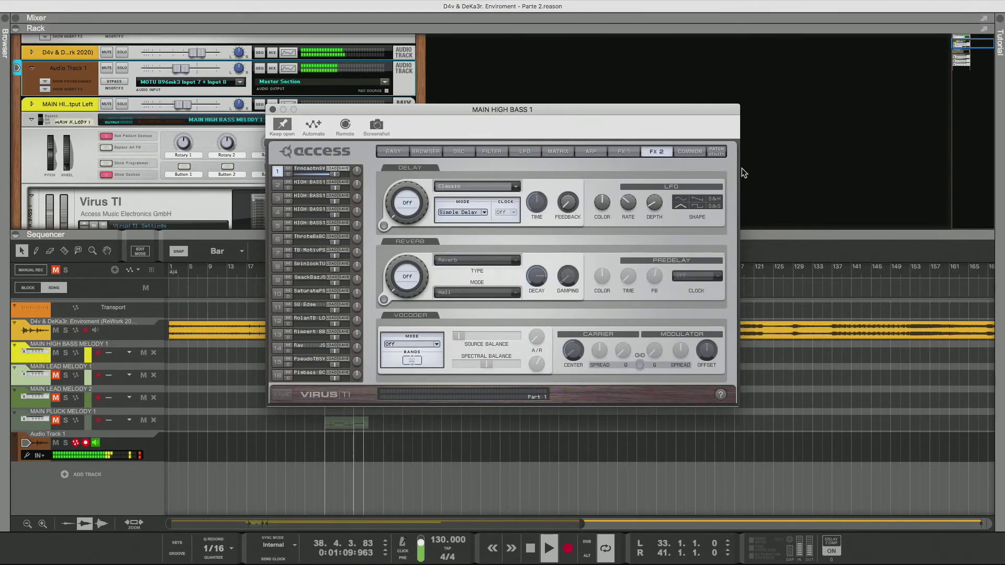
left_click(689, 152)
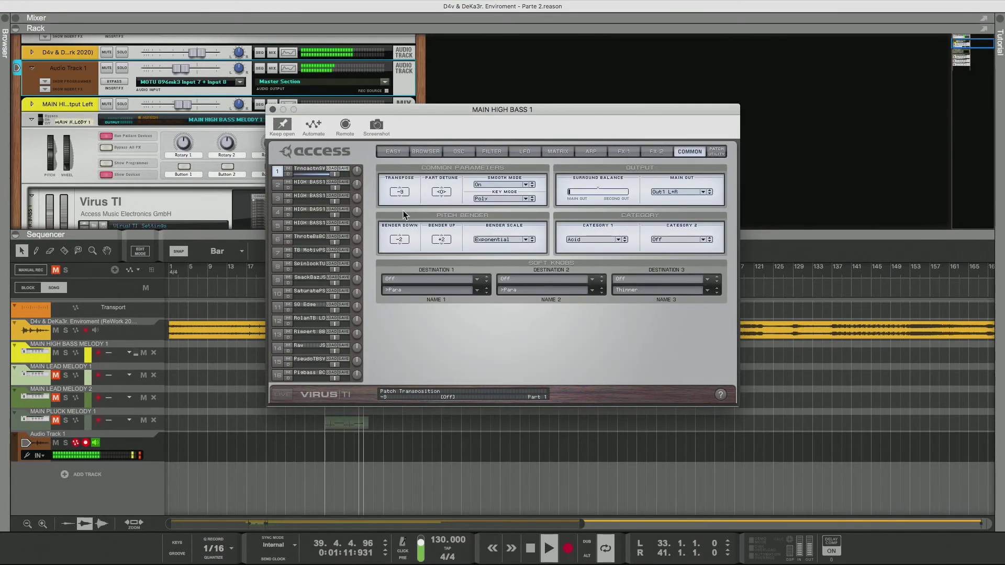
left_click(427, 151)
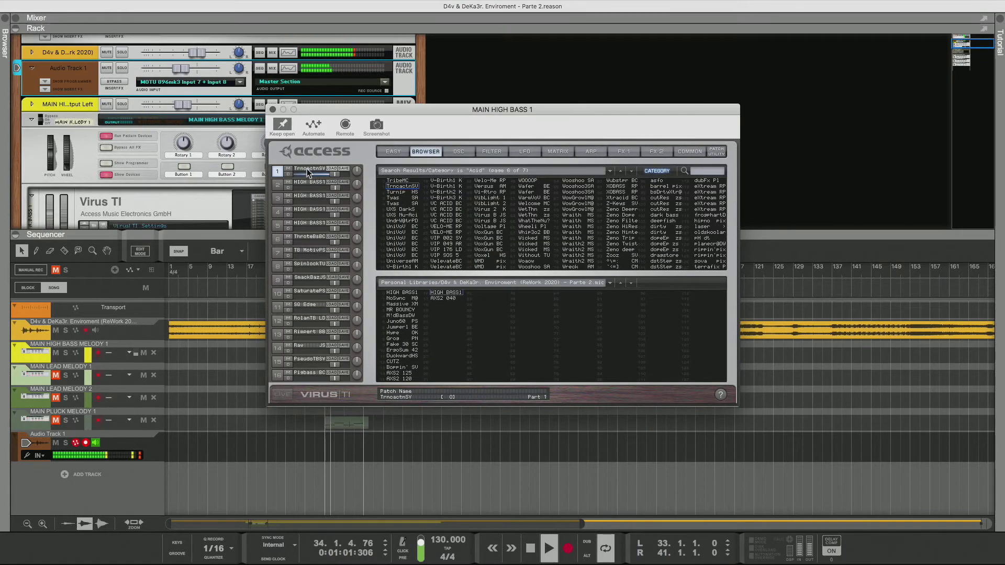
left_click_drag(307, 169, 311, 225)
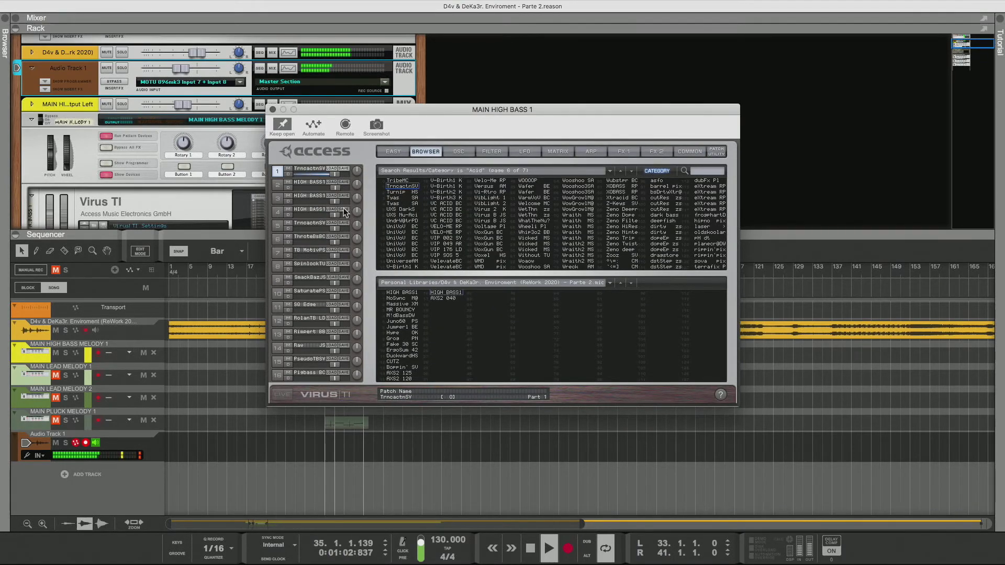
- Set the Turnip HS patch's transpose to -24 and copy it to part 4
left_click(400, 192)
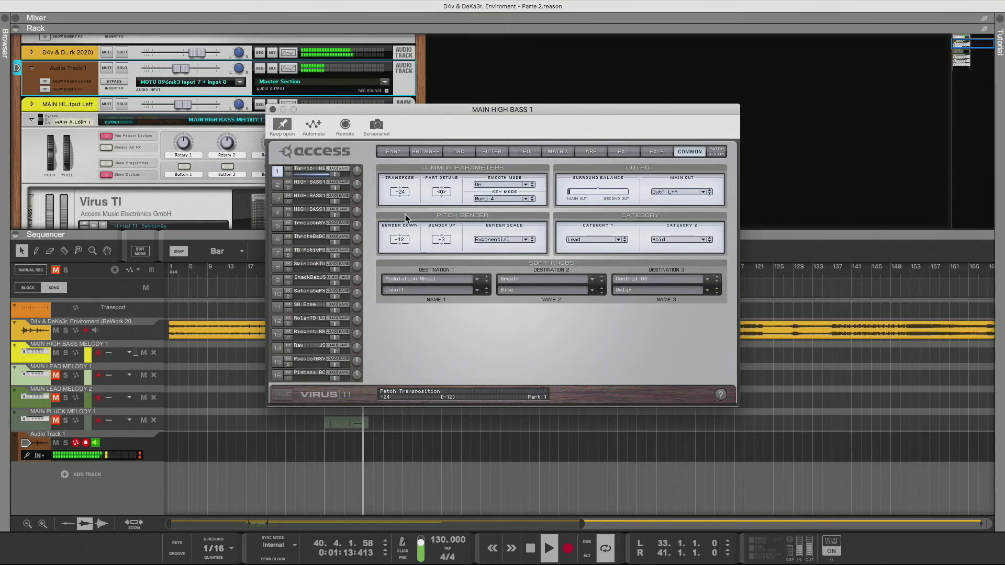
left_click_drag(305, 168, 303, 209)
- Load the first Twas SA patch, set its transpose to -36 and copy it to part 3
left_click(406, 197)
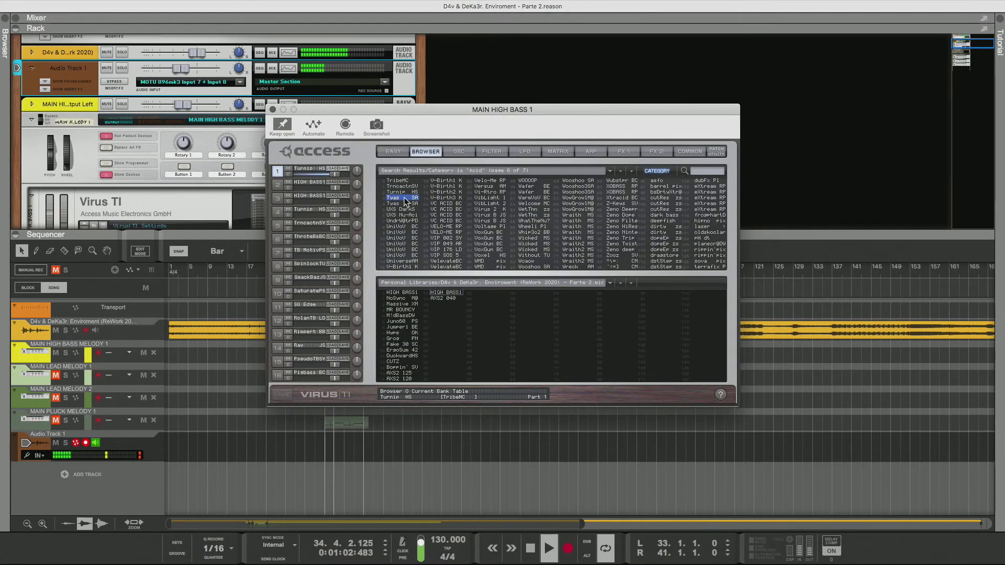
double_click(405, 199)
left_click(688, 151)
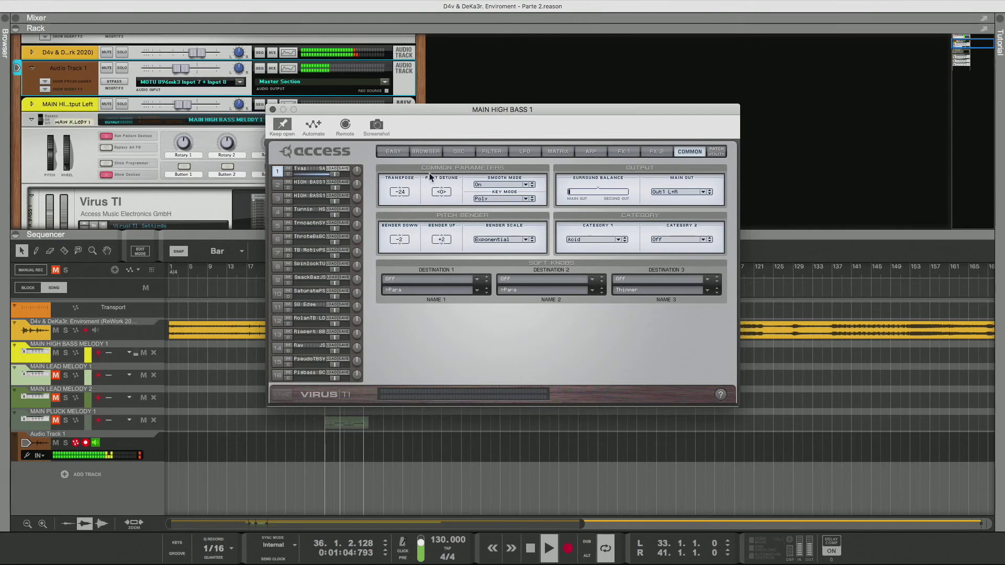
left_click_drag(400, 191, 404, 208)
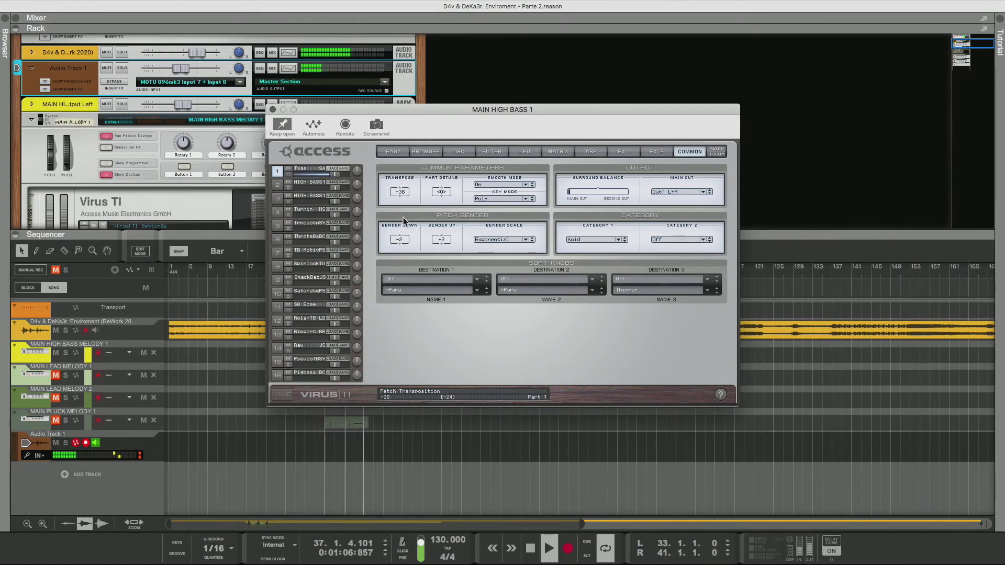
left_click(424, 152)
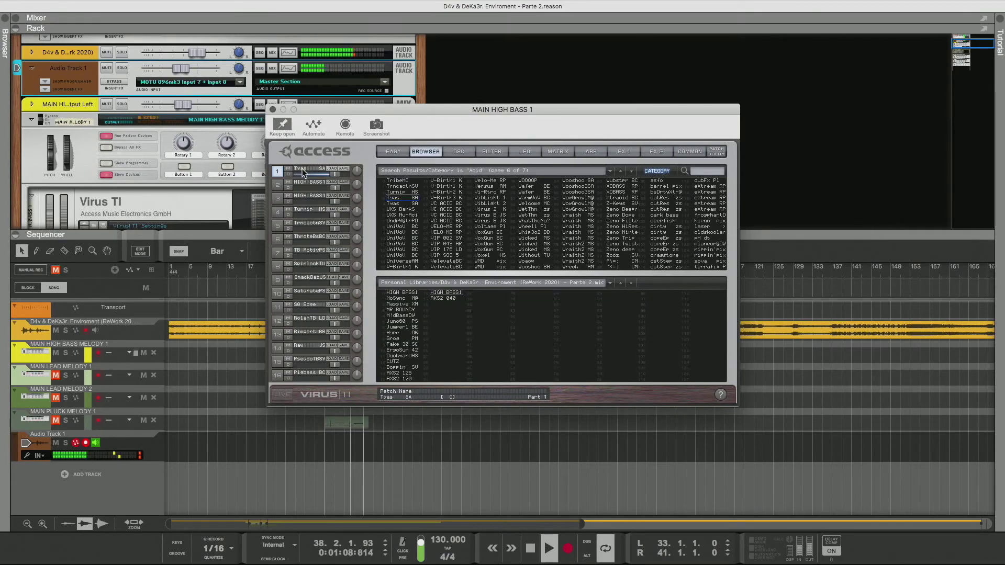
left_click_drag(302, 169, 305, 198)
- Audition UXS DarkS and try UXS Nu-Aci with delay and reverb switched off and its transpose at -37
left_click(397, 208)
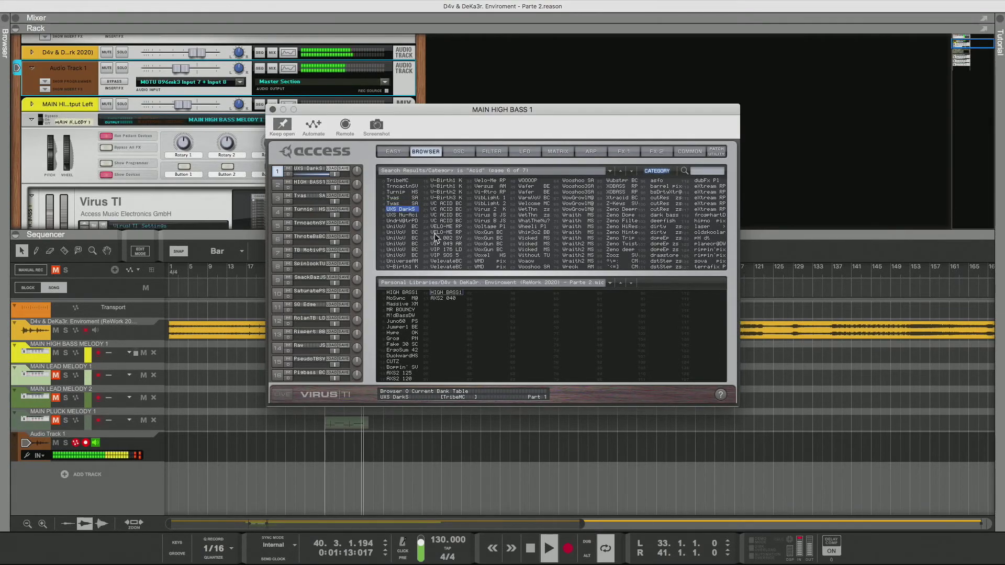
key("Down")
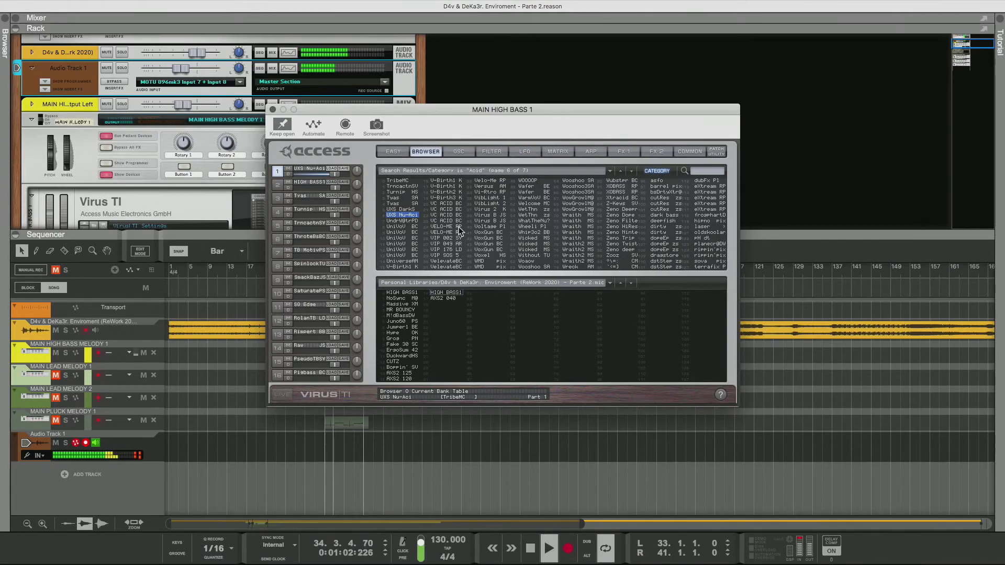
left_click(691, 152)
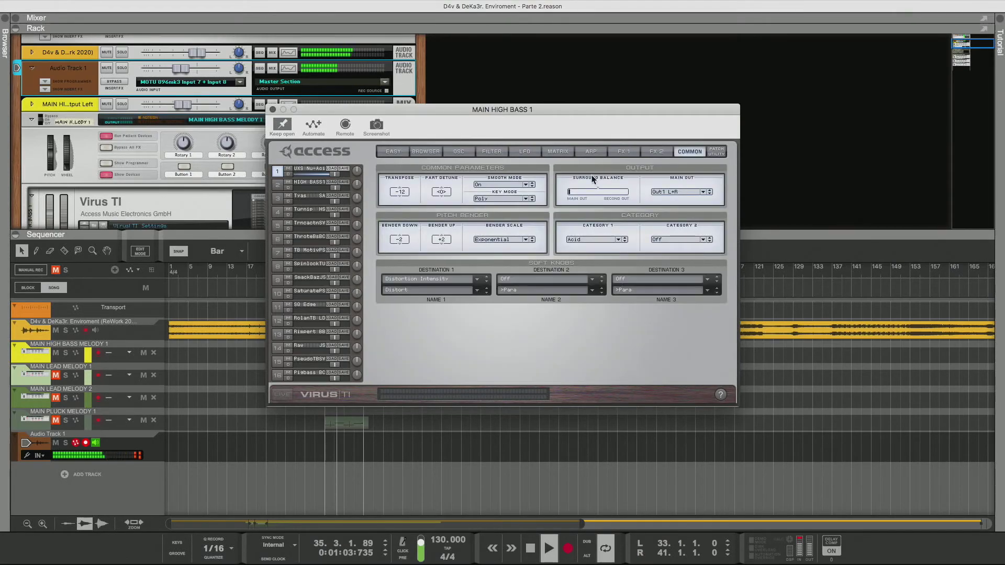
left_click(655, 152)
left_click(383, 225)
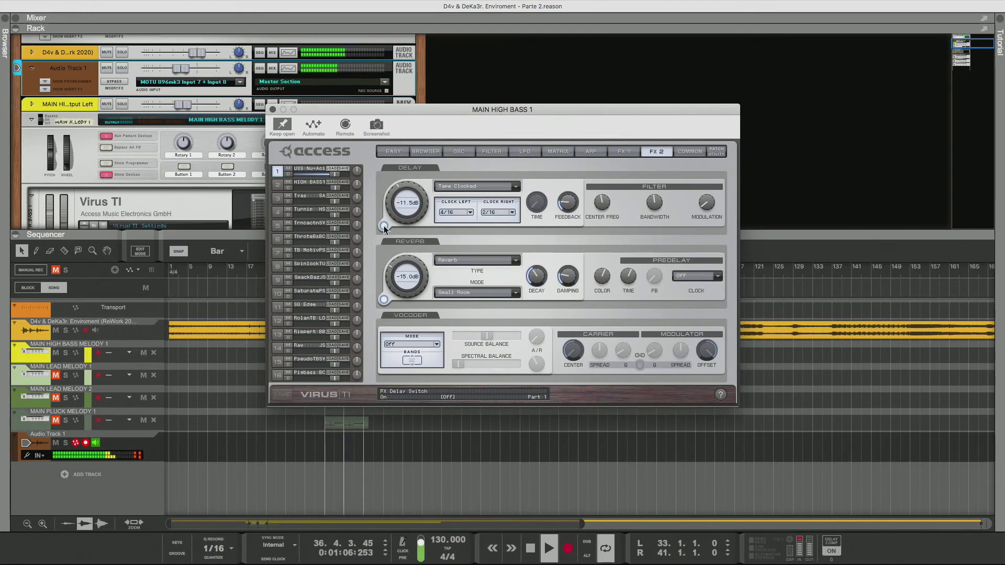
left_click(383, 299)
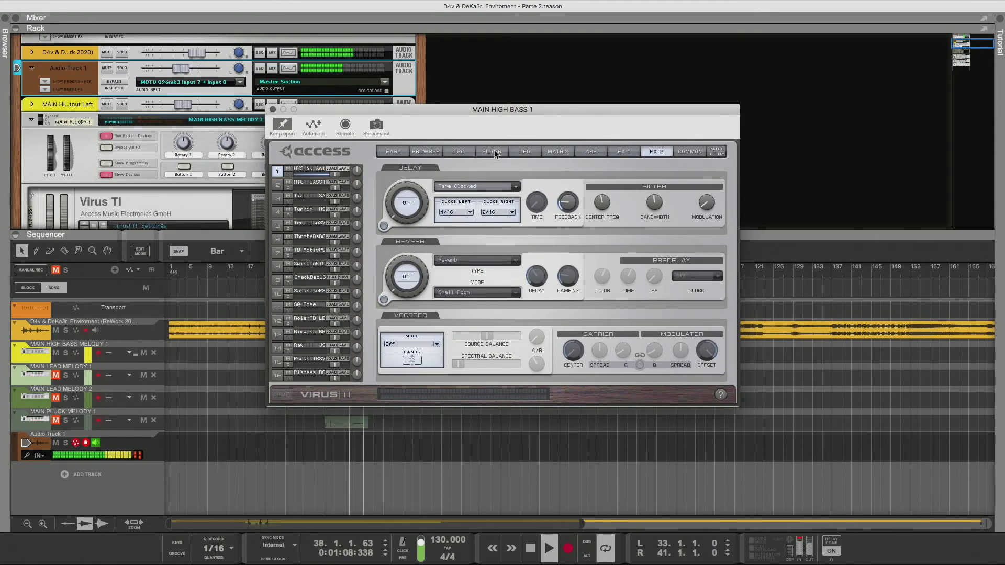
left_click(686, 152)
left_click_drag(400, 191, 408, 247)
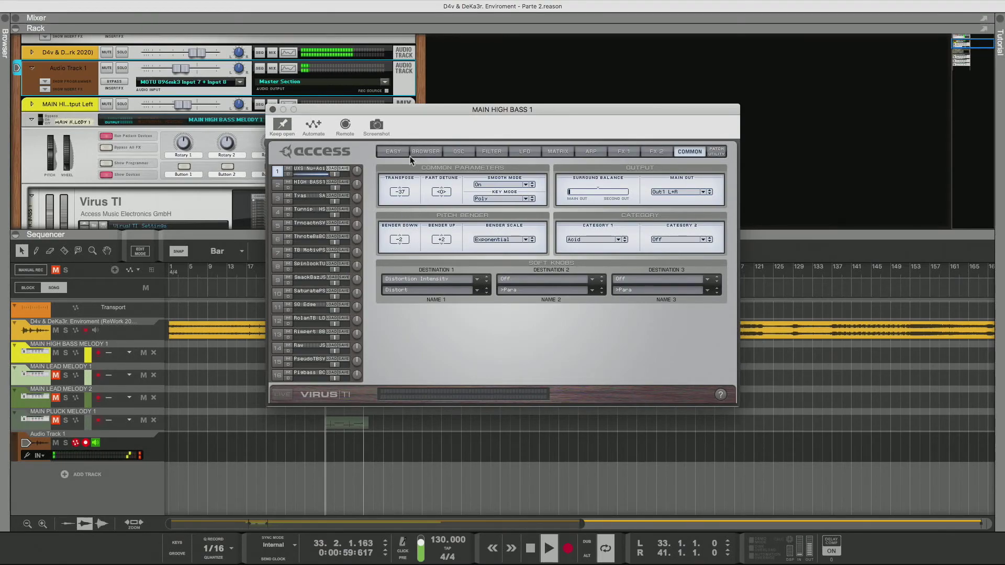
left_click(427, 152)
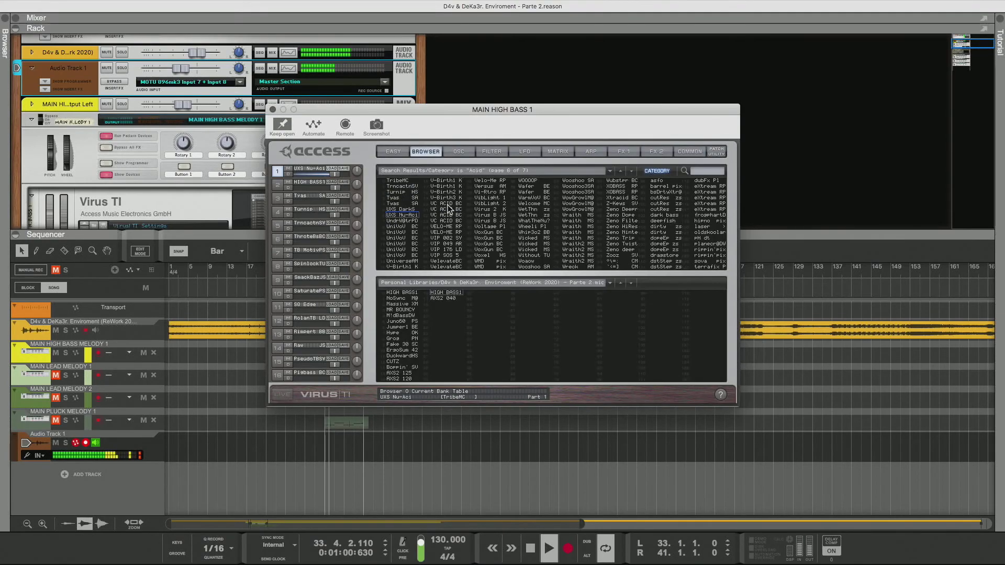
- Audition the patches from UndrW@trPD through the UniVoV BC entries and UniverseAM to the first V-Birth1 K
left_click(417, 220)
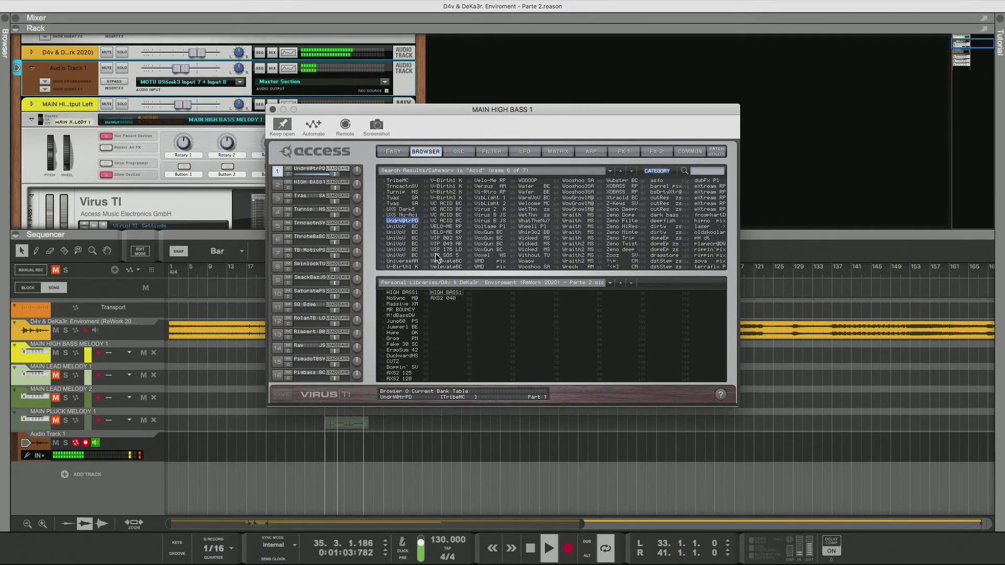
key("Down")
key("Down")
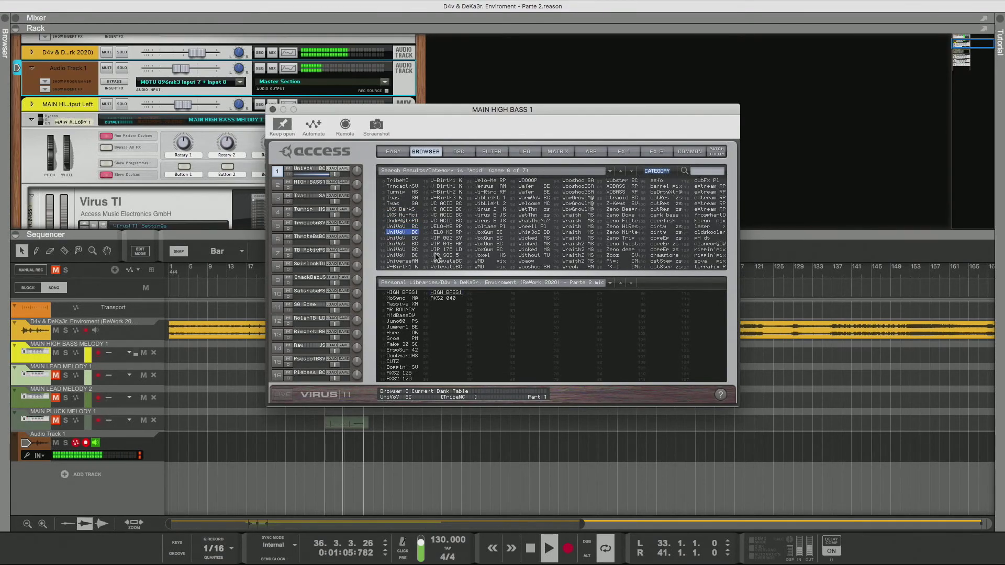
key("Down")
key("Down")
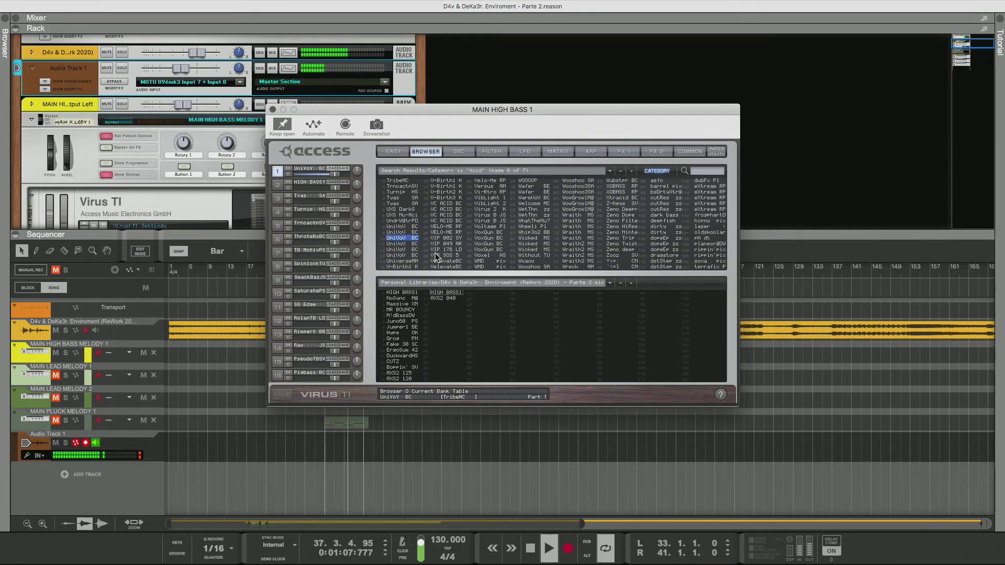
key("Down")
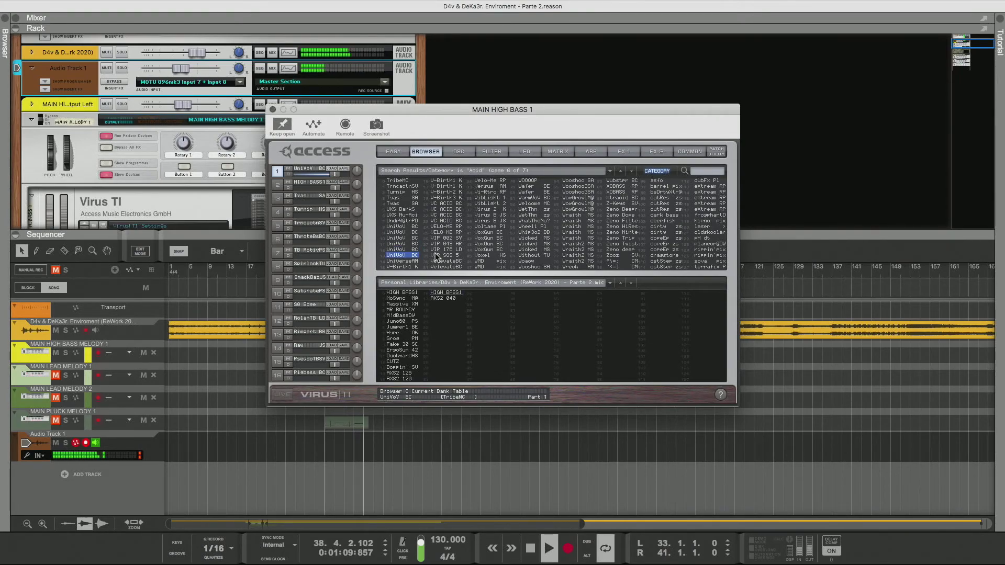
key("Down")
key("Down")
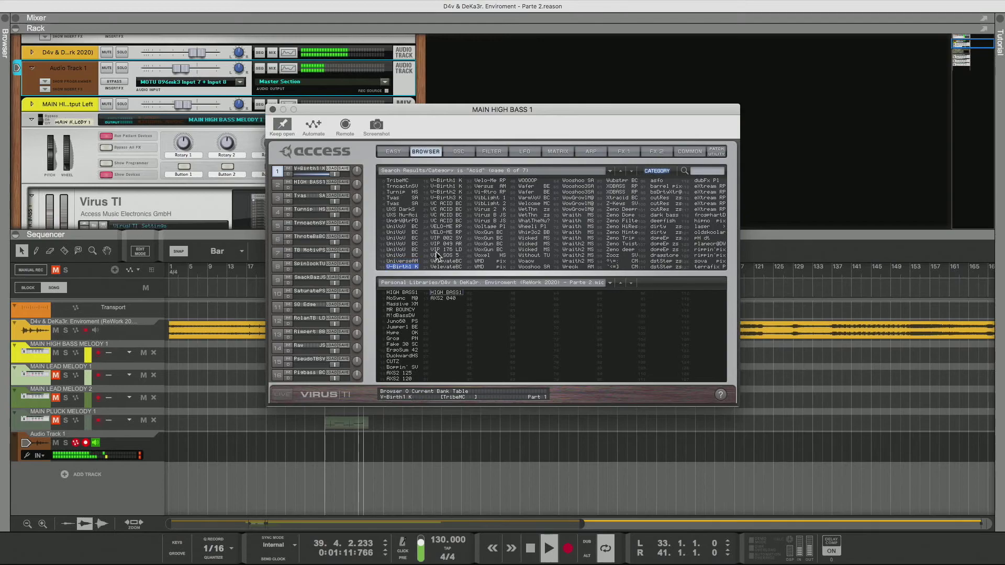
- Set the V-Birth1 K patch's transpose to -36 and check its filter settings
left_click(693, 152)
left_click_drag(399, 191, 407, 215)
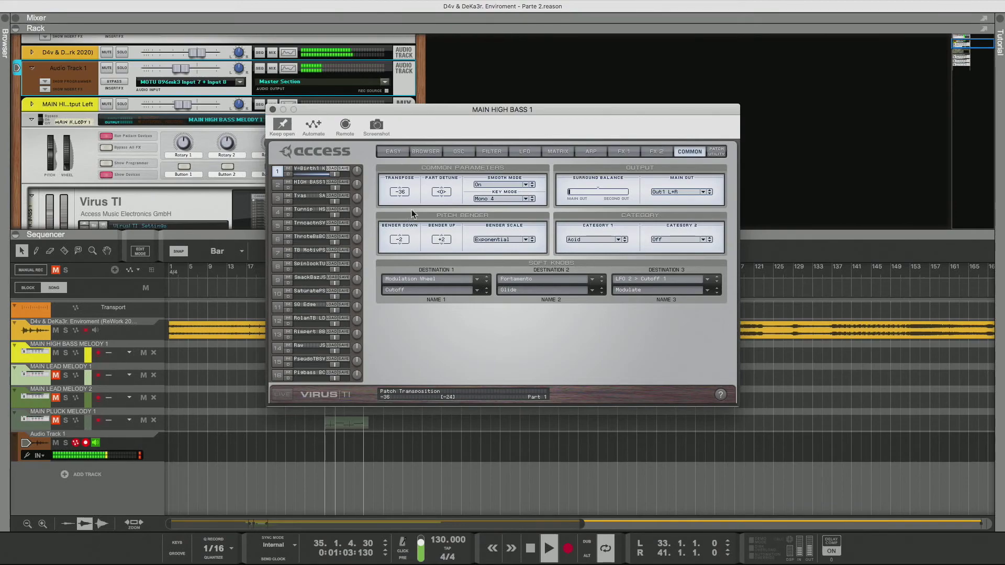
left_click(484, 151)
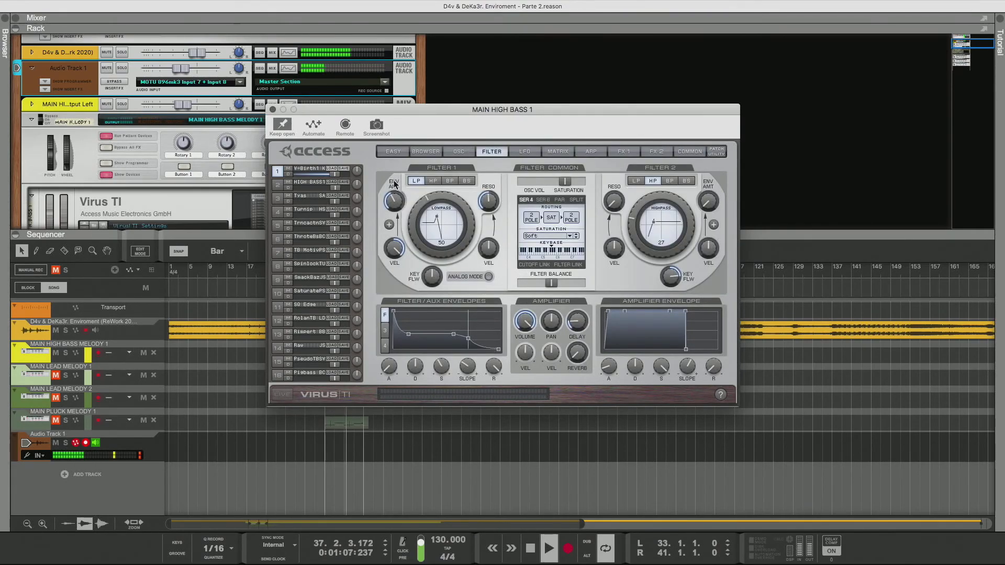
left_click(418, 153)
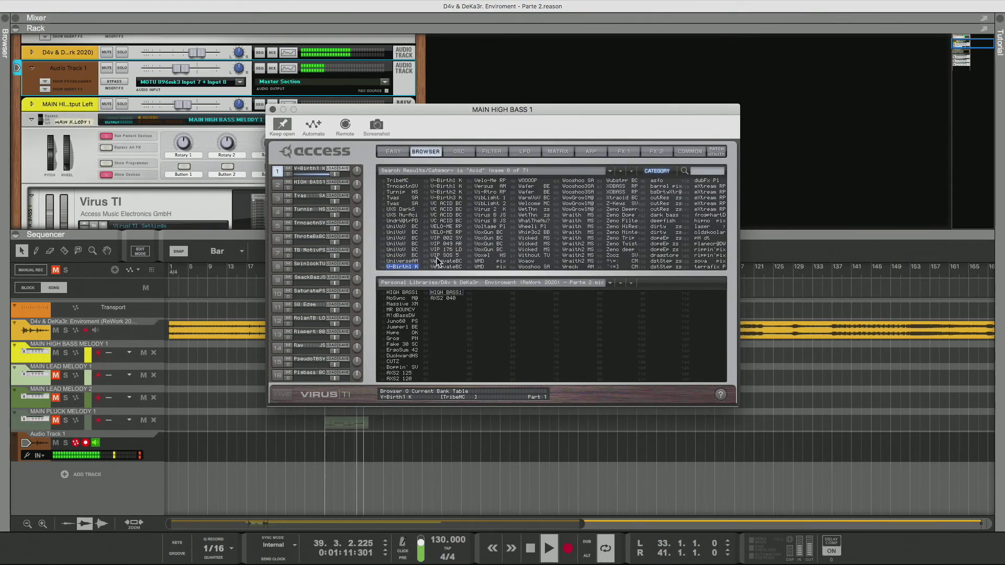
- Audition the remaining V-Birth1 K and V-Birth2 K patches, going back once to compare them
key("Down")
key("Down")
key("Down")
key("Down")
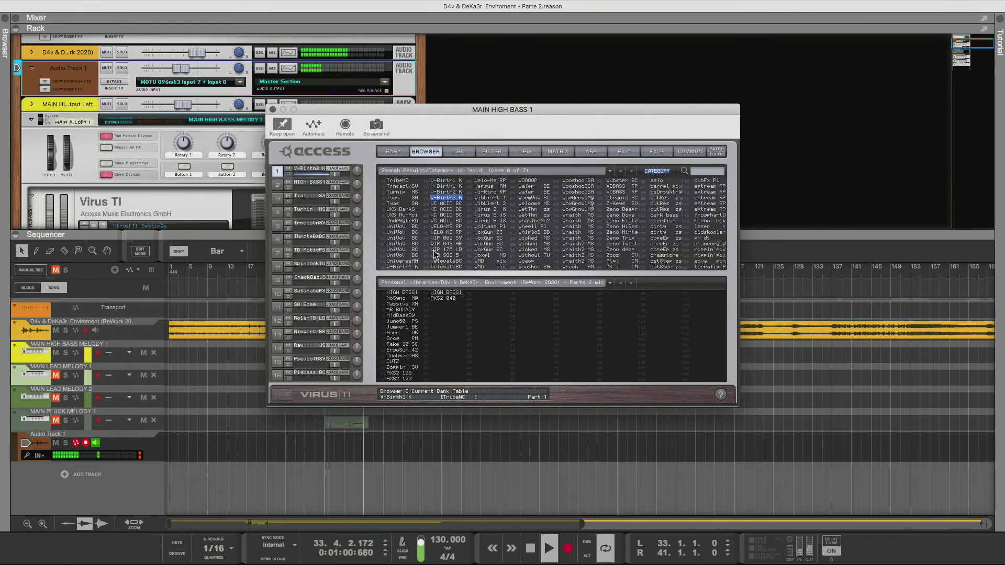
key("Up")
key("Up")
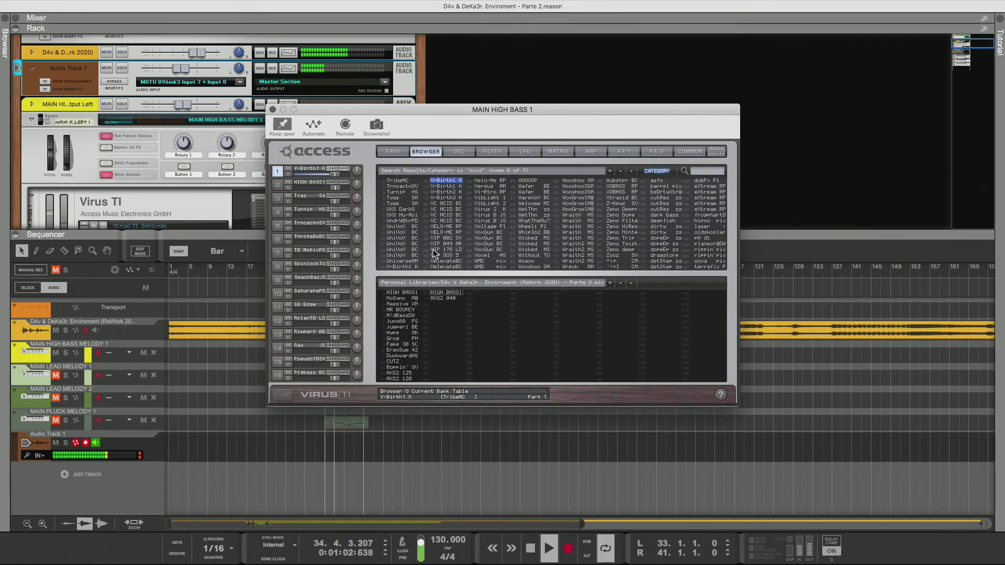
key("Down")
key("Down")
- Audition the Acid patches from the first VC ACID BC through VELO-ME RP, VIP 002 SV and VIP 176 LD to VIP SOS 5
key("Down")
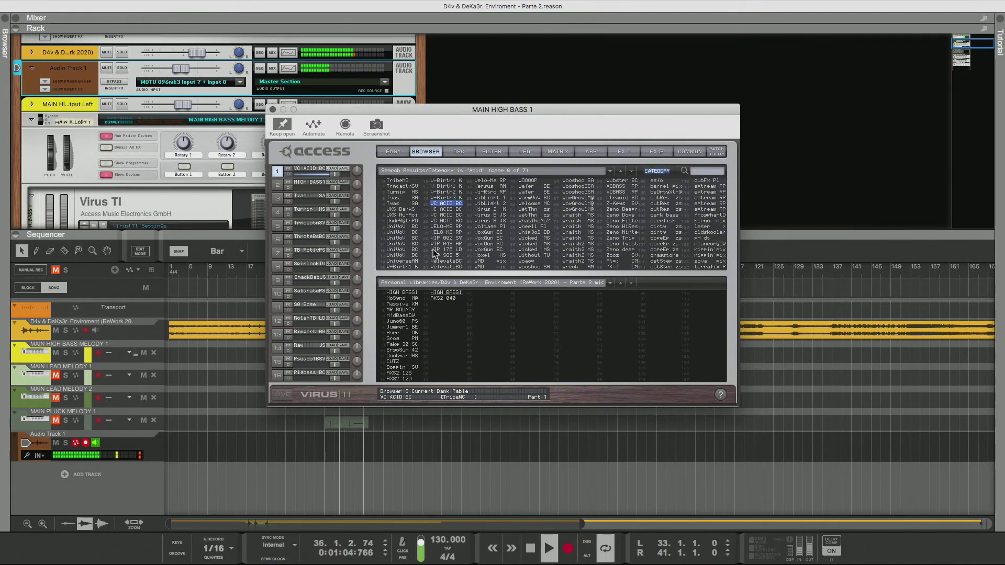
key("Down")
key("Down")
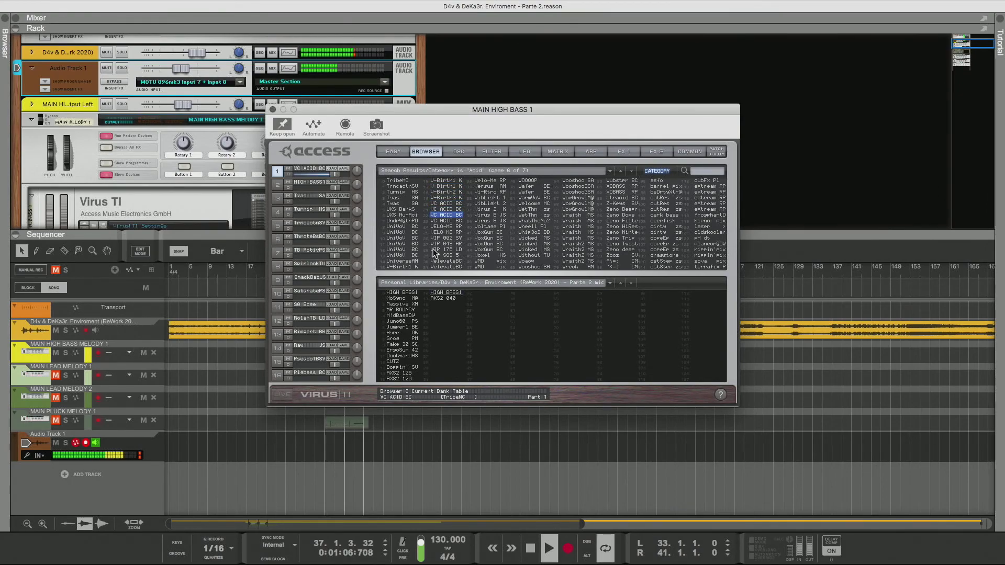
key("Down")
key("Down")
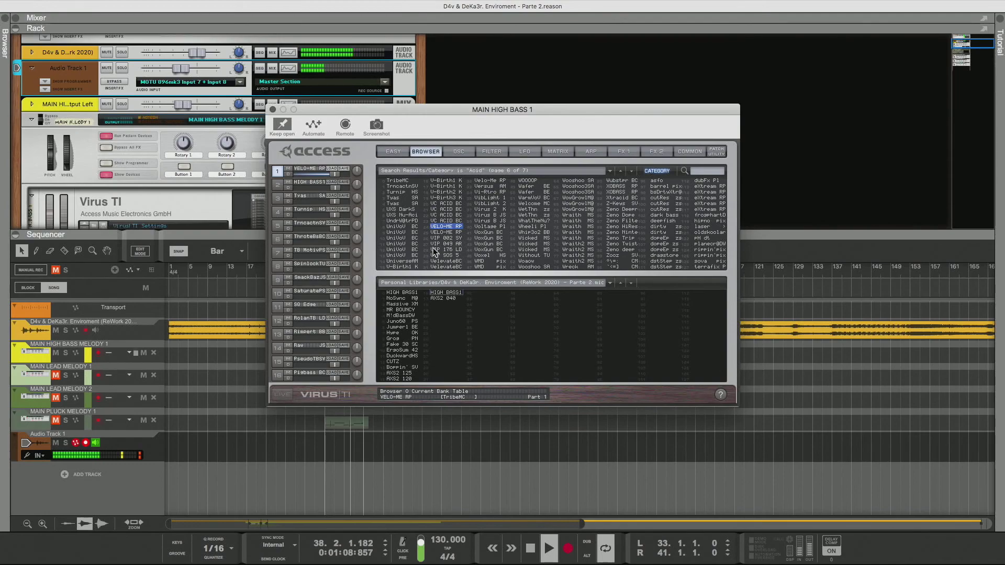
key("Down")
key("Down")
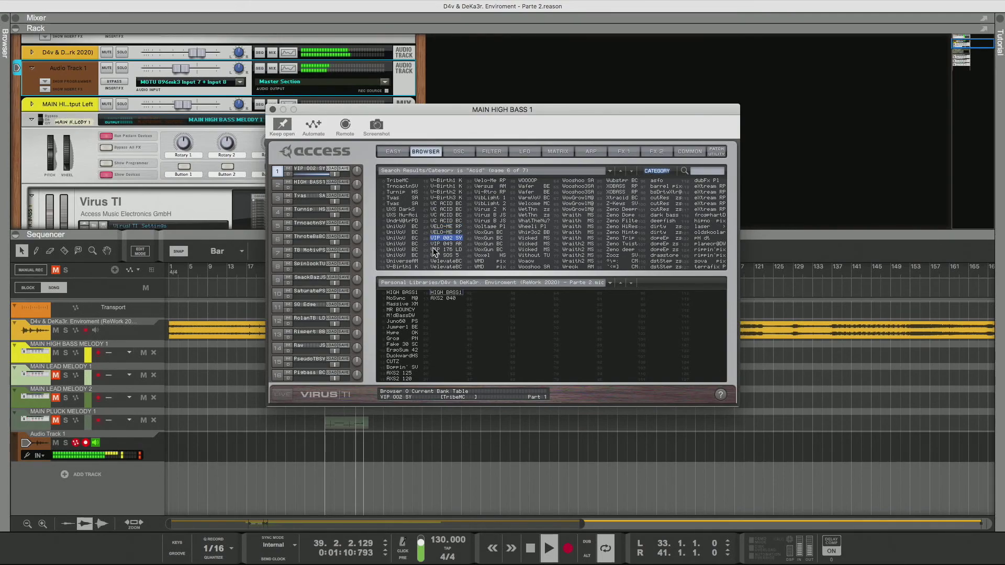
key("Down")
key("Down")
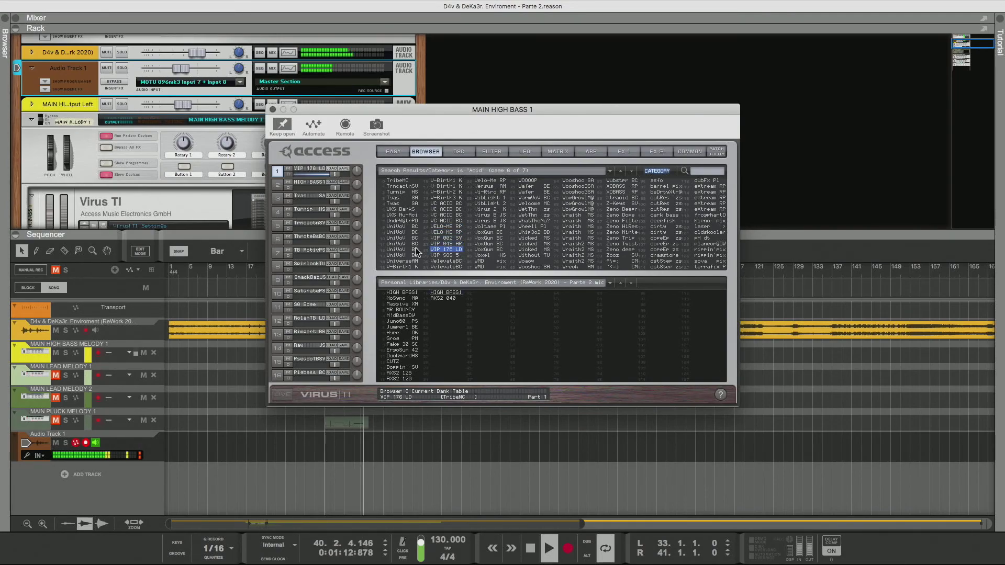
key("Down")
- Return to the VIP 049 AR patch and try it with its transpose at -12
key("Up")
key("Up")
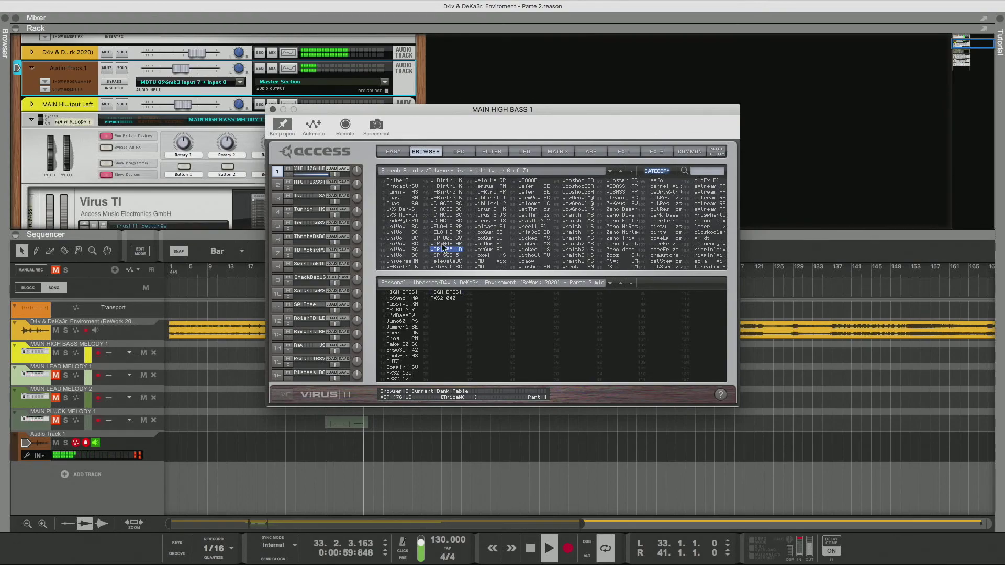
left_click(688, 152)
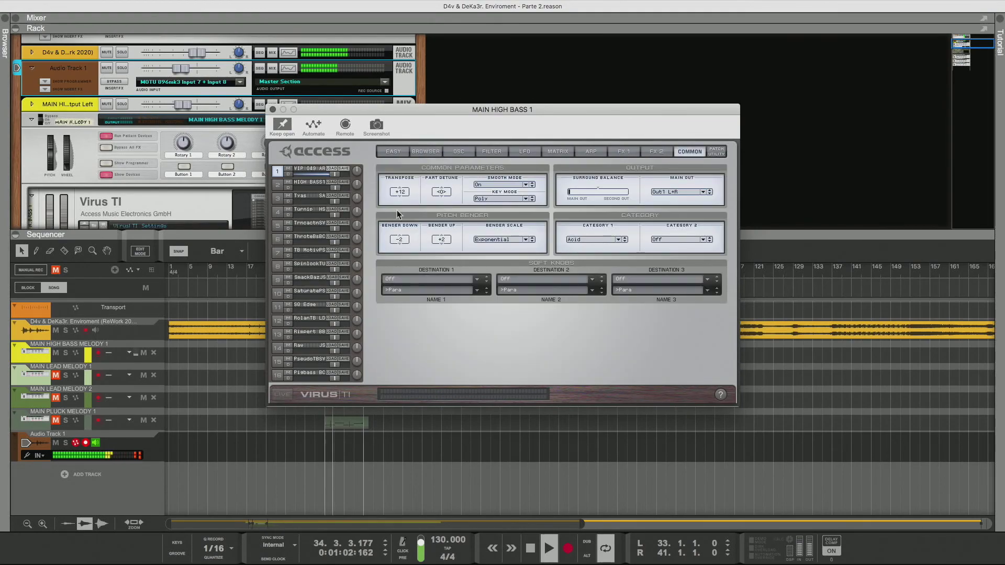
left_click_drag(401, 218, 400, 237)
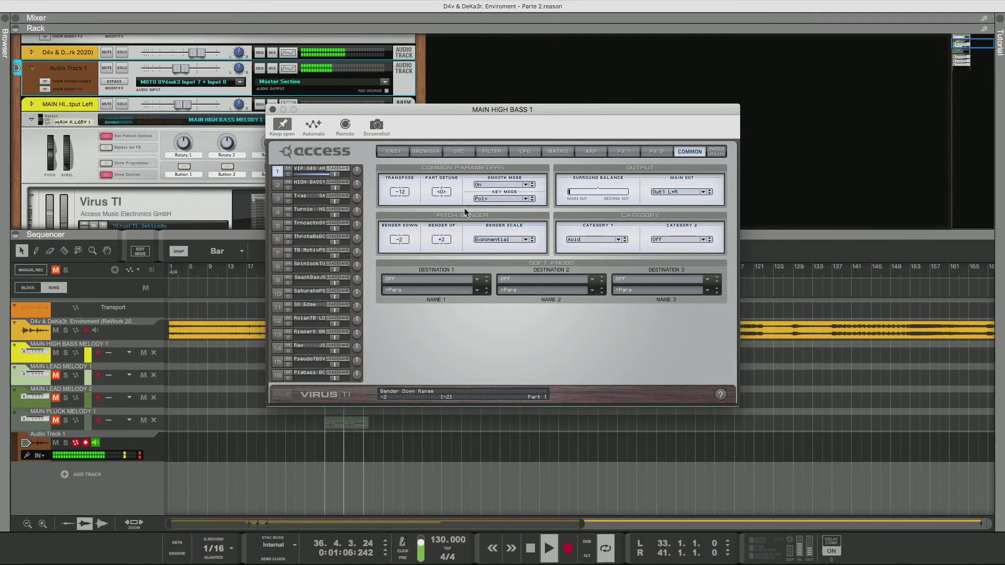
- Try the VIP 049 AR patch with its arpeggiator, delay and reverb switched off
left_click(596, 153)
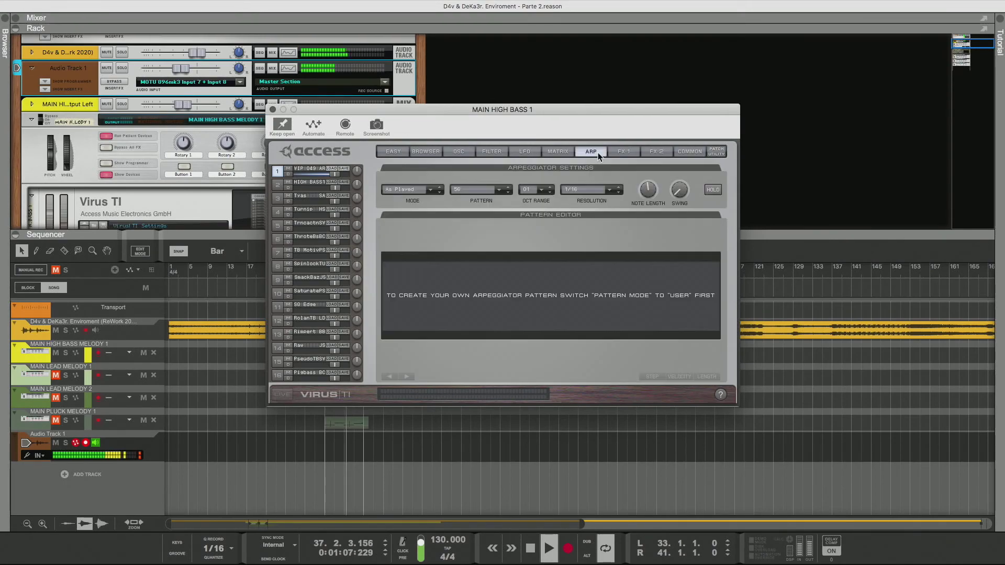
left_click(428, 189)
left_click(416, 151)
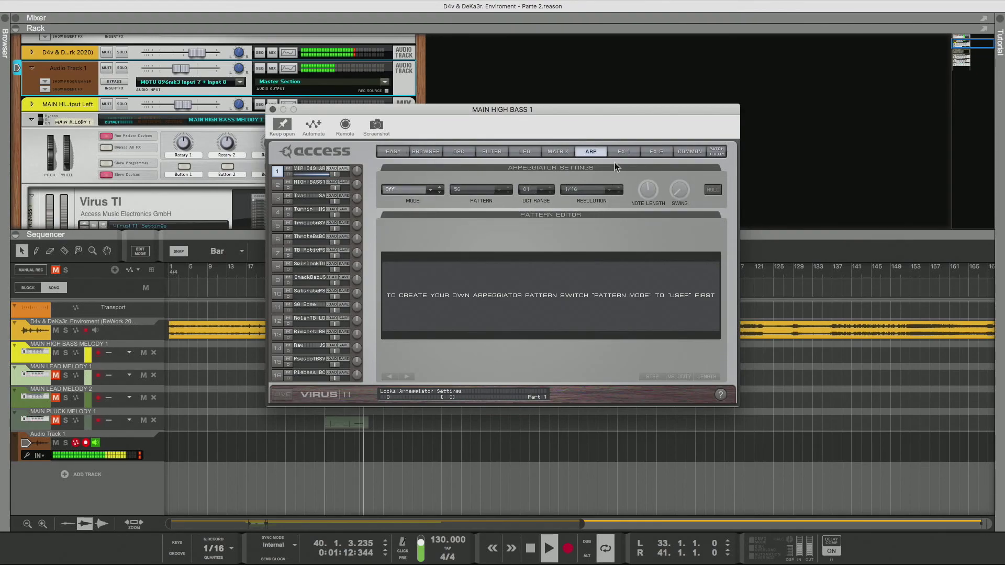
left_click(654, 151)
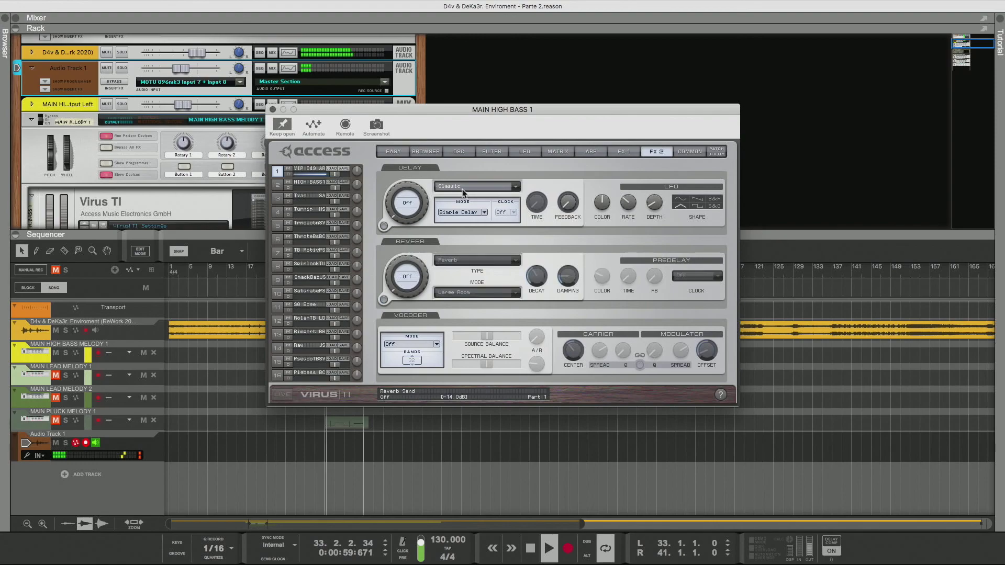
- Audition the Acid patches from VIP SOS 5 through VelevateBC, Versus AM, Vi-Rtro RP and VibLight 2 to Virus 2 K
left_click(427, 152)
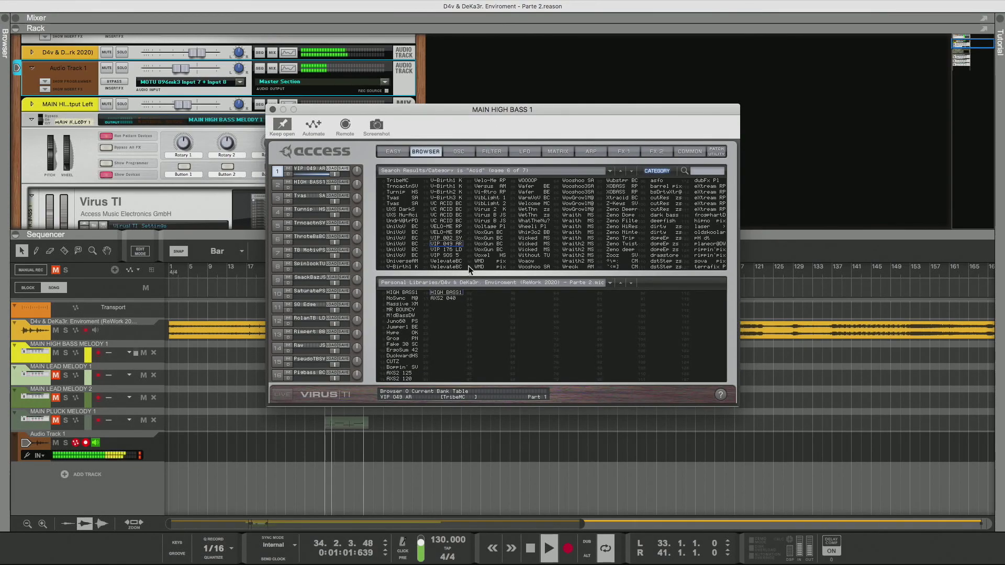
left_click(447, 255)
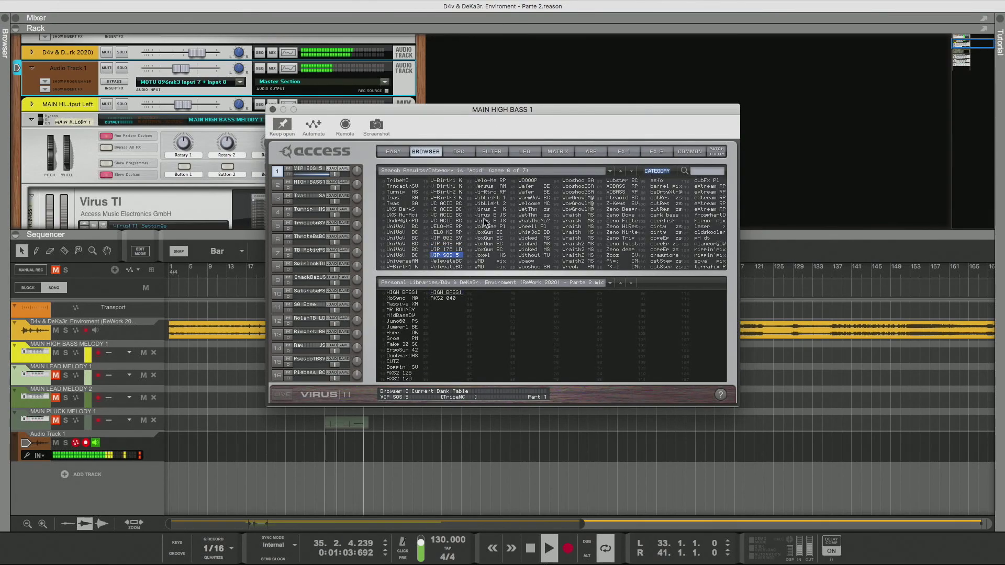
key("Down")
key("Down")
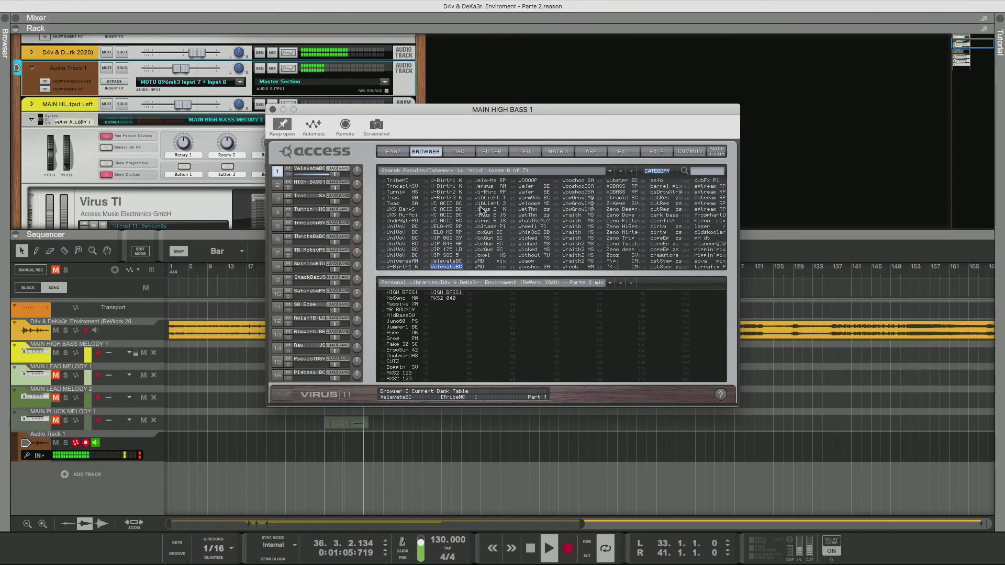
key("Down")
key("Down")
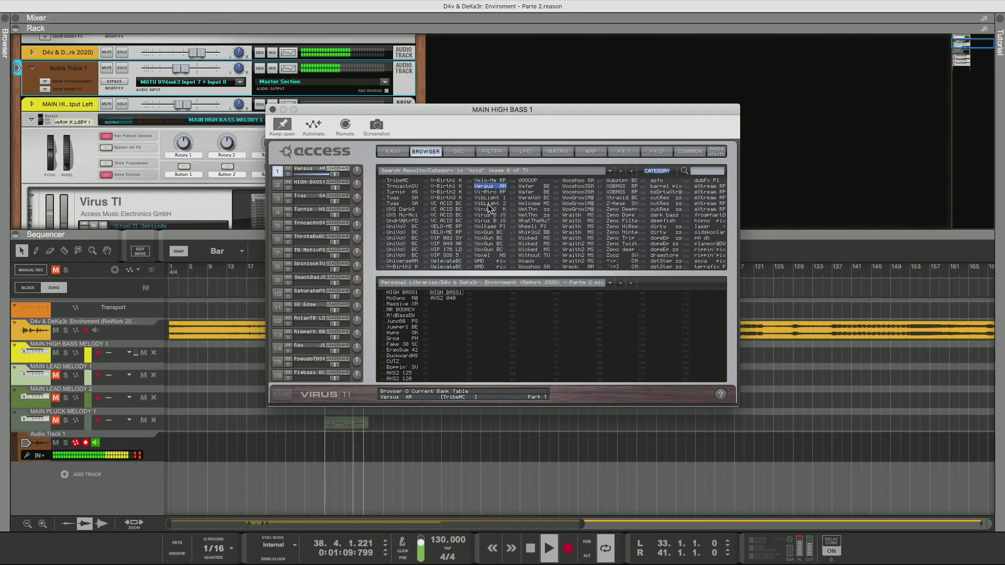
key("Down")
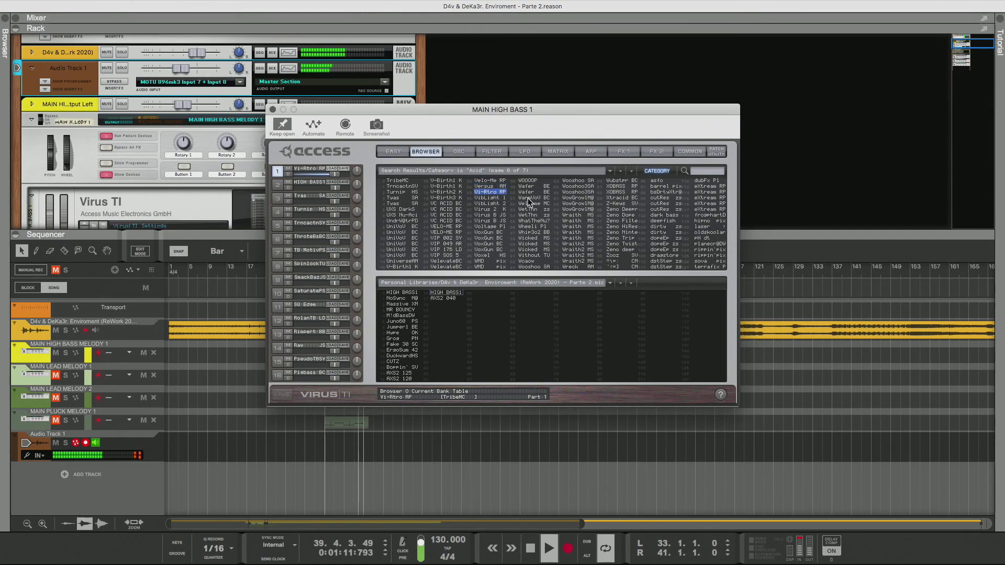
key("Down")
key("Down")
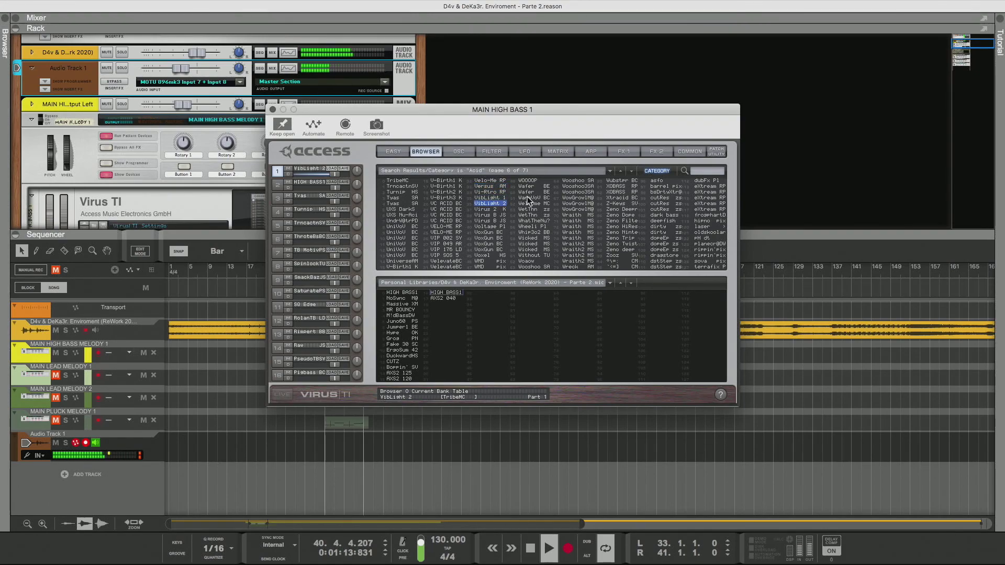
key("Down")
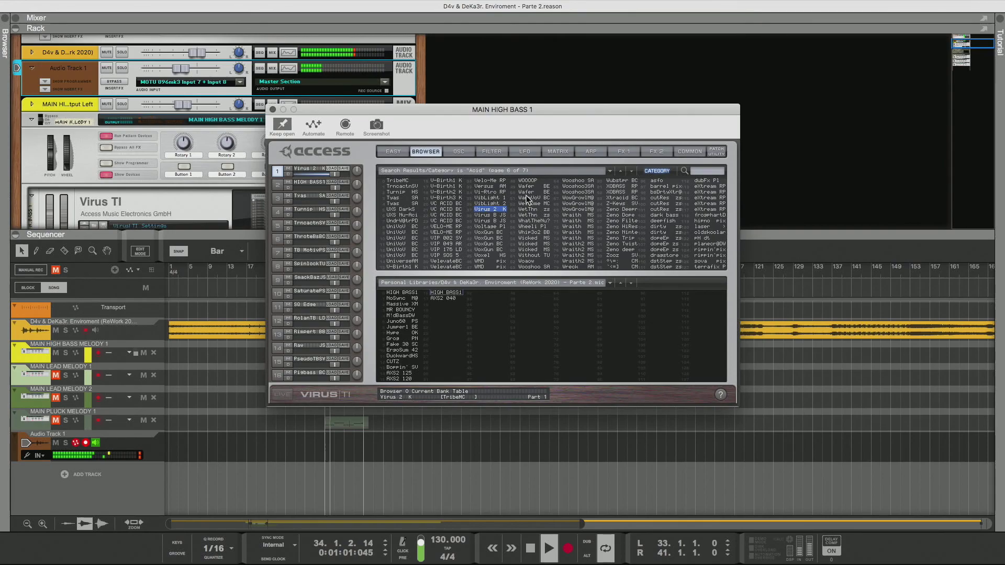